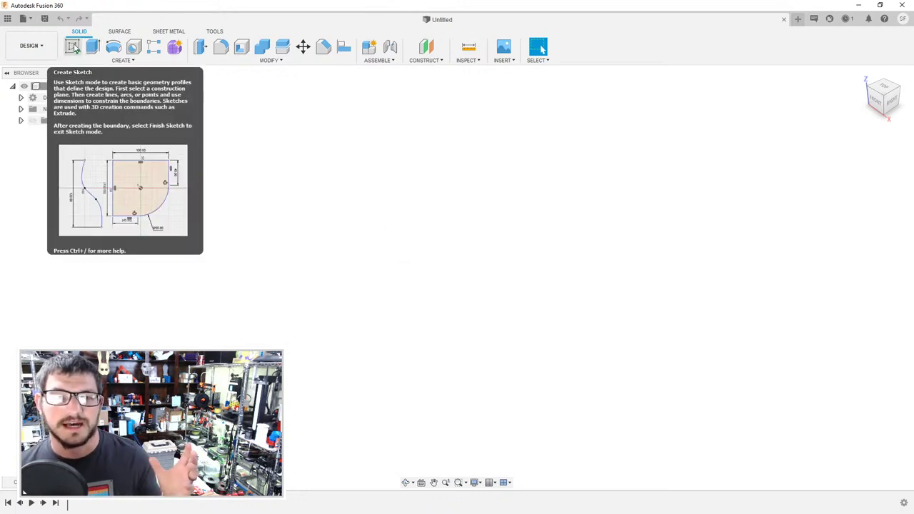
- Start a new sketch on the horizontal origin plane
click(73, 48)
click(509, 279)
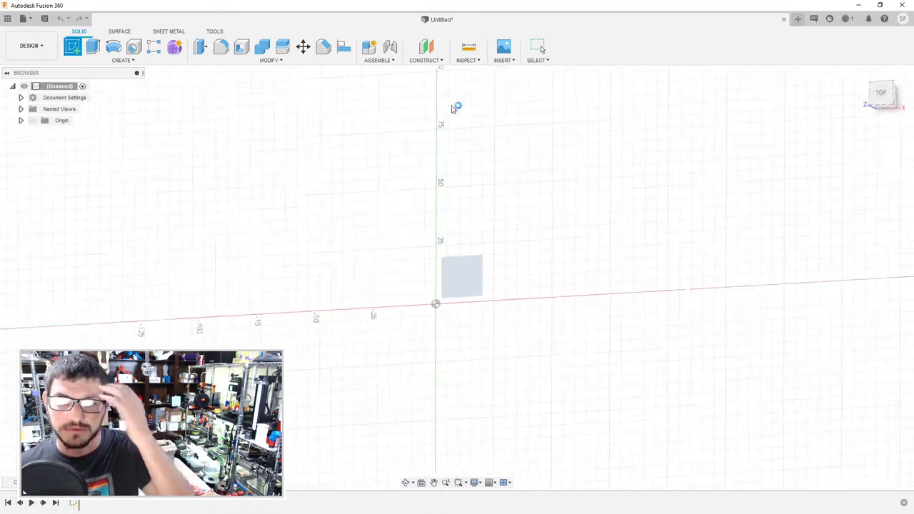
click(122, 61)
mouse_move(107, 84)
click(179, 92)
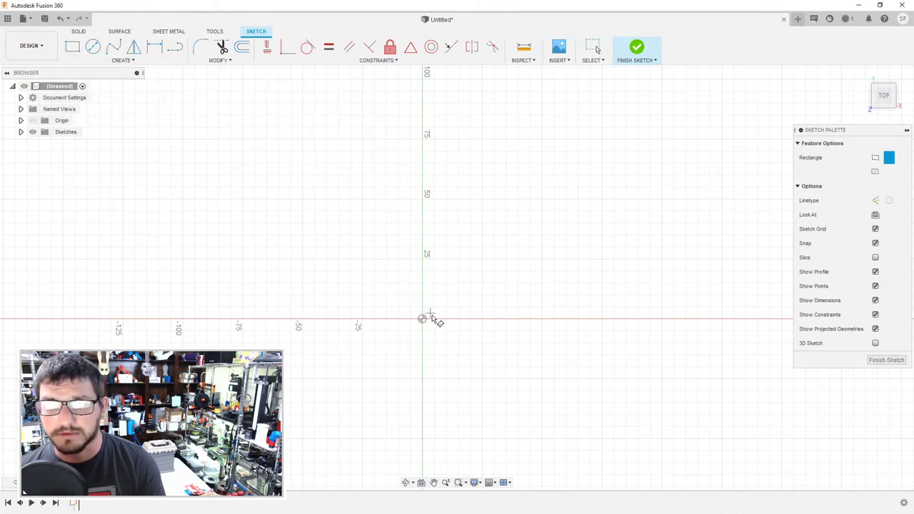
click(423, 319)
key(Escape)
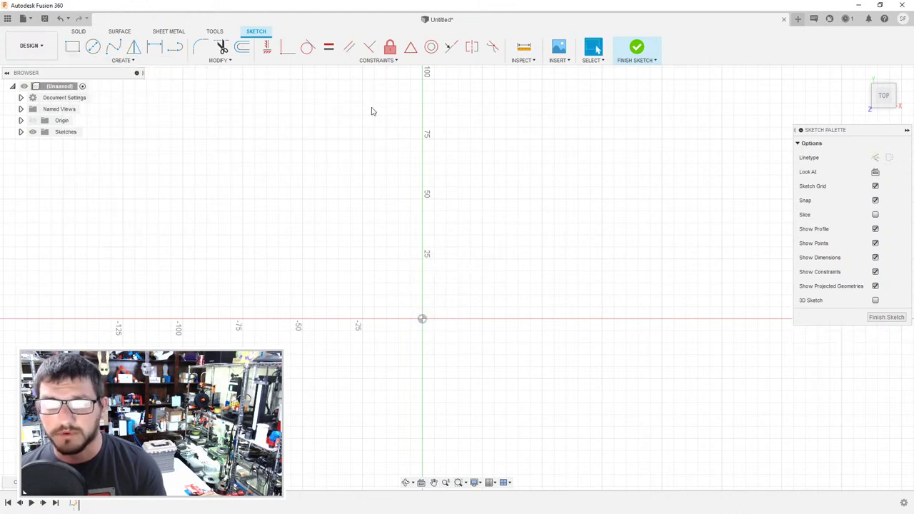
- Sketch a center rectangle on the origin, 300 mm wide and 200 mm high
click(87, 60)
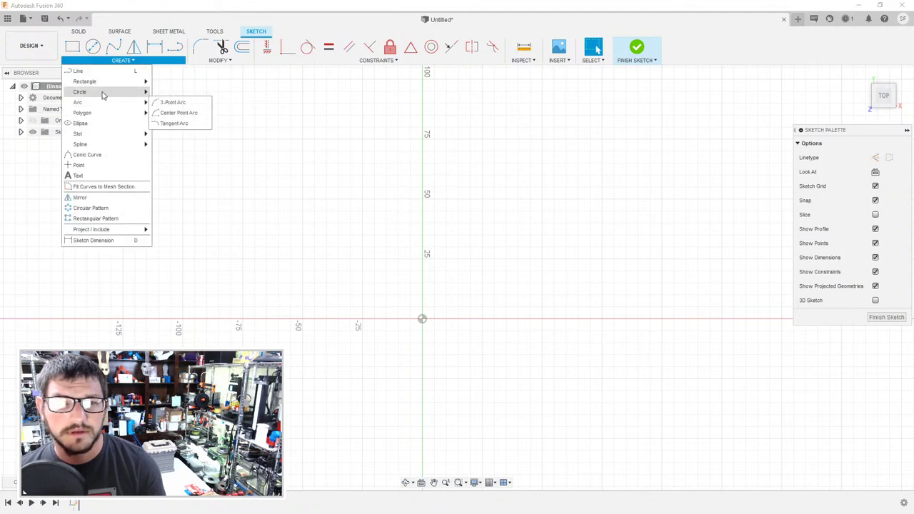
mouse_move(112, 83)
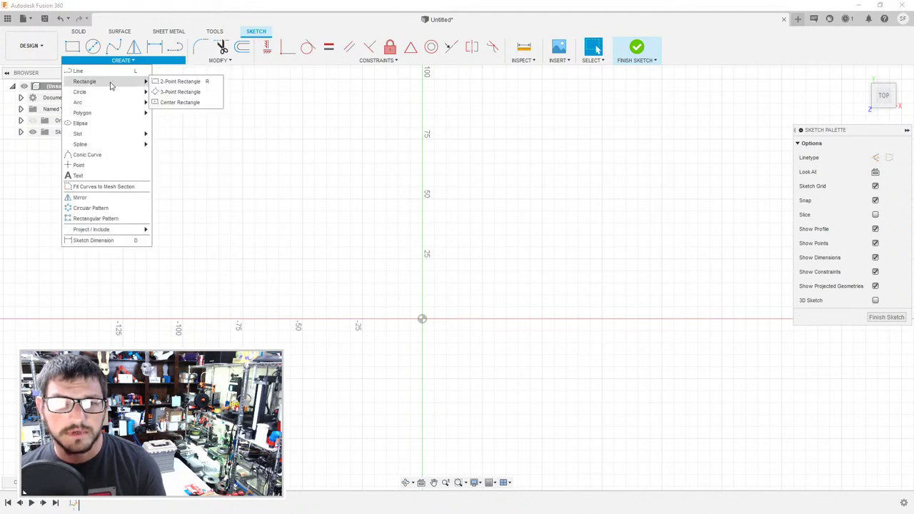
click(173, 102)
click(423, 319)
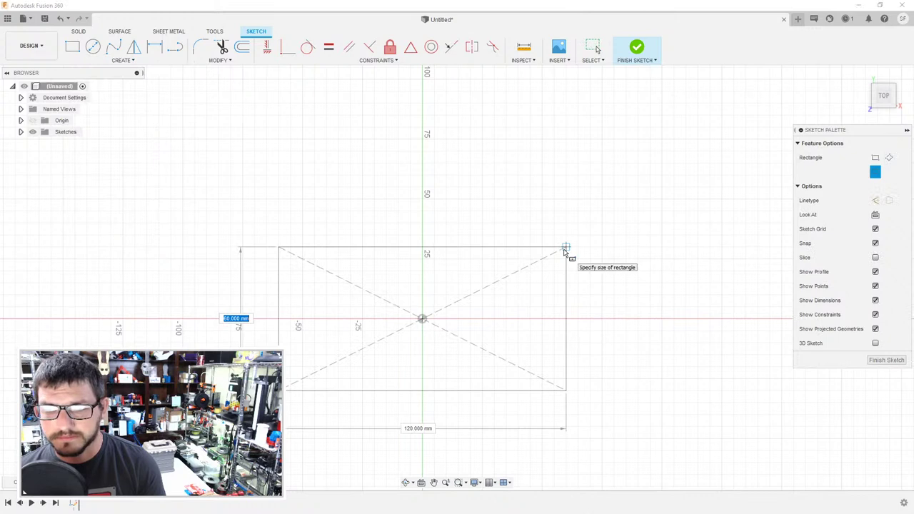
text(300)
key(Tab)
key(Tab)
key(Return)
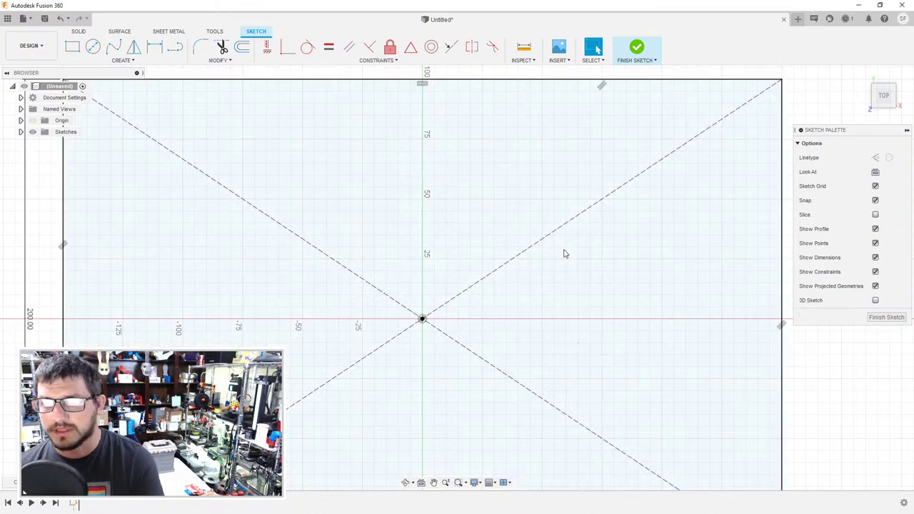
- Extrude the rectangle profile 3 mm as a new body
scroll(510, 190, down, 4)
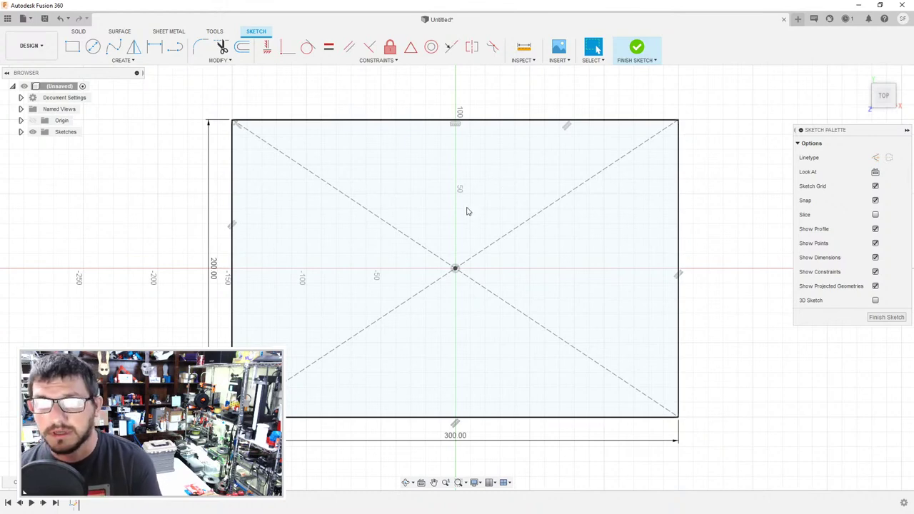
key(e)
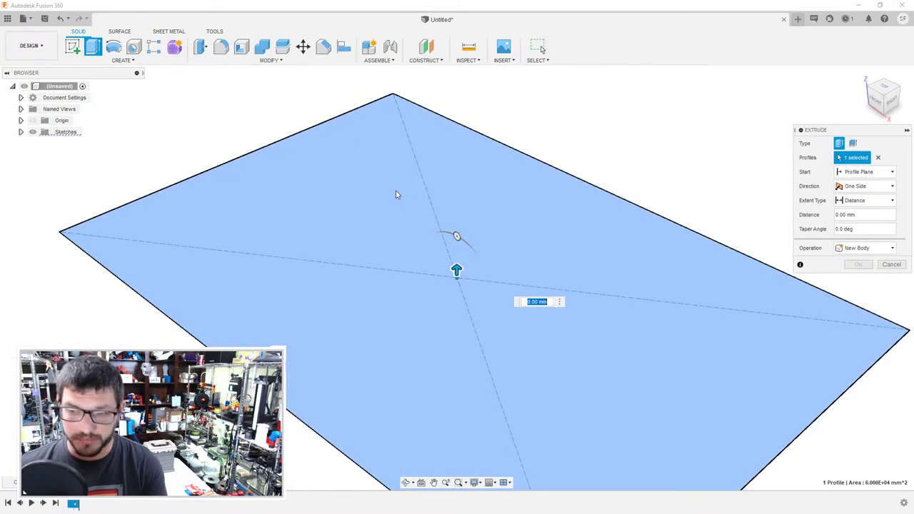
text(3)
key(Return)
- Insert the Pittsburgh skyline image from the computer as a canvas on the plate's large top face, viewed straight from above
shift+middle_drag(395, 191, 484, 223)
scroll(507, 245, down, 4)
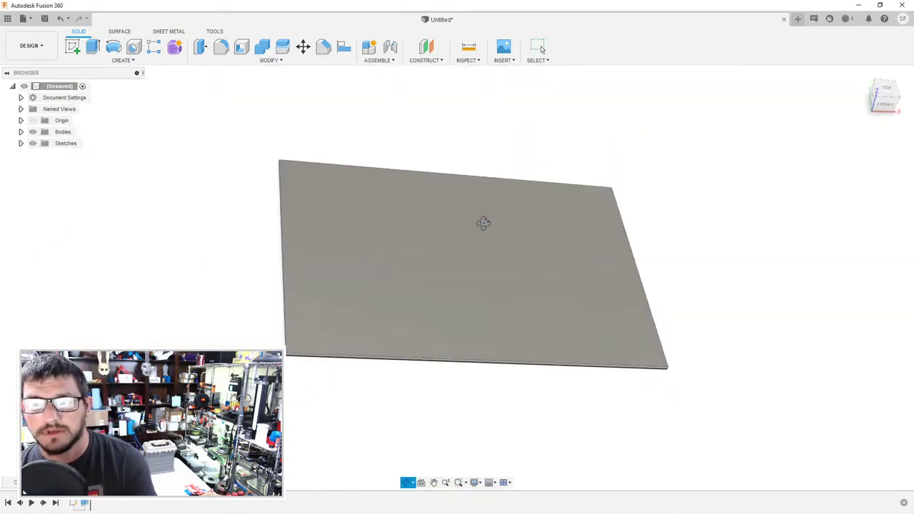
click(538, 47)
click(886, 92)
click(886, 91)
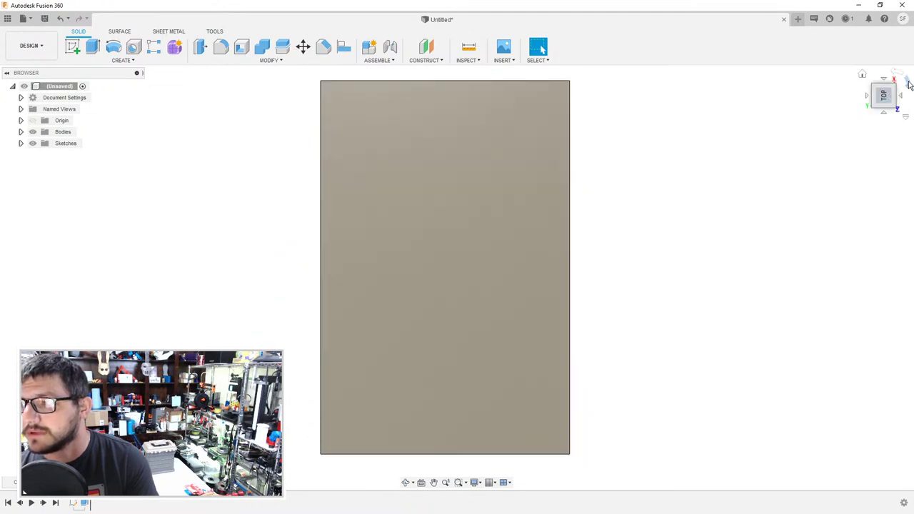
click(909, 83)
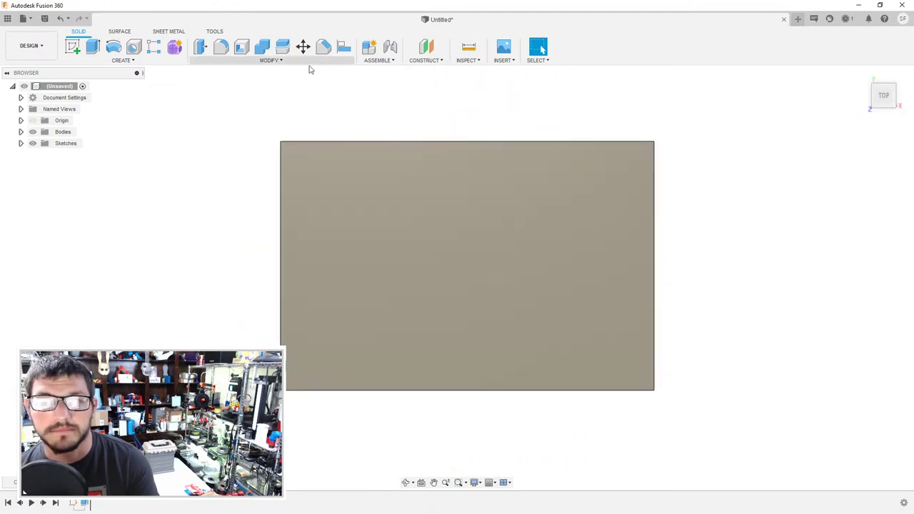
click(502, 60)
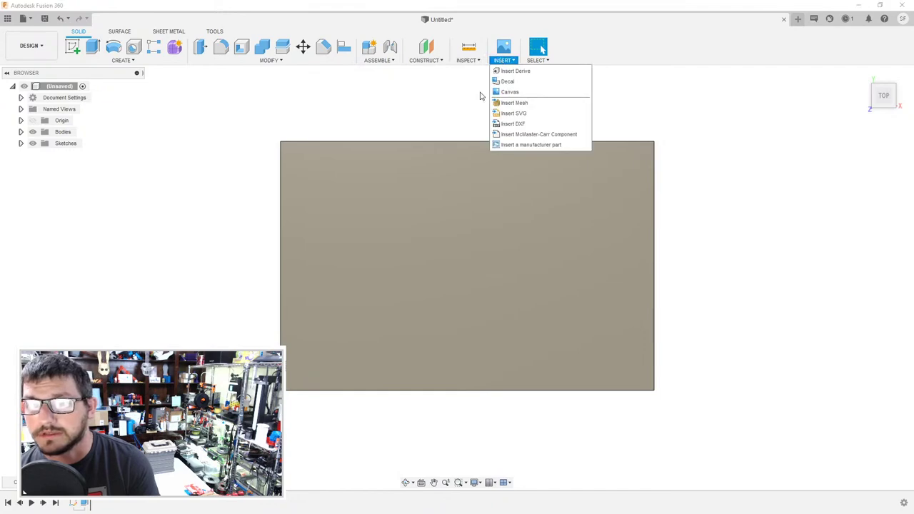
click(508, 91)
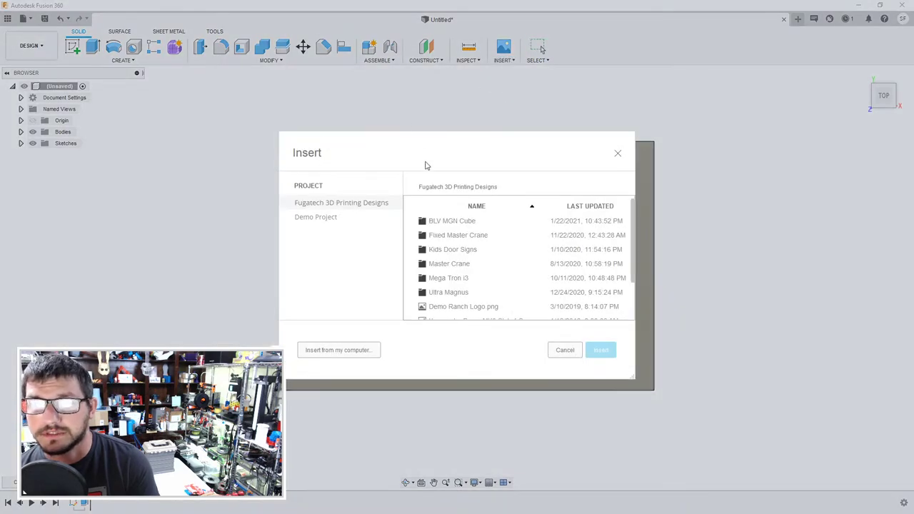
click(347, 350)
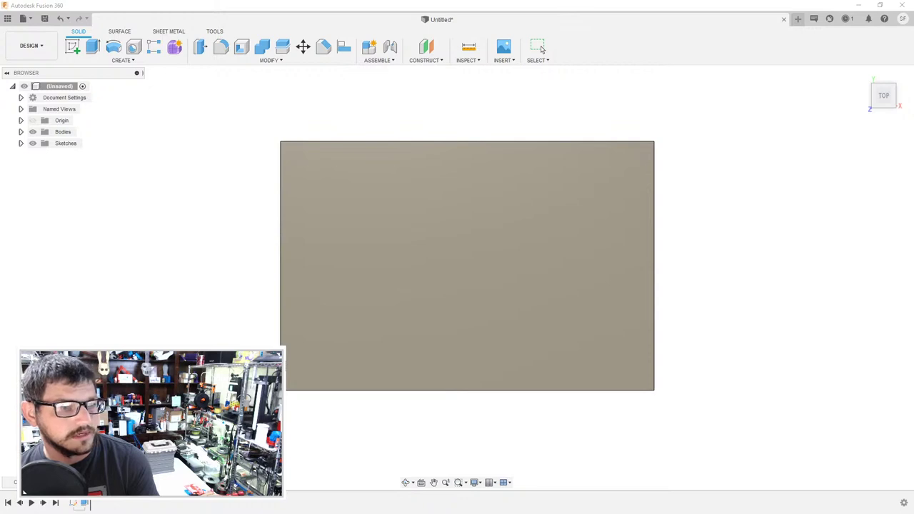
double_click(268, 252)
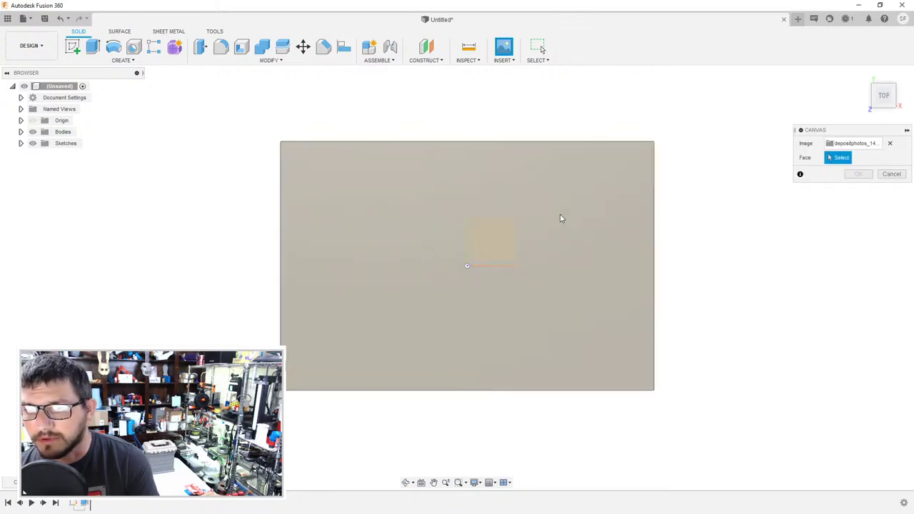
click(560, 216)
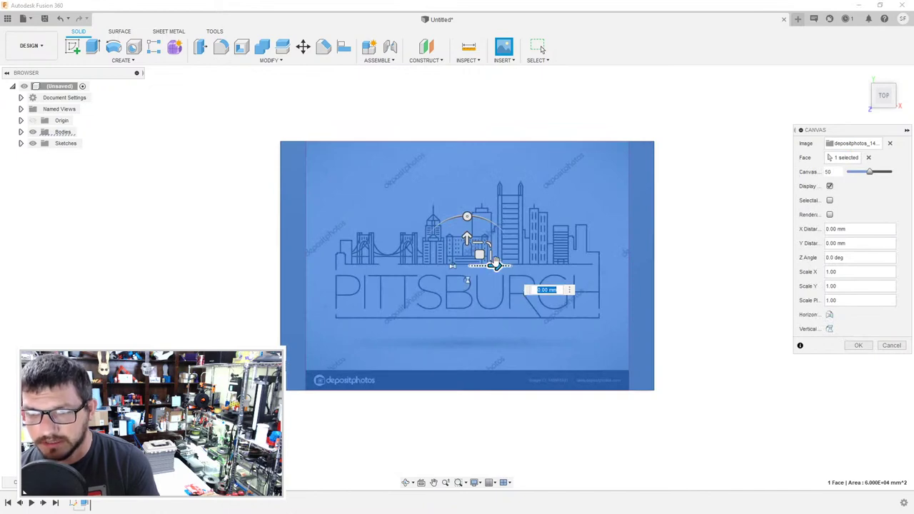
- Enlarge the skyline canvas and shift it slightly down over the plate, finishing with a plane scale adjustment of 0.96
drag(492, 264, 491, 244)
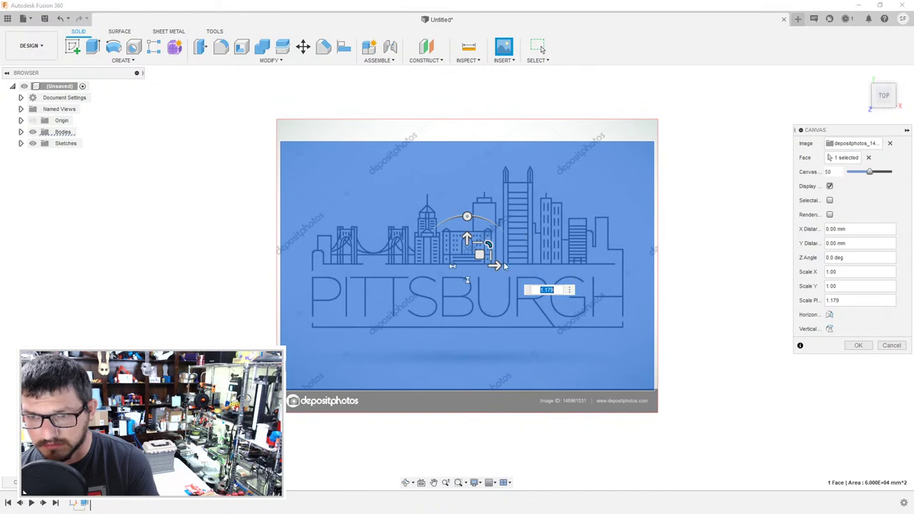
mouse_move(479, 255)
mouse_down()
mouse_move(491, 246)
mouse_move(477, 277)
mouse_move(479, 264)
mouse_up()
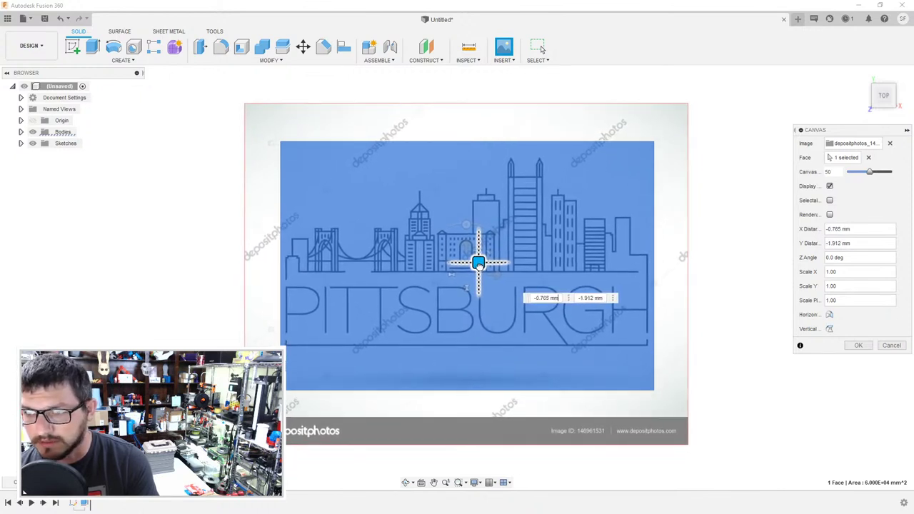
click(488, 253)
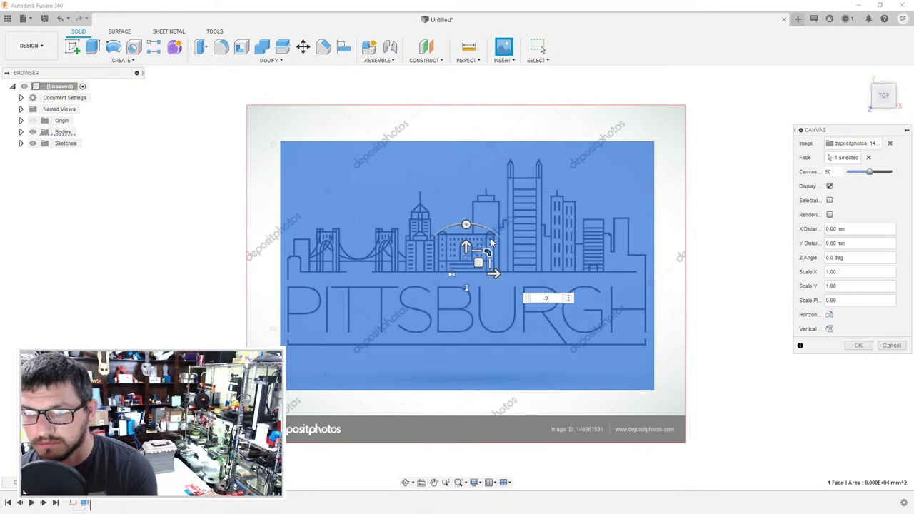
text(1)
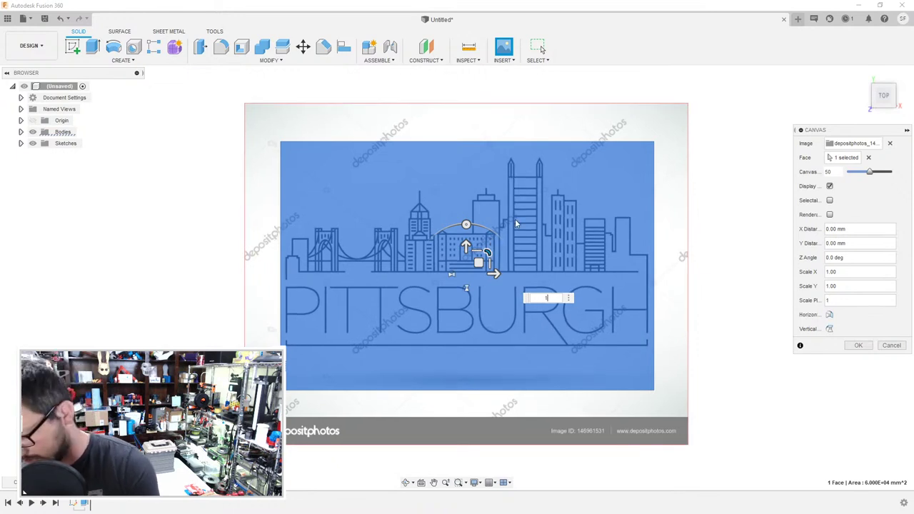
key(Return)
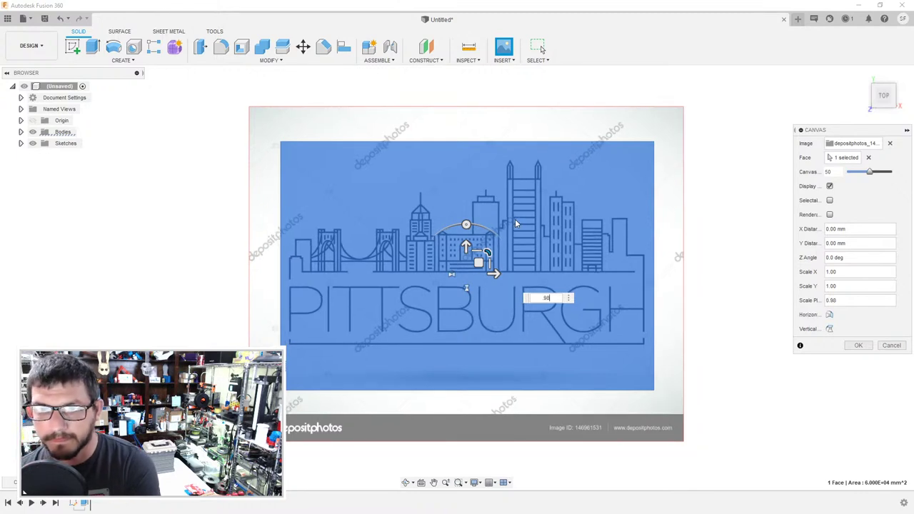
key(Return)
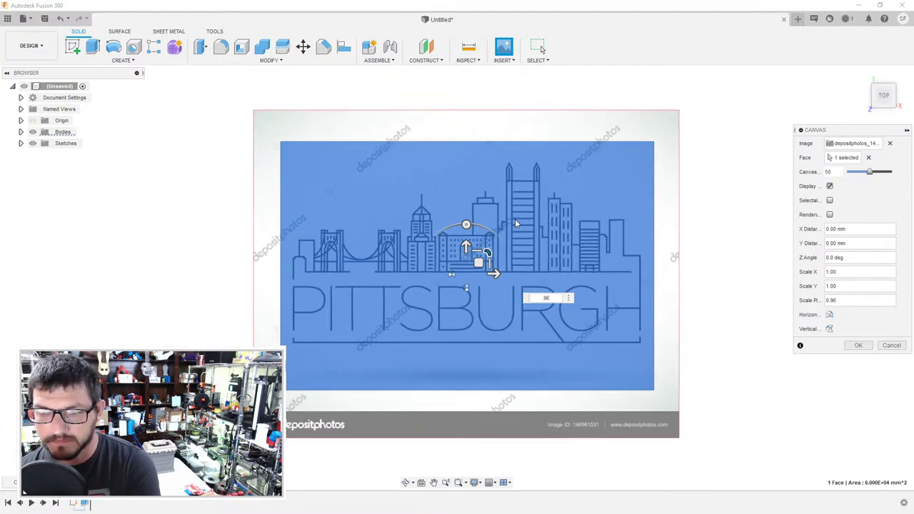
key(Return)
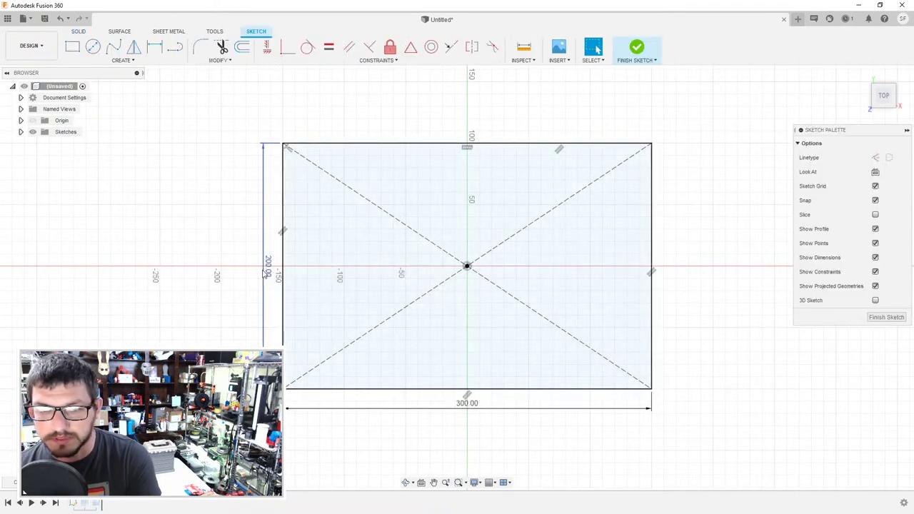
- Edit the base rectangle sketch and set the rectangle's height to 170 mm
double_click(266, 268)
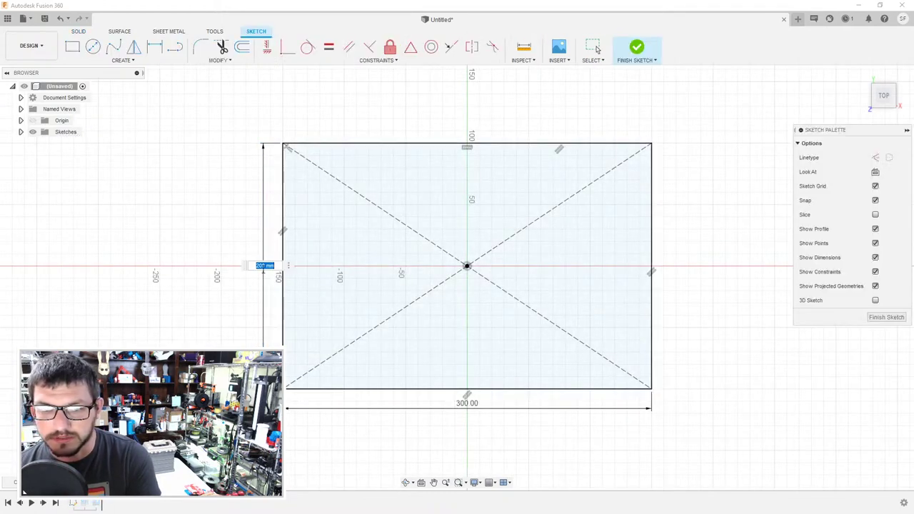
text(170)
key(Return)
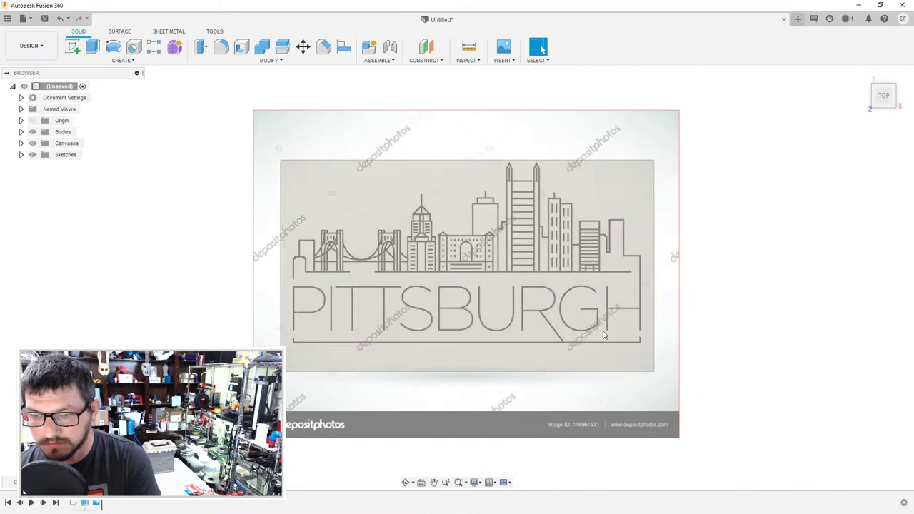
- Edit the canvas and move the image about 7 mm down and 0.8 mm right to center the skyline on the plate
double_click(97, 504)
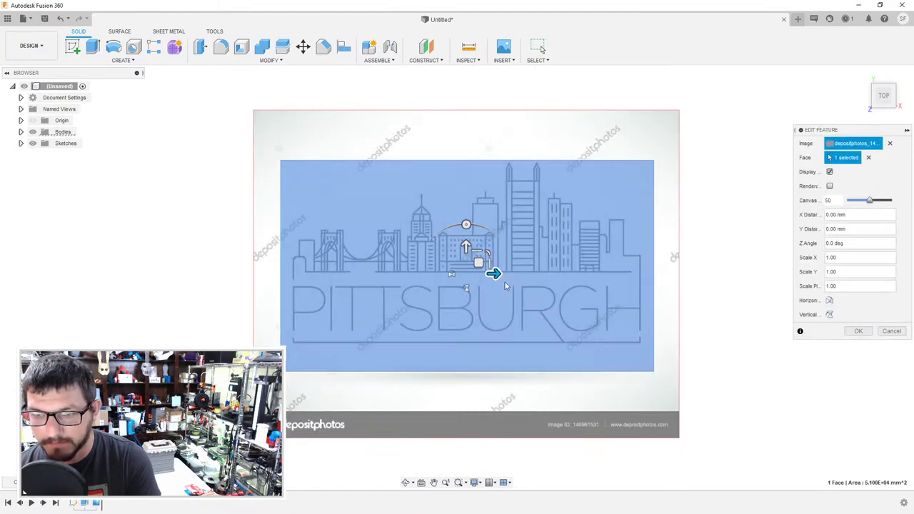
drag(478, 263, 479, 272)
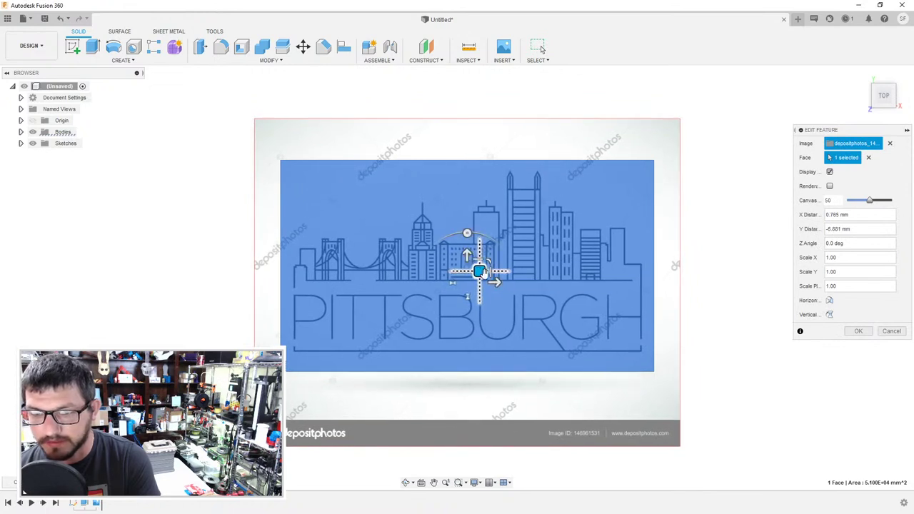
click(858, 330)
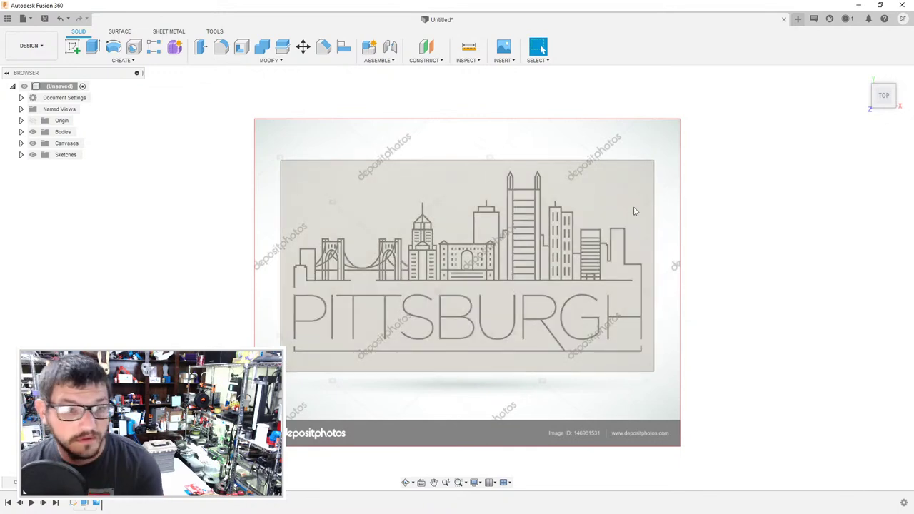
- Start a new sketch on the plate's top face over the skyline canvas
mouse_move(747, 220)
shift+middle_down()
mouse_move(744, 190)
mouse_move(748, 204)
mouse_move(736, 208)
mouse_move(746, 225)
mouse_move(735, 222)
shift+middle_up()
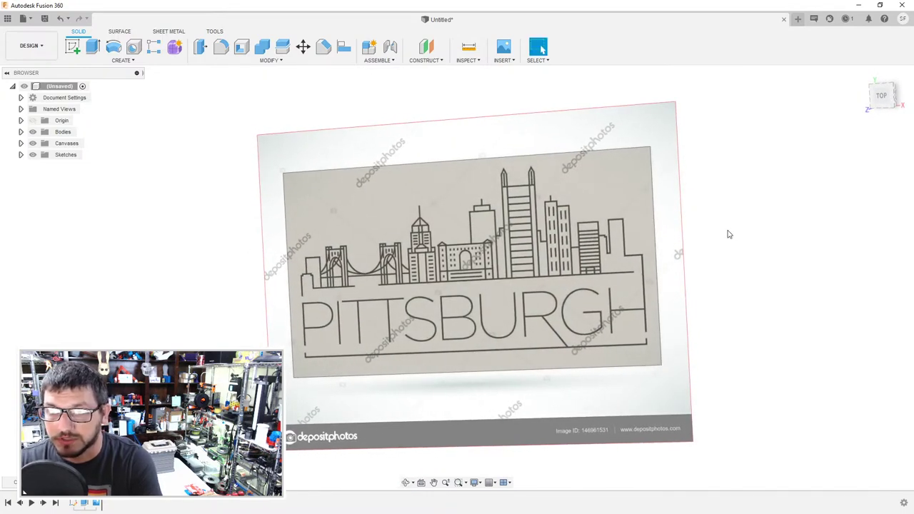
scroll(382, 292, down, 3)
scroll(382, 287, up, 5)
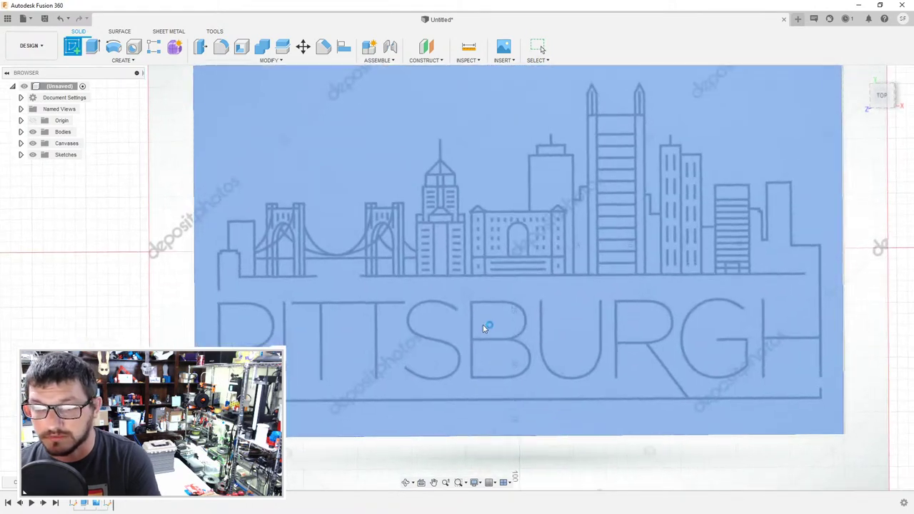
click(484, 325)
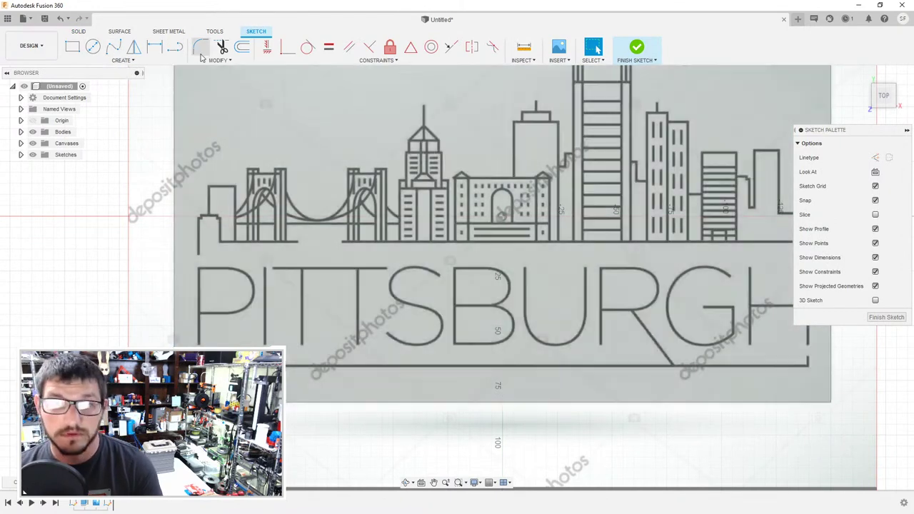
- Sketch the P's inner vertical edge about 18 mm long and its lower inner horizontal edge about 13 mm long
click(175, 46)
scroll(196, 276, up, 3)
scroll(196, 275, up, 3)
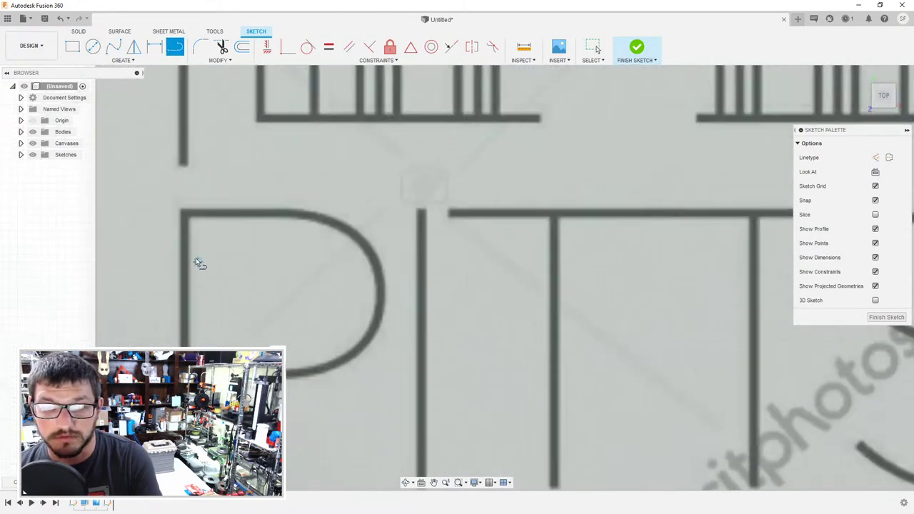
mouse_move(216, 250)
middle_down()
mouse_move(386, 174)
mouse_move(383, 163)
mouse_move(371, 165)
middle_up()
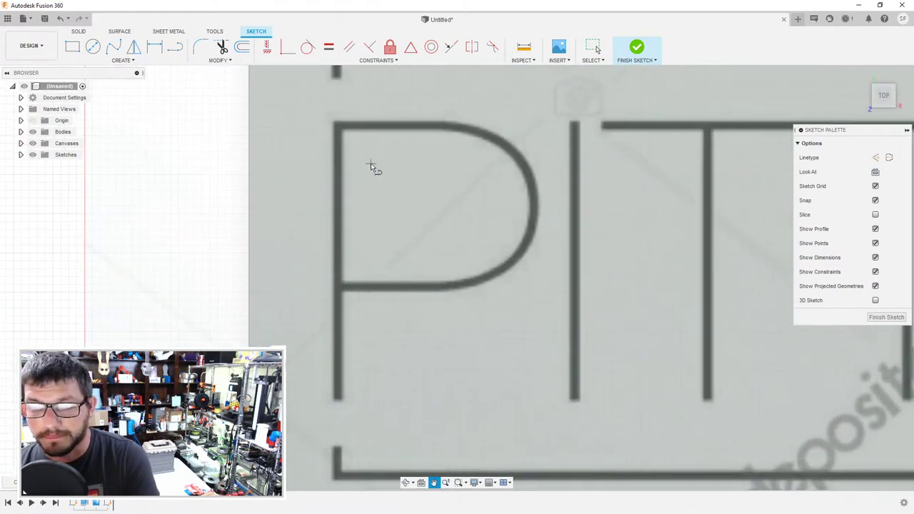
click(344, 133)
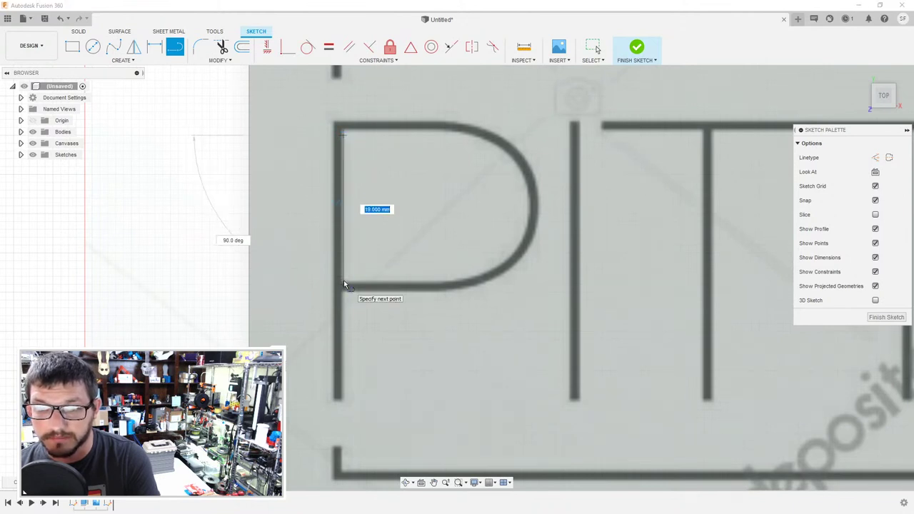
scroll(341, 273, up, 2)
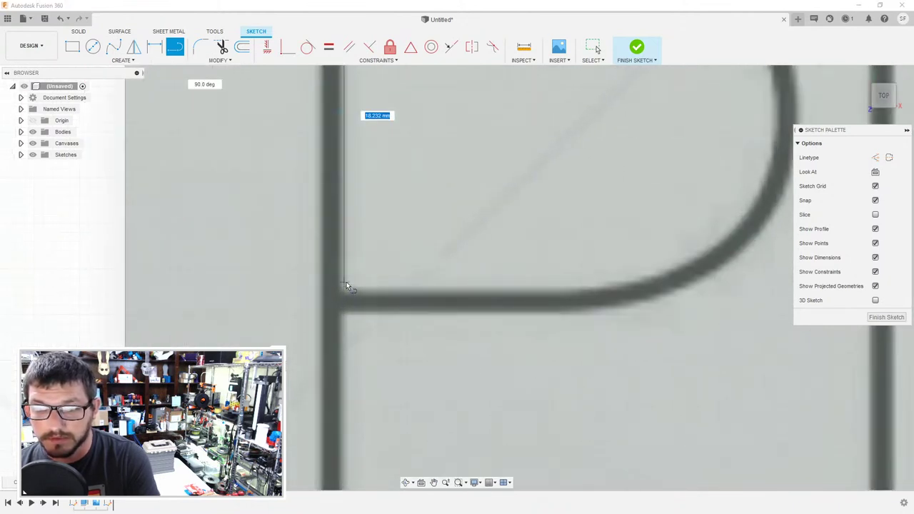
click(345, 283)
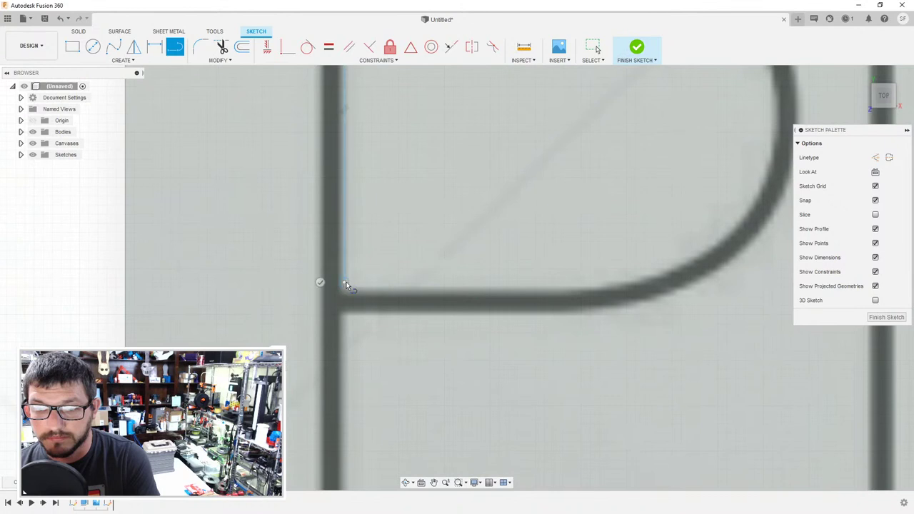
click(582, 284)
scroll(589, 286, down, 2)
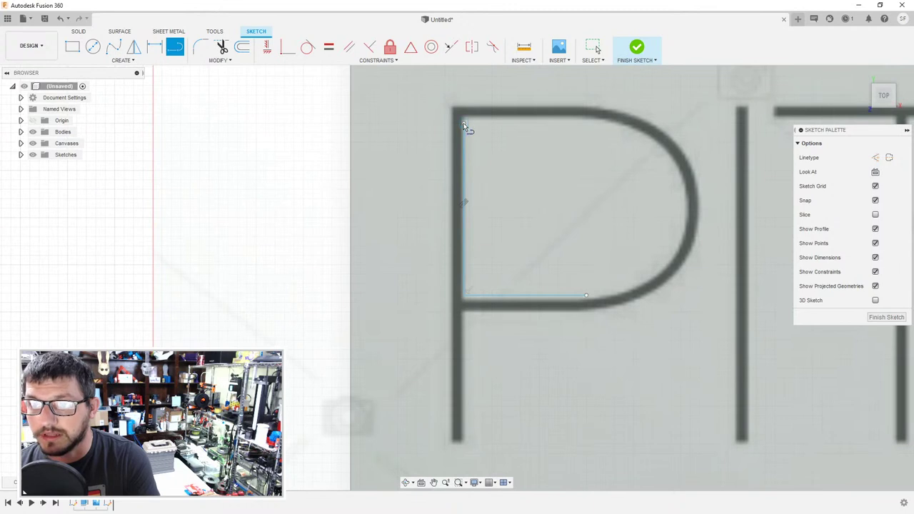
key(Escape)
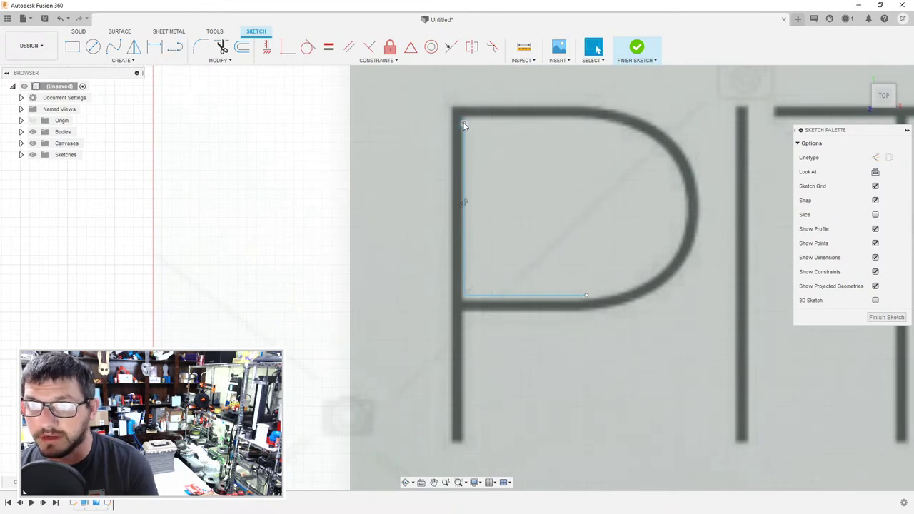
- Sketch the P's upper inner horizontal line from the vertical edge's top end to directly above the lower line's end
scroll(464, 126, up, 2)
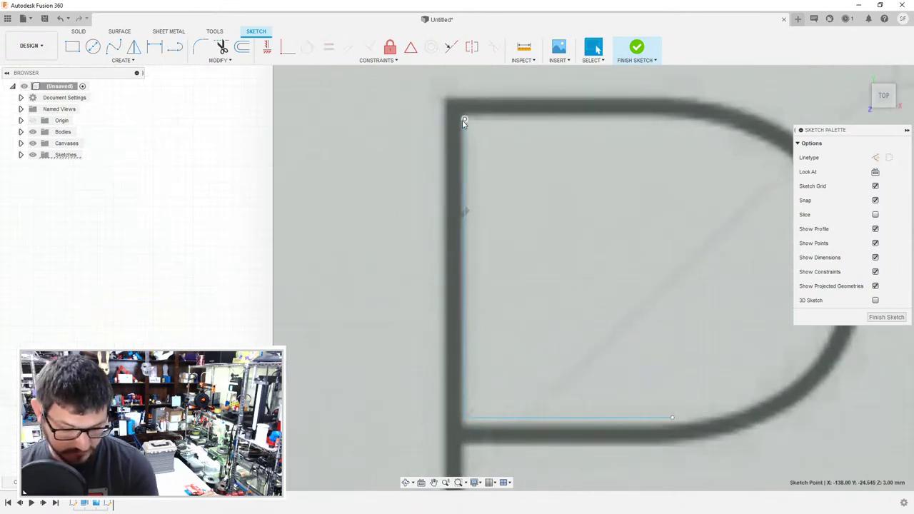
key(l)
click(465, 119)
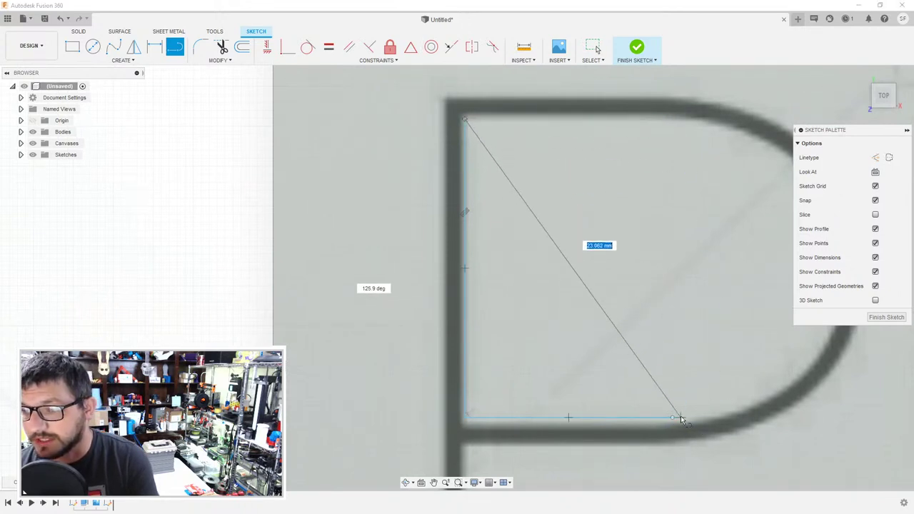
click(672, 122)
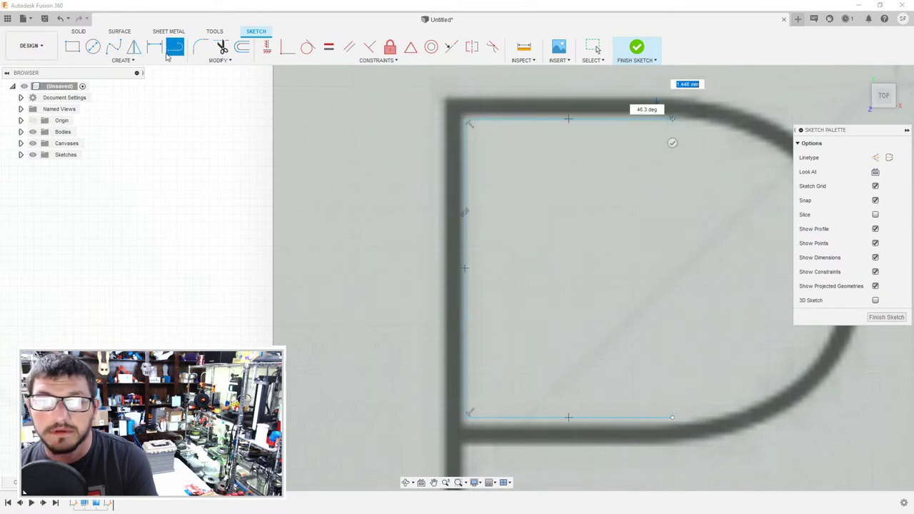
- Try closing the P's inner outline with a 3-point arc between the two horizontal line ends, and undo it
click(100, 61)
mouse_move(115, 104)
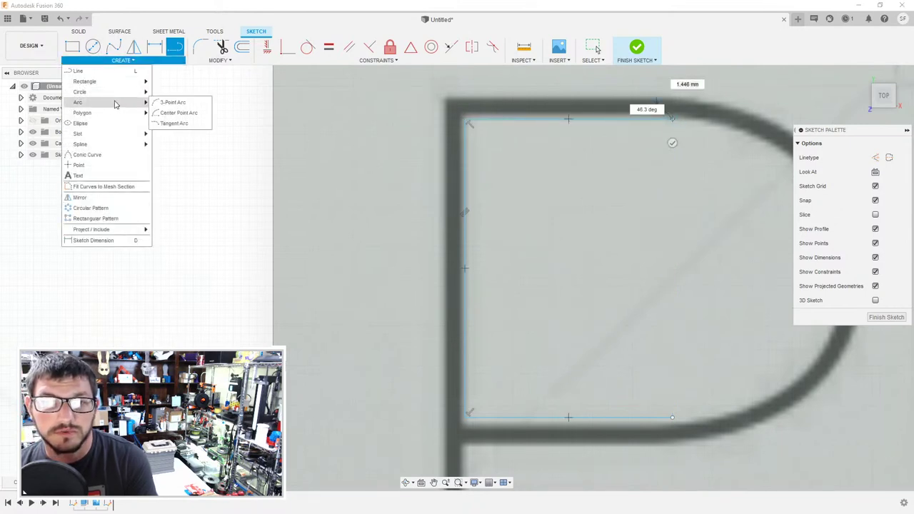
click(173, 102)
click(671, 119)
middle_drag(721, 178, 490, 75)
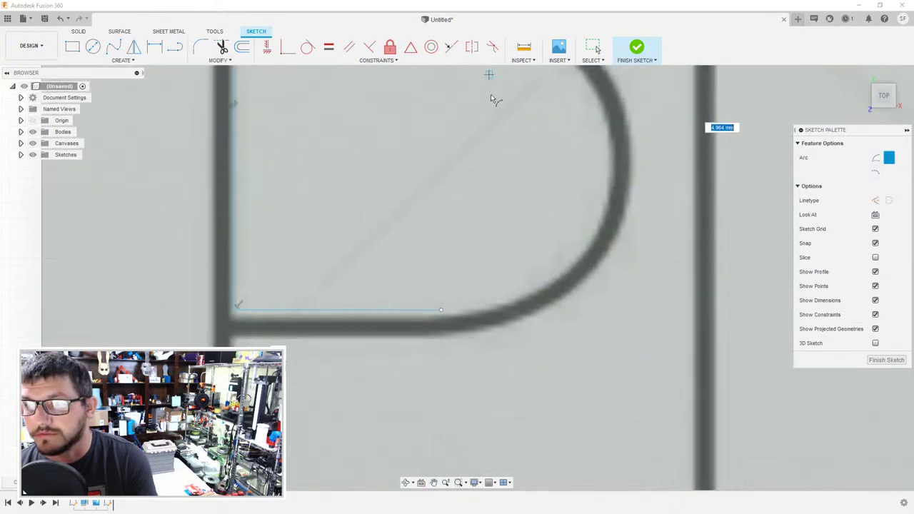
scroll(483, 223, down, 2)
click(450, 287)
scroll(472, 233, down, 2)
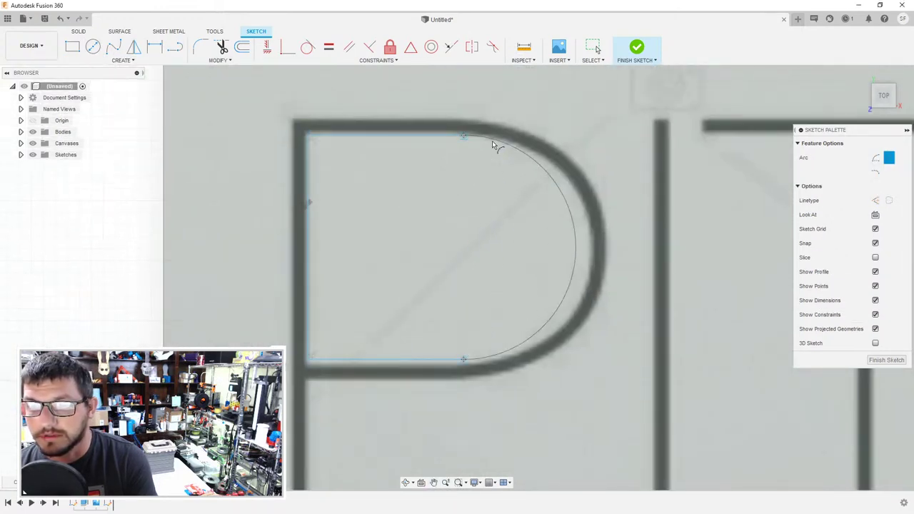
click(590, 253)
key(Escape)
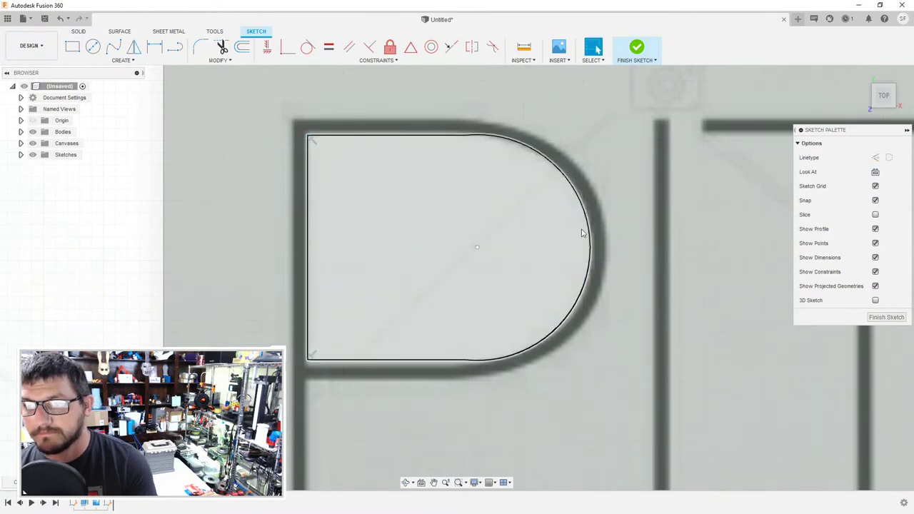
double_click(591, 246)
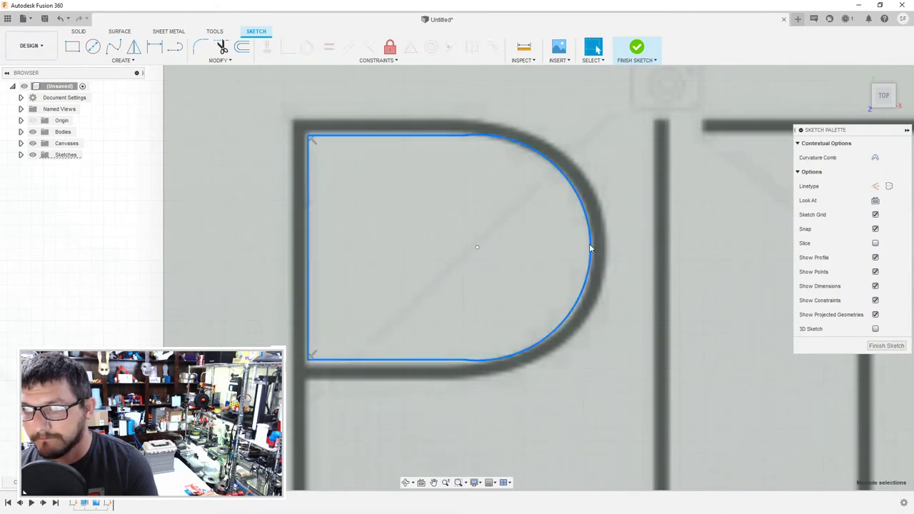
key(Escape)
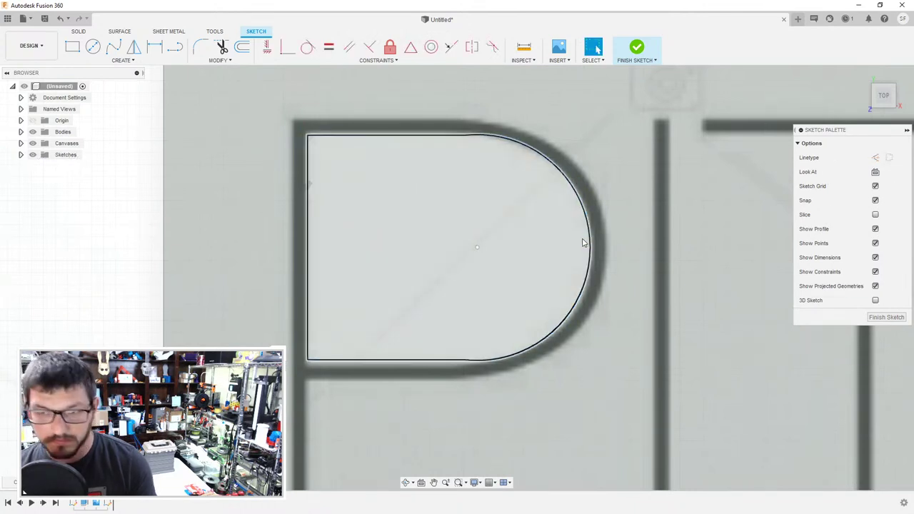
key(ctrl+z)
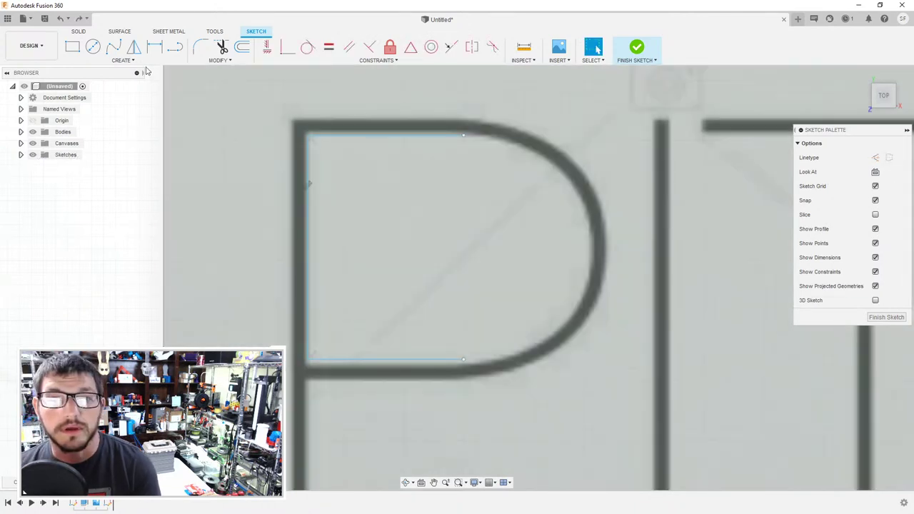
click(122, 60)
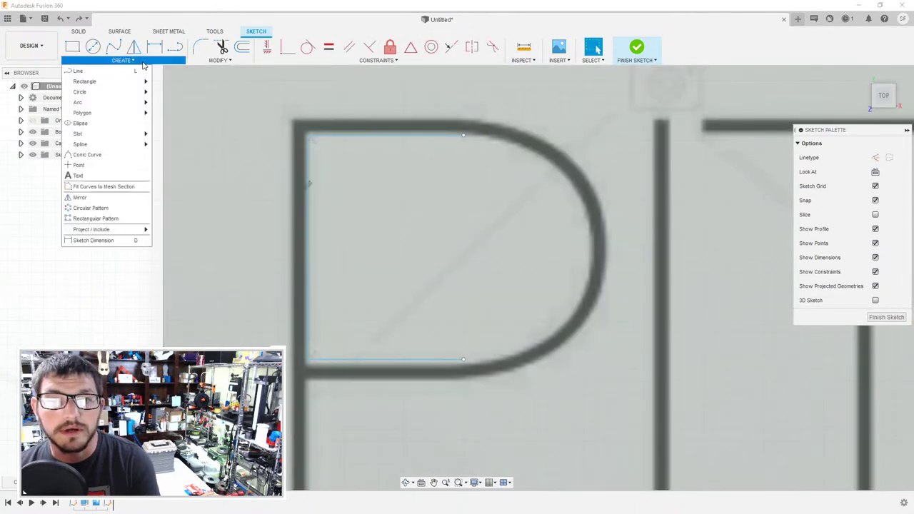
mouse_move(93, 104)
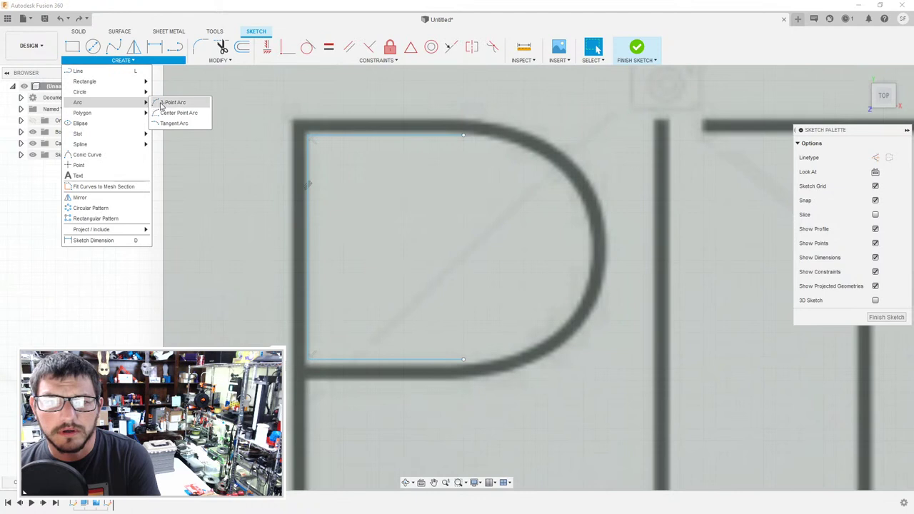
click(179, 102)
click(464, 136)
click(464, 359)
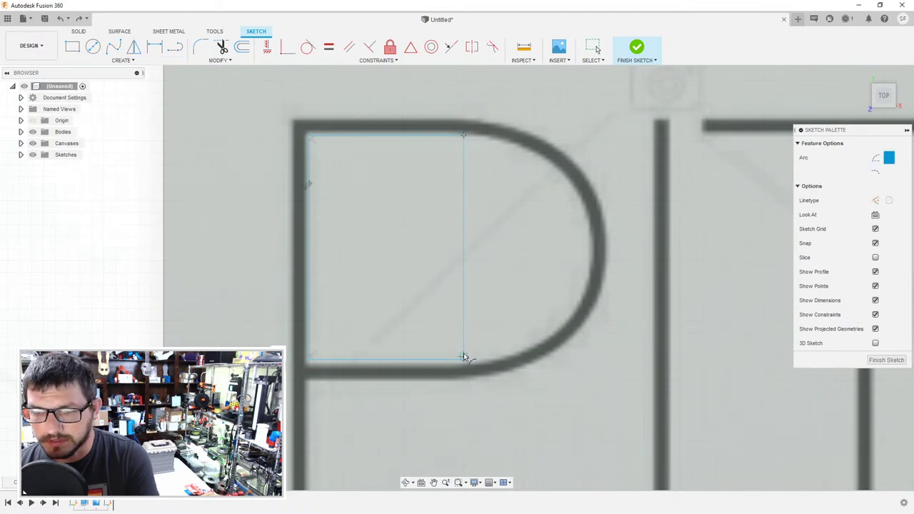
key(Escape)
- Close the P's inner outline with a 3-point arc between the horizontal line ends, bulging just inside the letter's curved stroke
click(122, 60)
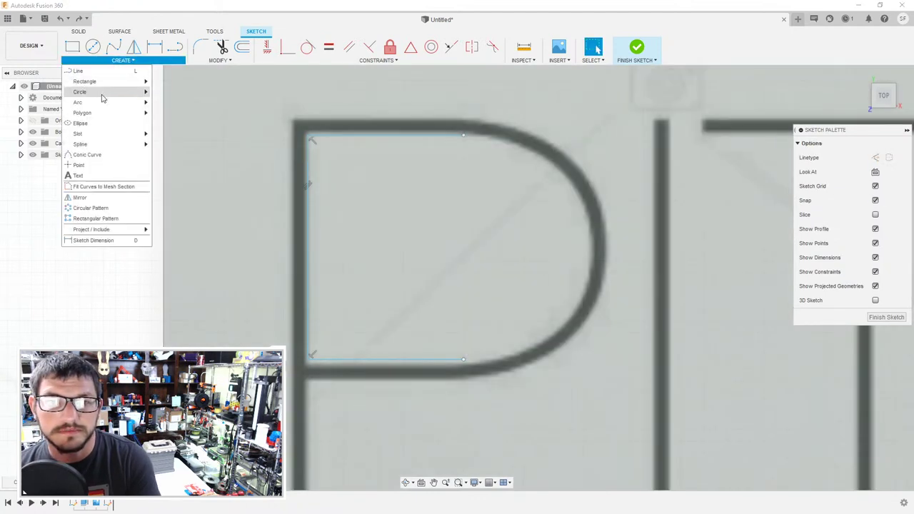
mouse_move(96, 103)
click(178, 106)
click(463, 137)
click(464, 358)
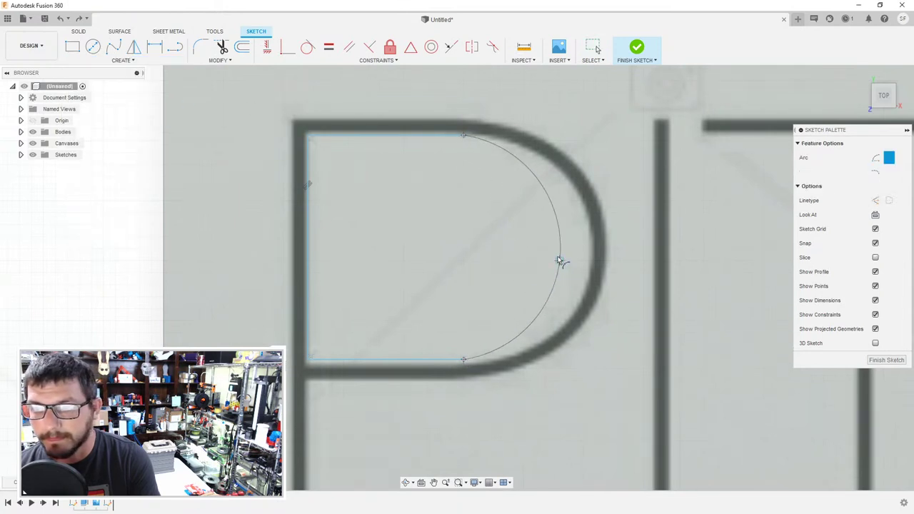
click(583, 250)
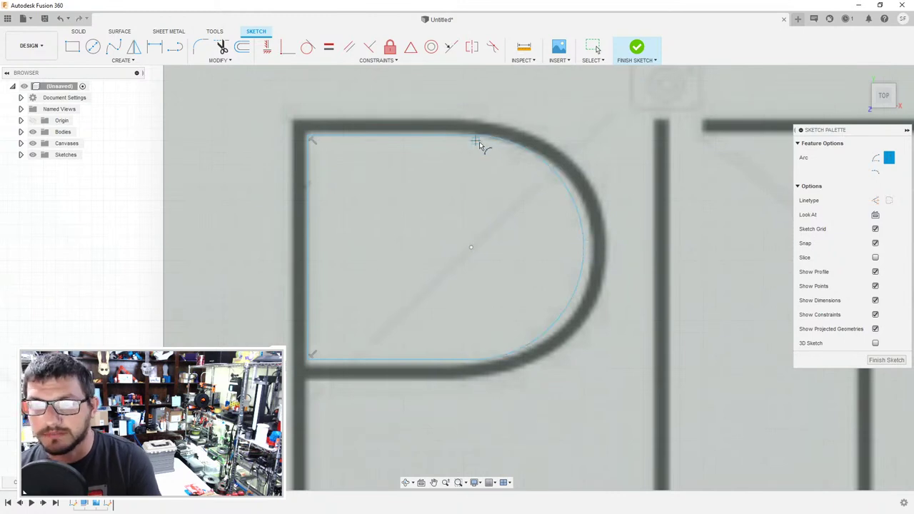
click(478, 118)
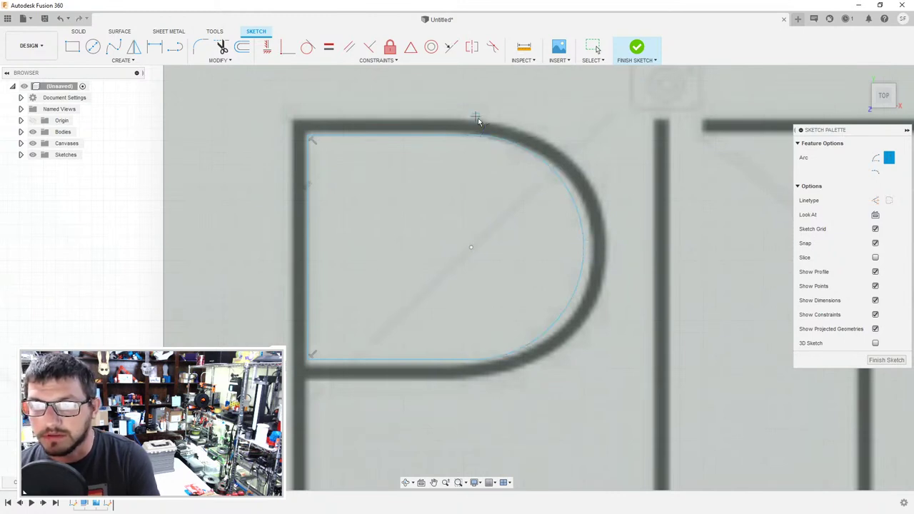
click(464, 383)
key(Escape)
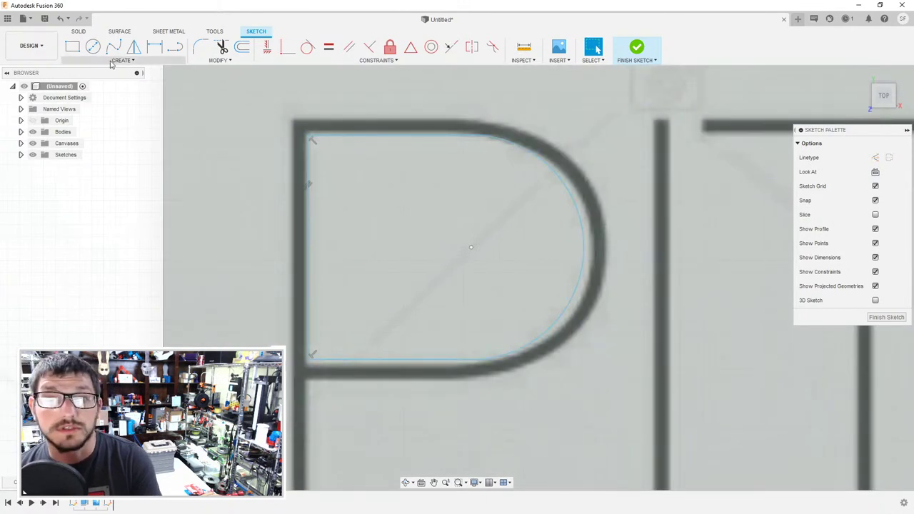
- Trace the outer curve of the P's bowl with a 3-point arc from above its top stroke to below its lower bar
click(116, 59)
mouse_move(107, 102)
click(155, 102)
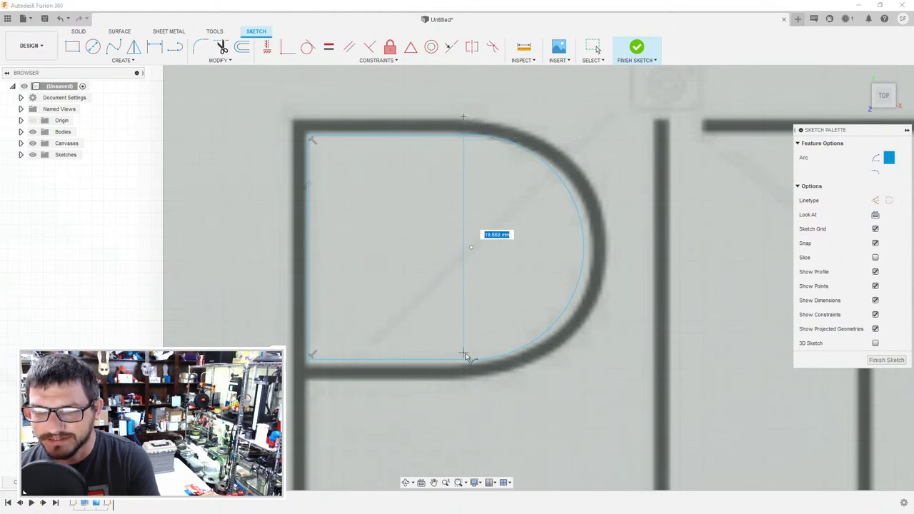
click(467, 384)
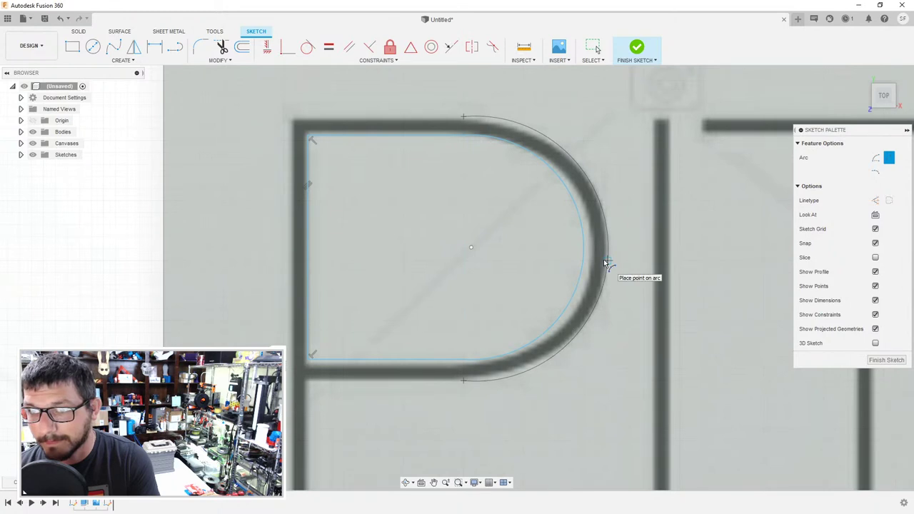
click(603, 259)
- From the outer arc's upper end, sketch the P's top edge 14 mm long and its outer stem edge about 36 mm down
click(466, 126)
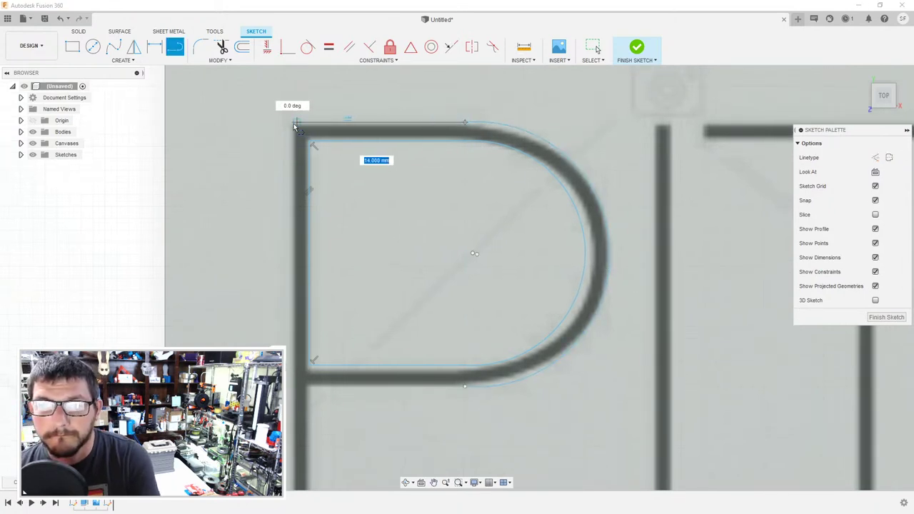
scroll(293, 126, up, 3)
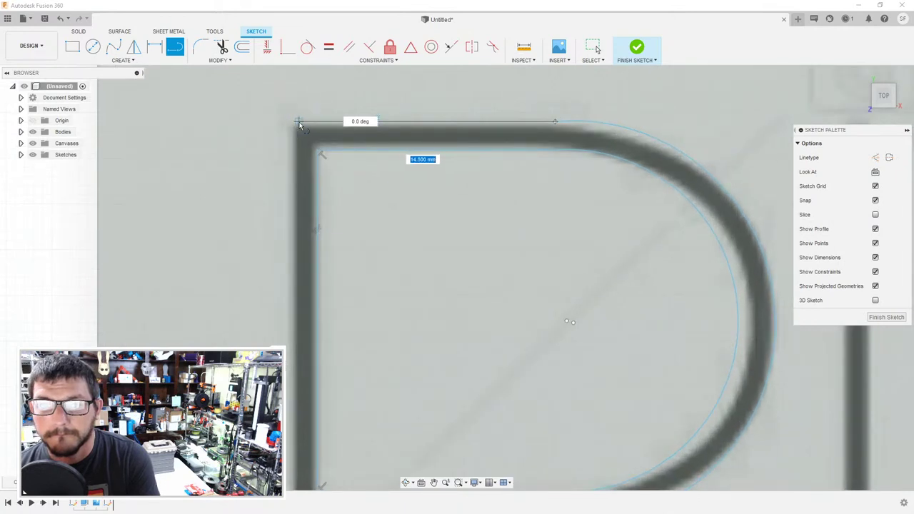
scroll(297, 126, up, 2)
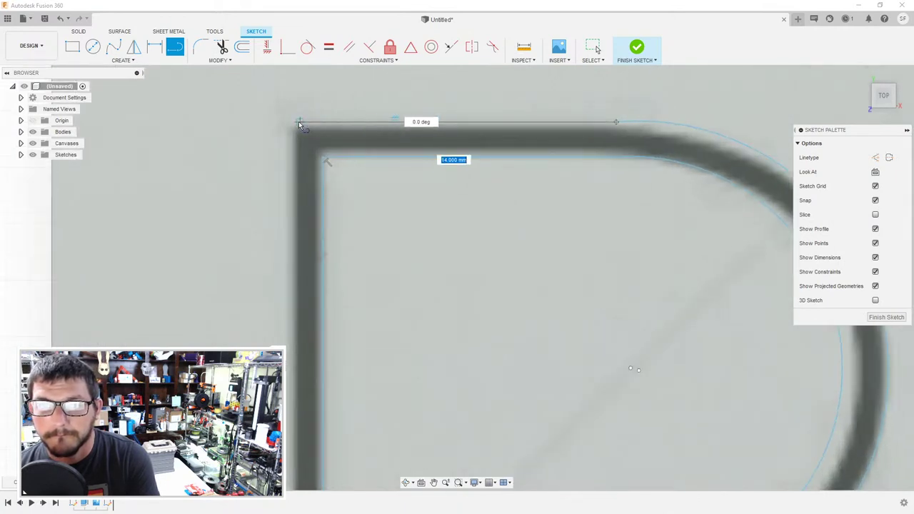
scroll(300, 134, down, 5)
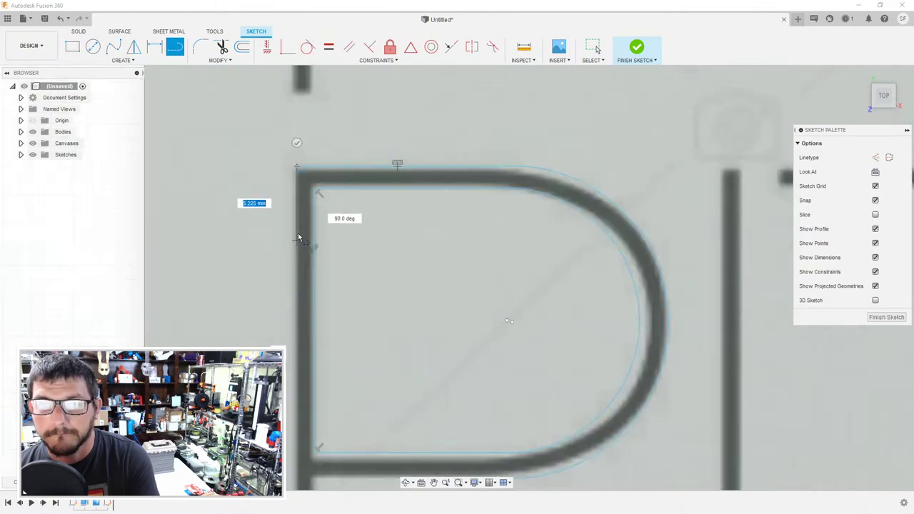
middle_drag(296, 212, 322, 168)
scroll(280, 226, up, 6)
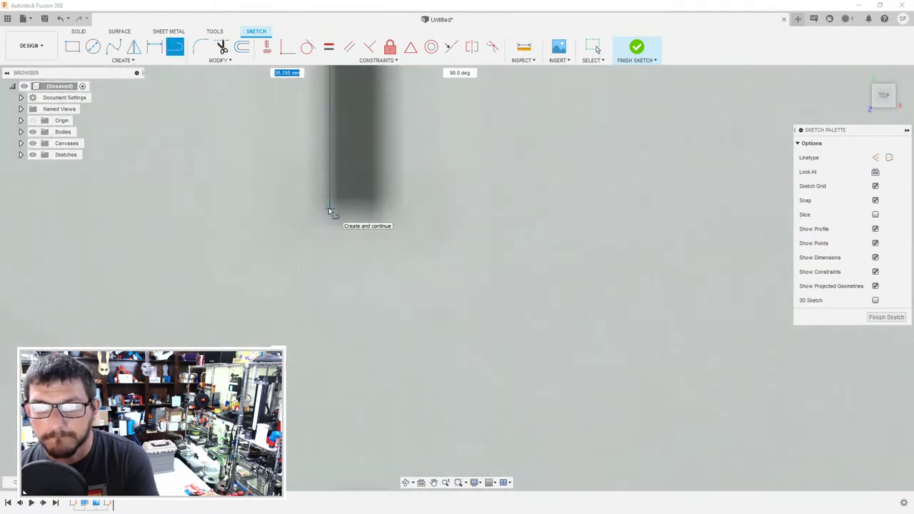
click(328, 209)
- Close the P's outer outline with the stem's bottom edge, a right stem edge about 14 mm high and the lower bar's underside to the arc end
click(378, 208)
scroll(375, 168, down, 3)
scroll(374, 147, down, 2)
middle_drag(377, 123, 407, 387)
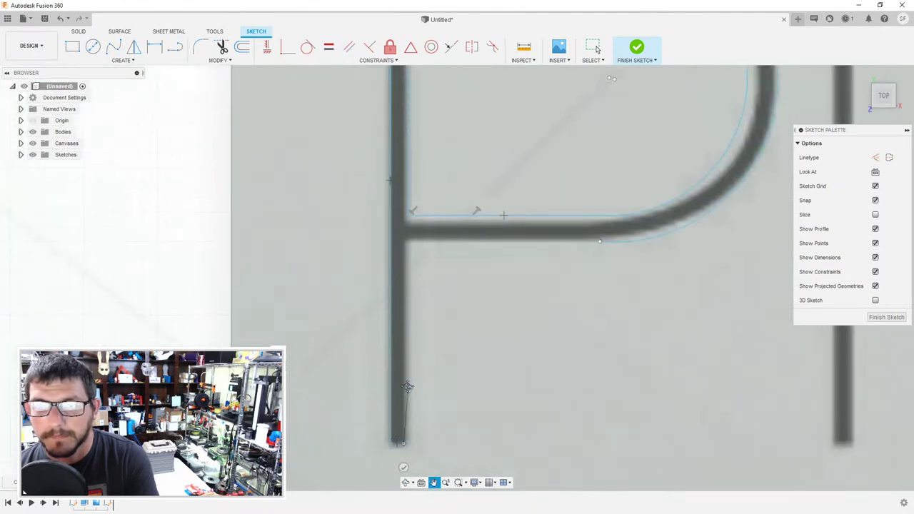
click(408, 243)
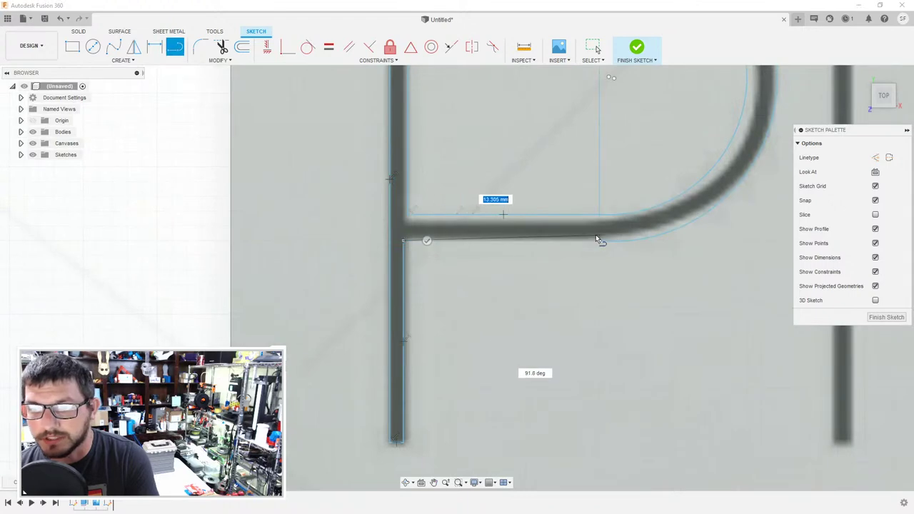
click(599, 240)
scroll(540, 261, down, 3)
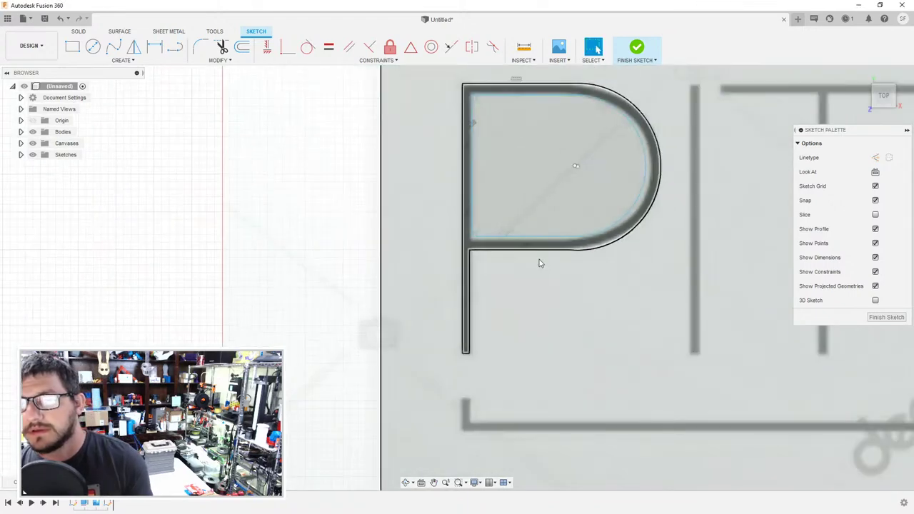
key(Escape)
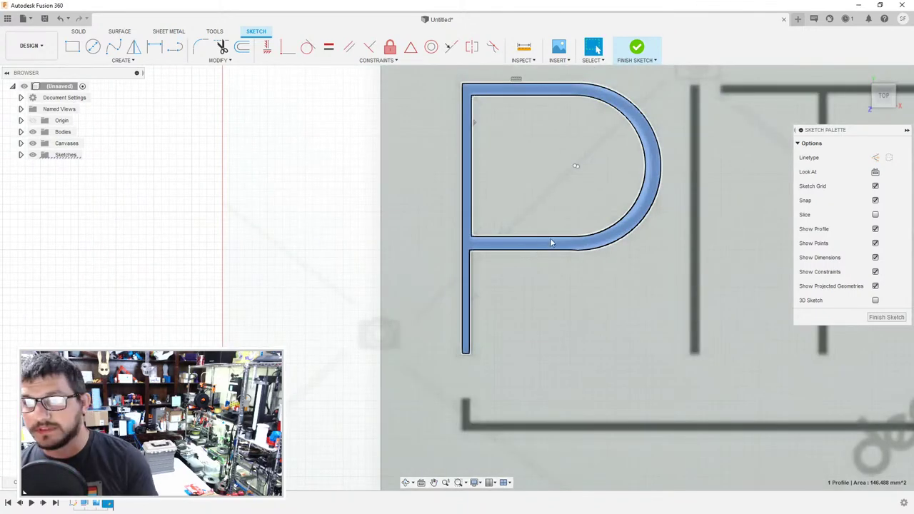
- Move the right edge of the P's lower stem slightly outward, in line with the bowl's inner vertical edge, and check the letter's profile
click(542, 242)
scroll(457, 298, up, 5)
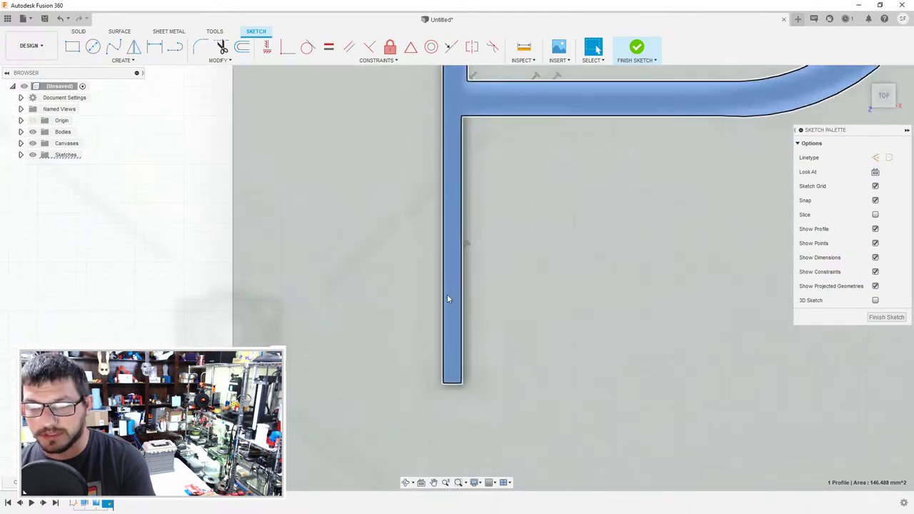
click(467, 253)
drag(468, 249, 469, 250)
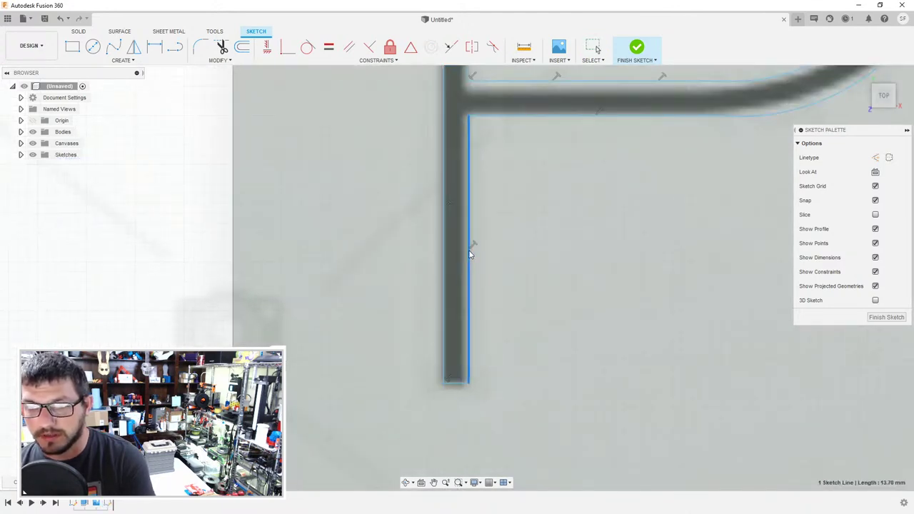
scroll(564, 249, down, 6)
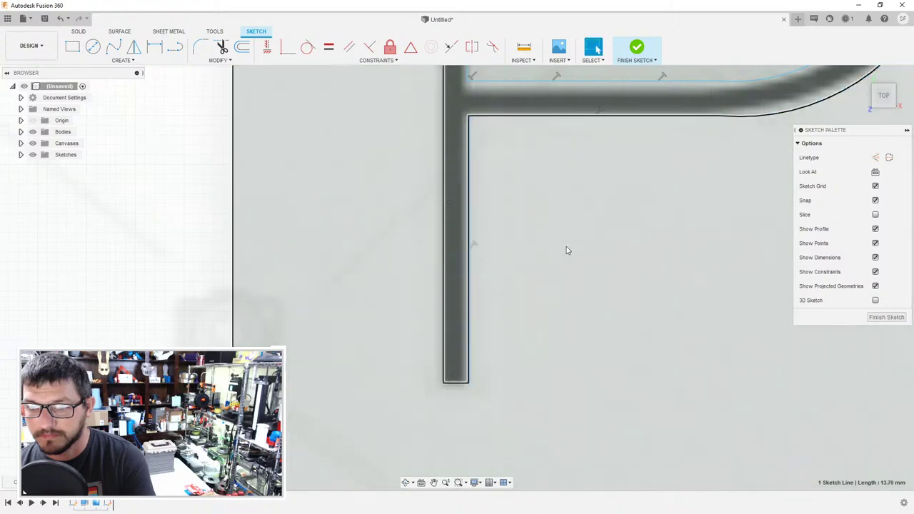
middle_drag(603, 262, 543, 318)
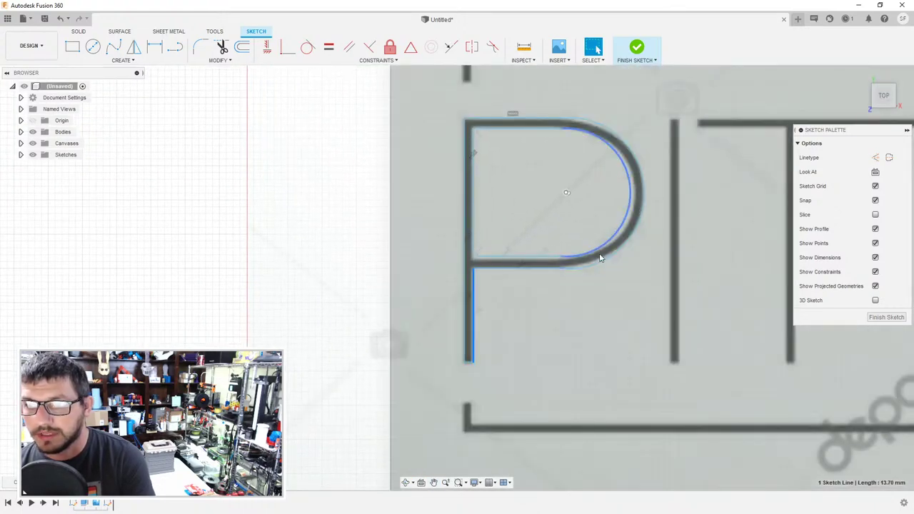
click(597, 257)
scroll(472, 286, up, 3)
click(472, 285)
scroll(472, 285, up, 3)
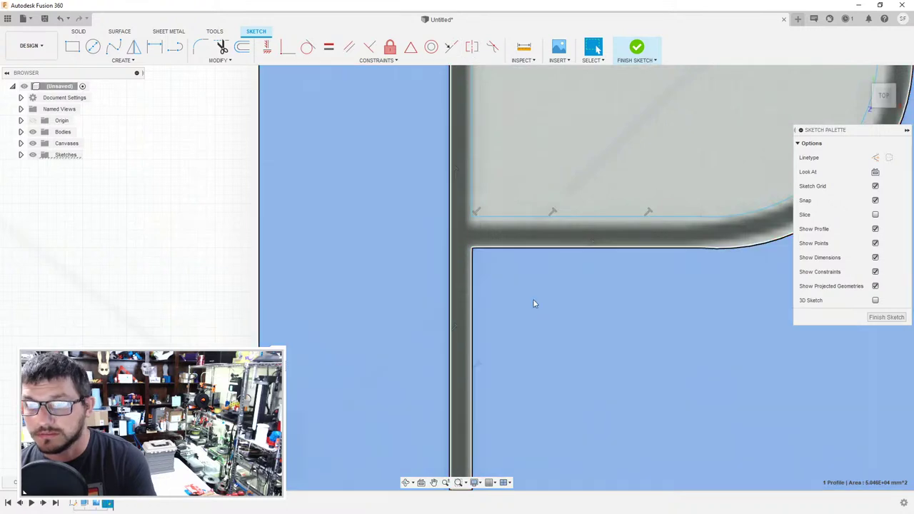
click(503, 233)
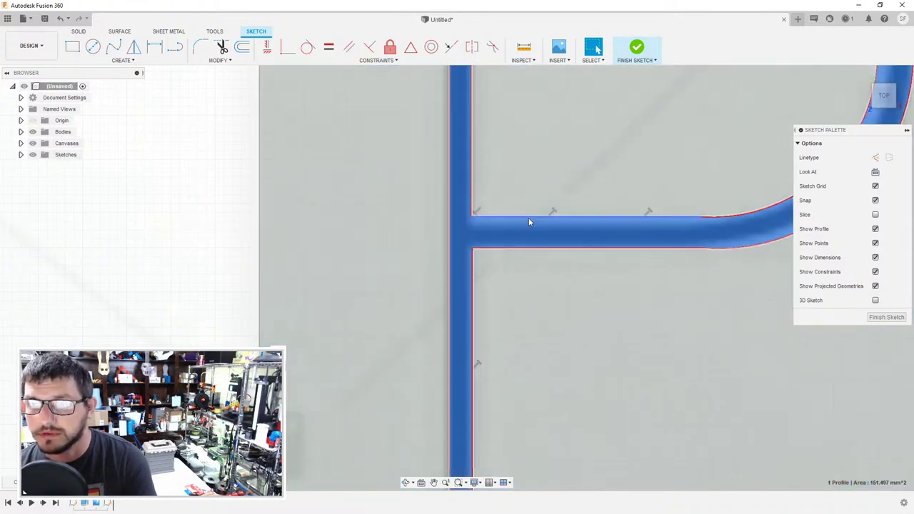
- Constrain the inner line and the underside of the P's lower bar to be equal in length and parallel
click(528, 215)
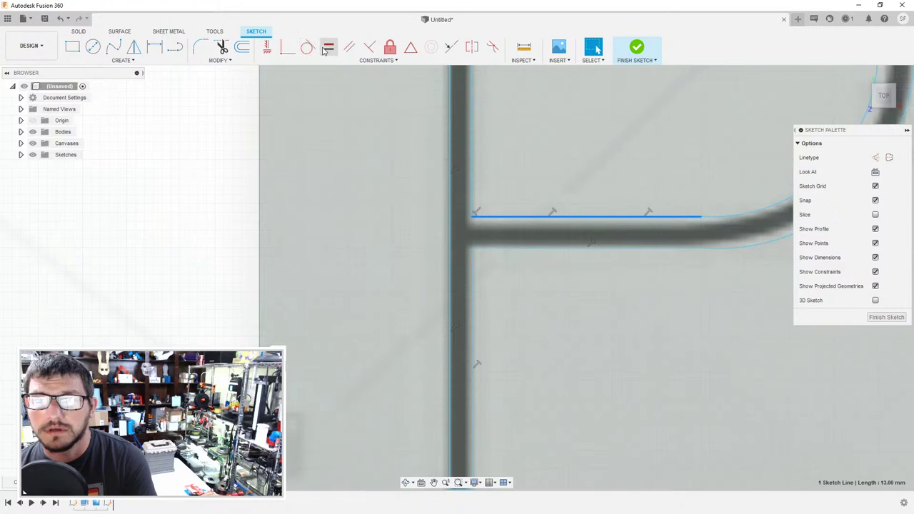
click(327, 48)
click(510, 249)
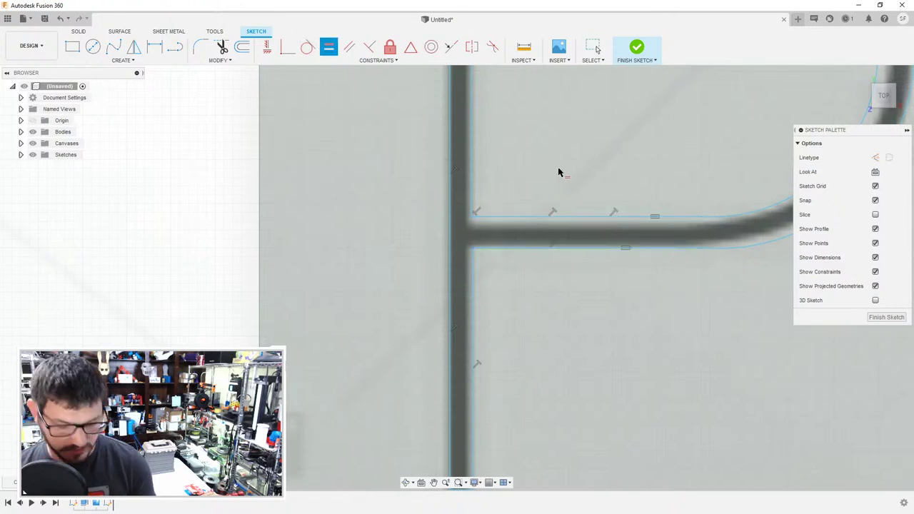
key(Escape)
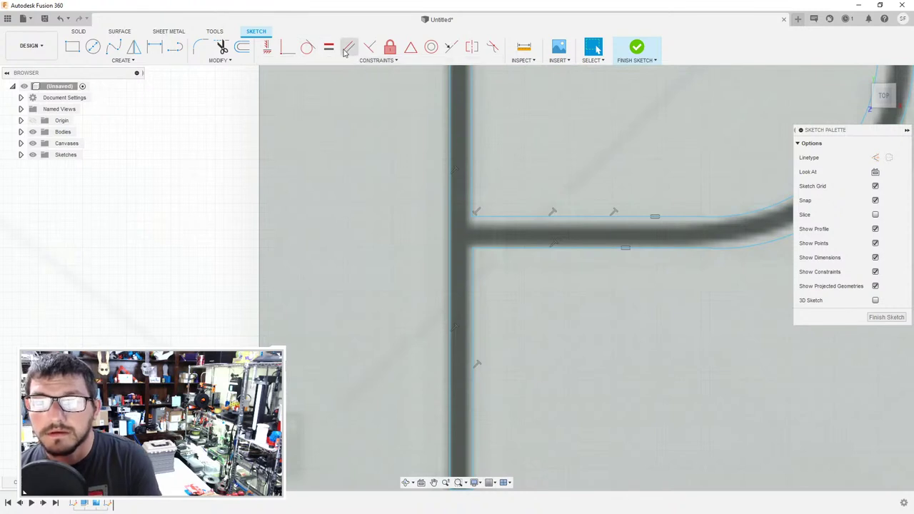
click(349, 47)
click(542, 215)
click(542, 249)
- Dimension the thickness of the P's lower bar as 1.6 mm and undo that change
key(d)
click(563, 216)
click(563, 247)
click(580, 238)
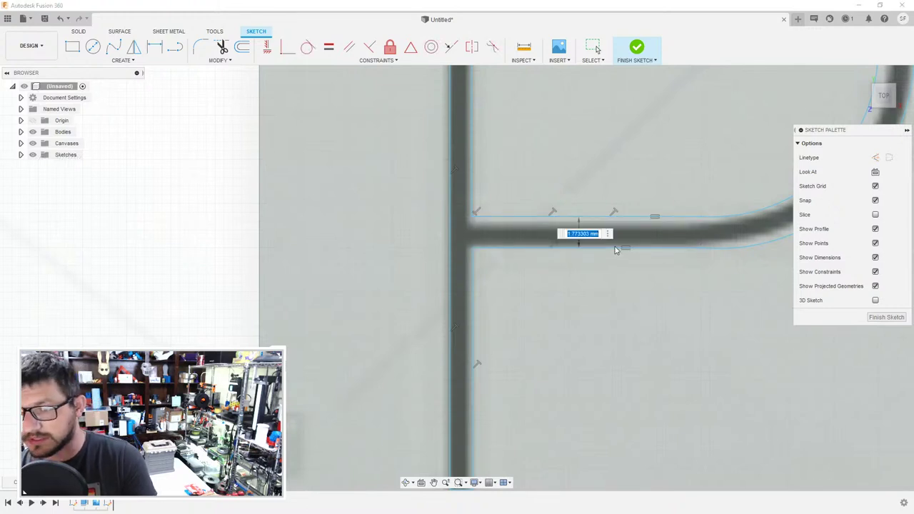
text(1.6)
key(Return)
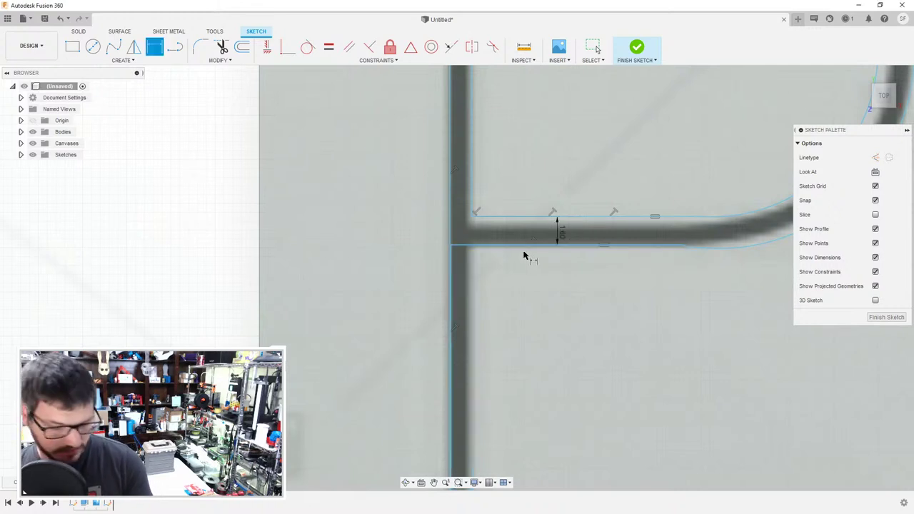
key(Escape)
key(ctrl+z)
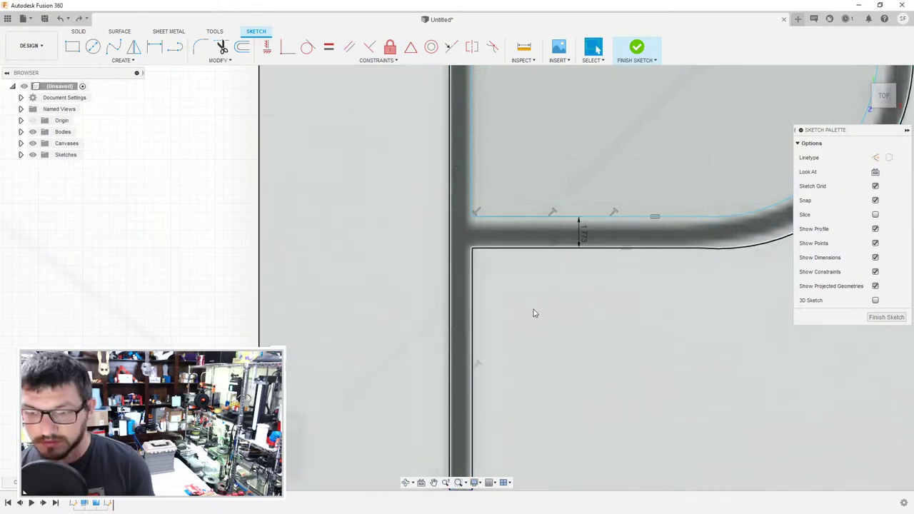
- Try to apply a parallel constraint to the edges of the P's stem
scroll(514, 216, down, 2)
click(348, 49)
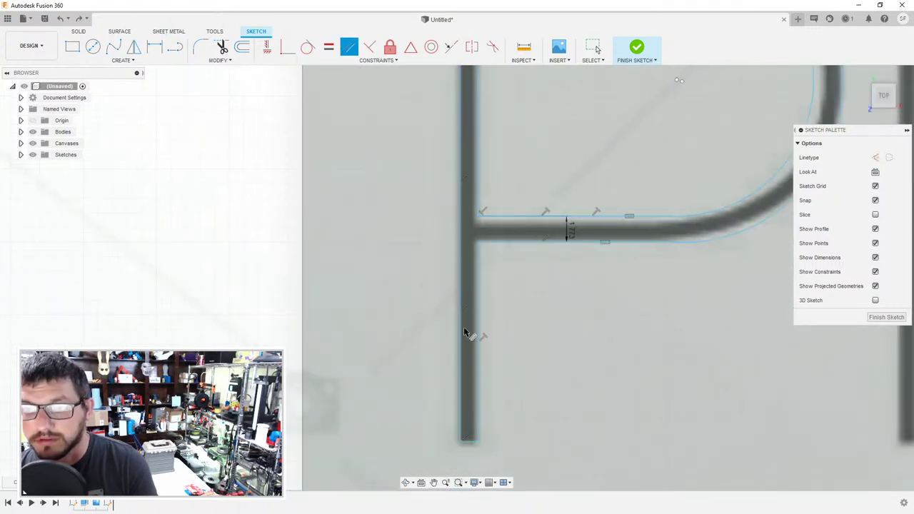
click(469, 324)
click(508, 230)
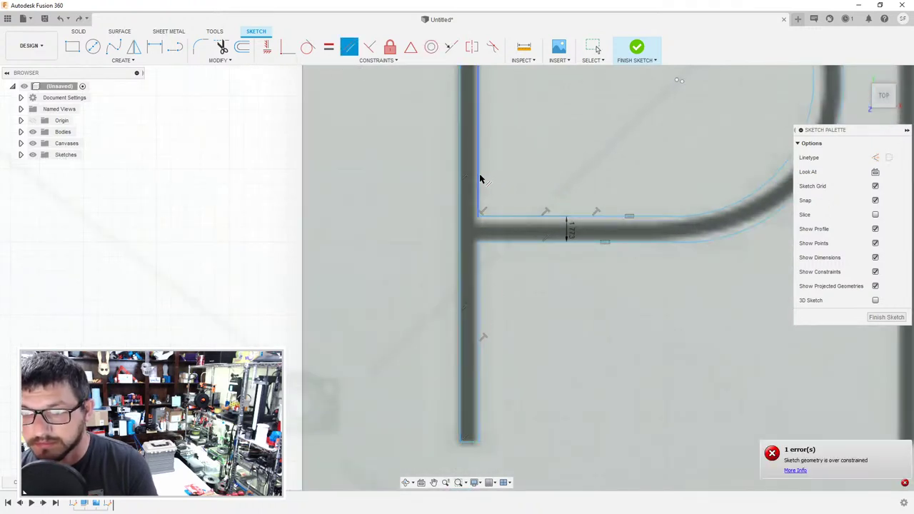
scroll(526, 146, down, 1)
scroll(528, 148, down, 2)
middle_drag(544, 168, 503, 368)
key(Escape)
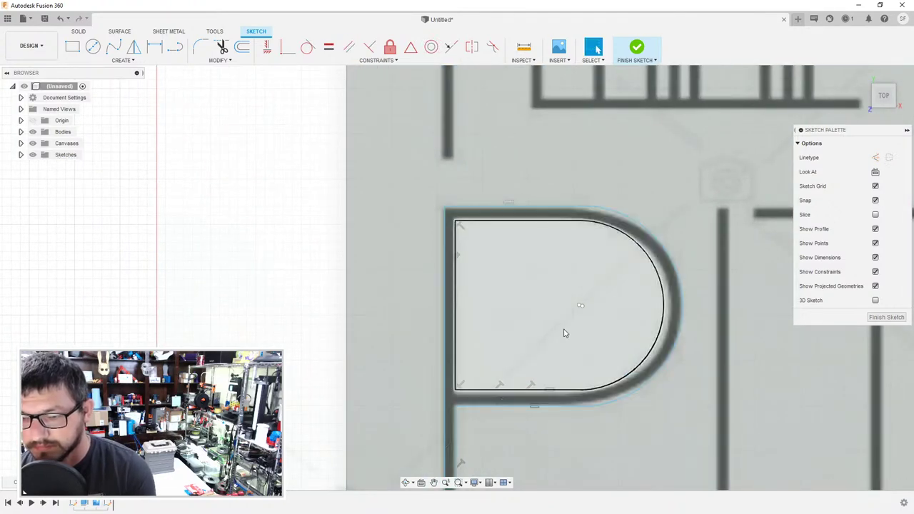
- Remove the equal constraint from the P's lower bar and try a parallel constraint on its underside
click(532, 406)
click(533, 406)
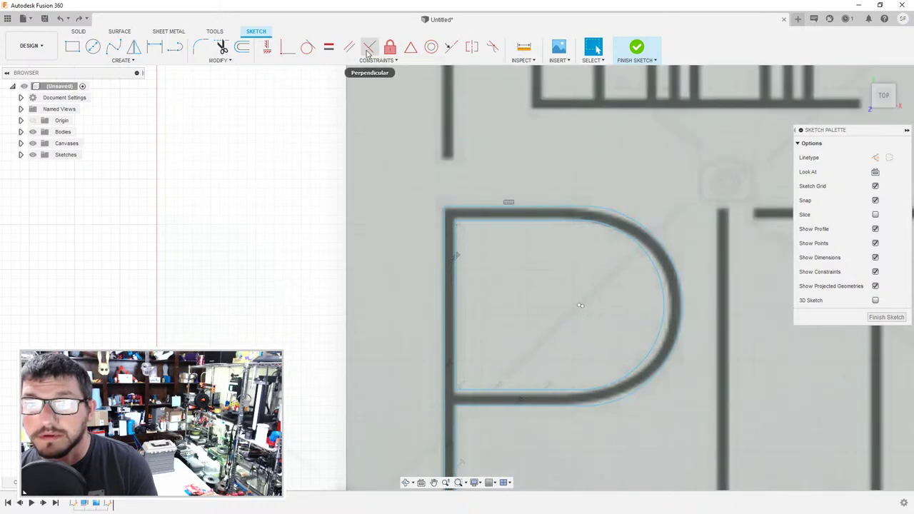
click(349, 47)
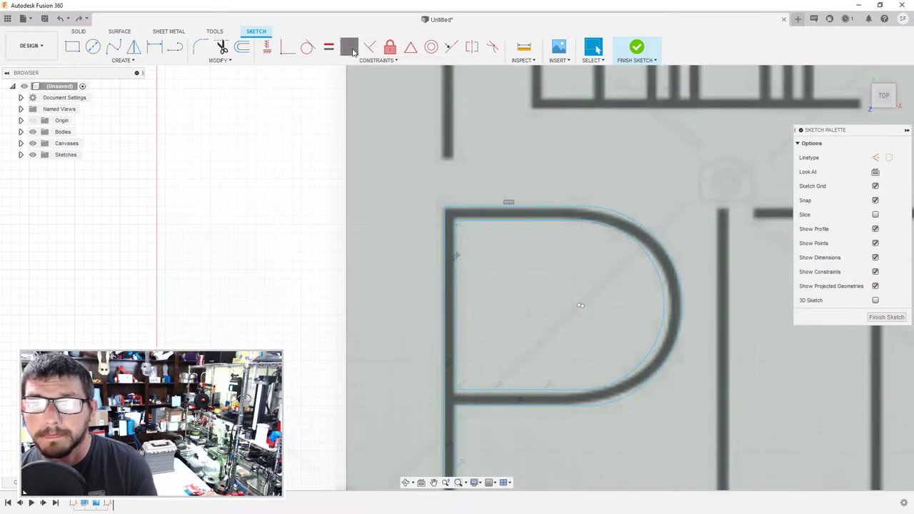
click(523, 406)
click(454, 361)
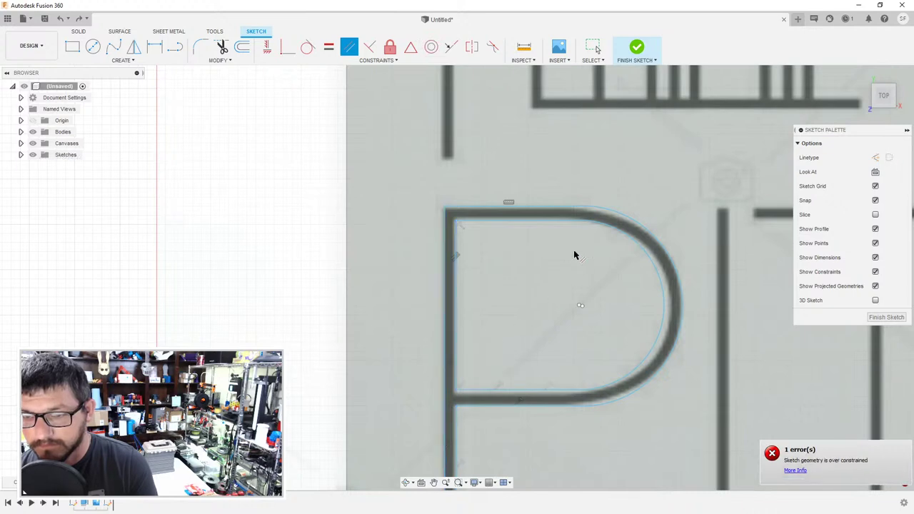
key(Escape)
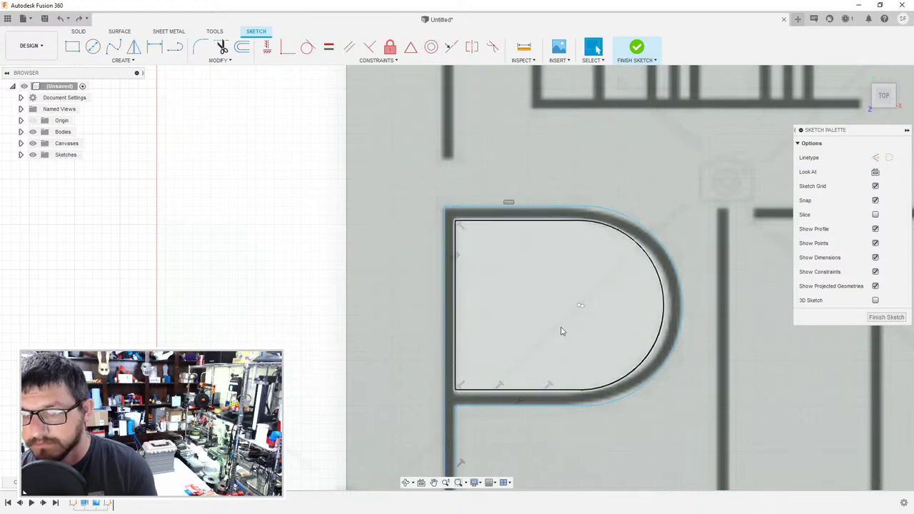
- Dimension the length of the inner line on the P's lower bar
scroll(525, 332, up, 2)
middle_drag(525, 333, 496, 199)
scroll(493, 235, up, 3)
key(d)
click(483, 246)
click(488, 284)
key(Return)
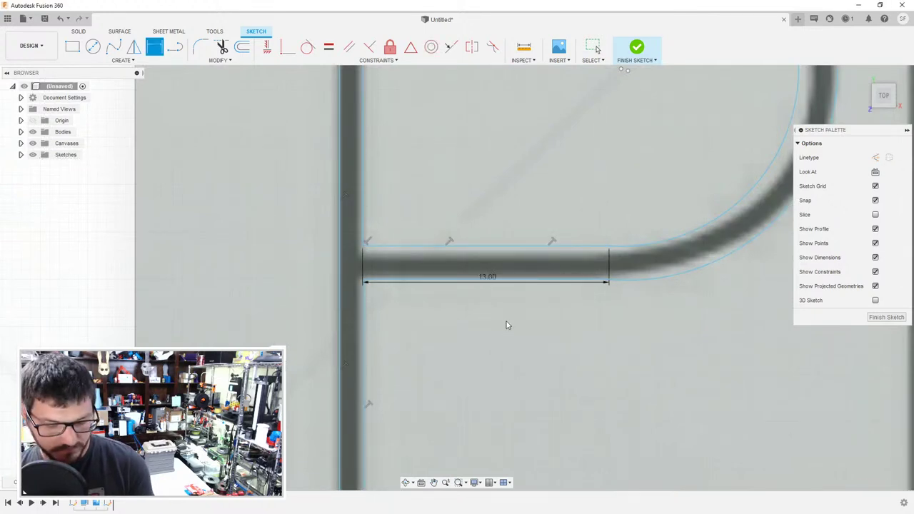
key(Escape)
- Move the outer edge of the P's stem slightly outward so it clears the letter's stroke on the canvas
scroll(505, 328, down, 8)
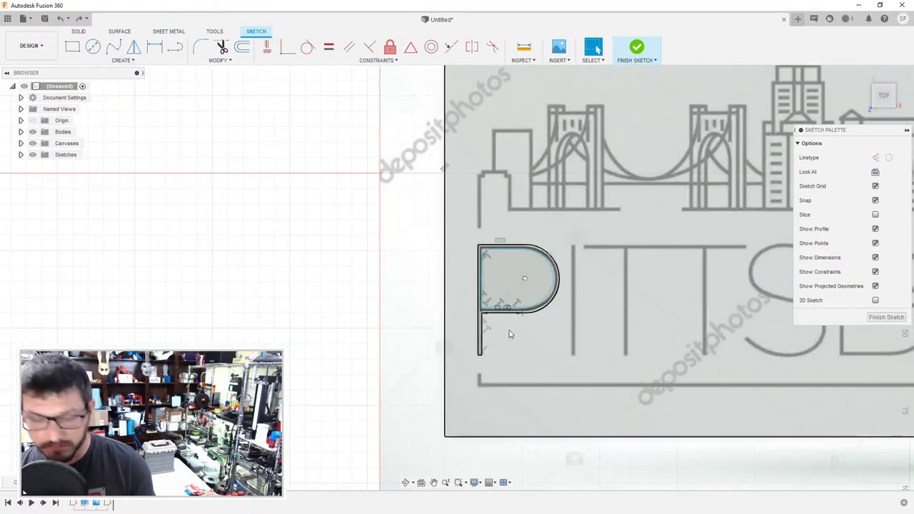
scroll(491, 280, down, 1)
scroll(490, 280, up, 6)
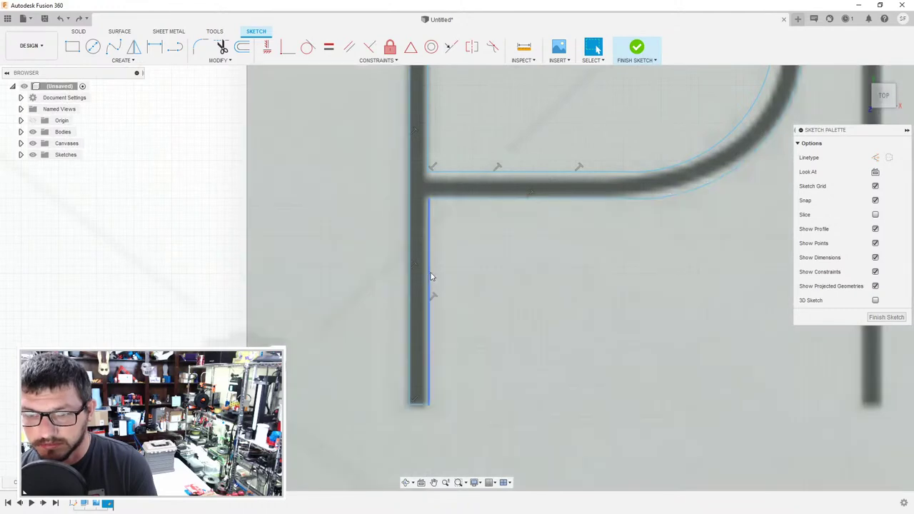
click(406, 248)
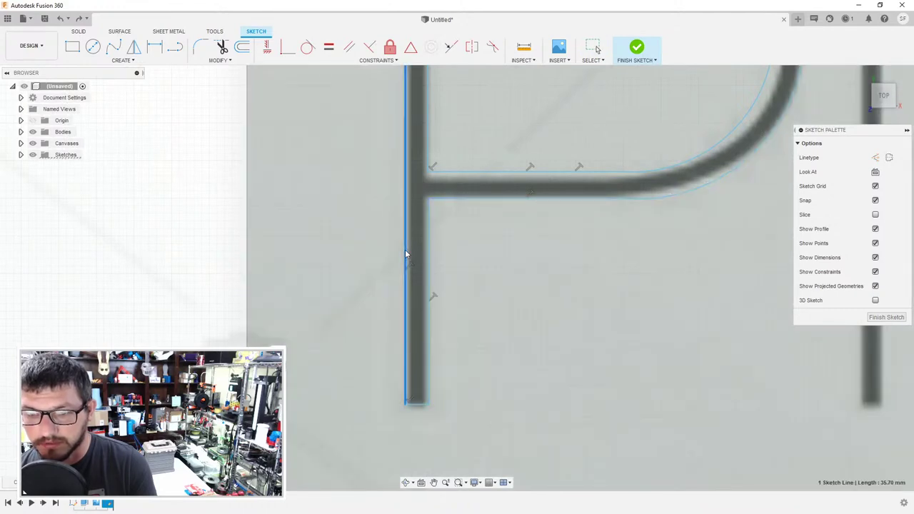
scroll(505, 251, down, 4)
click(573, 296)
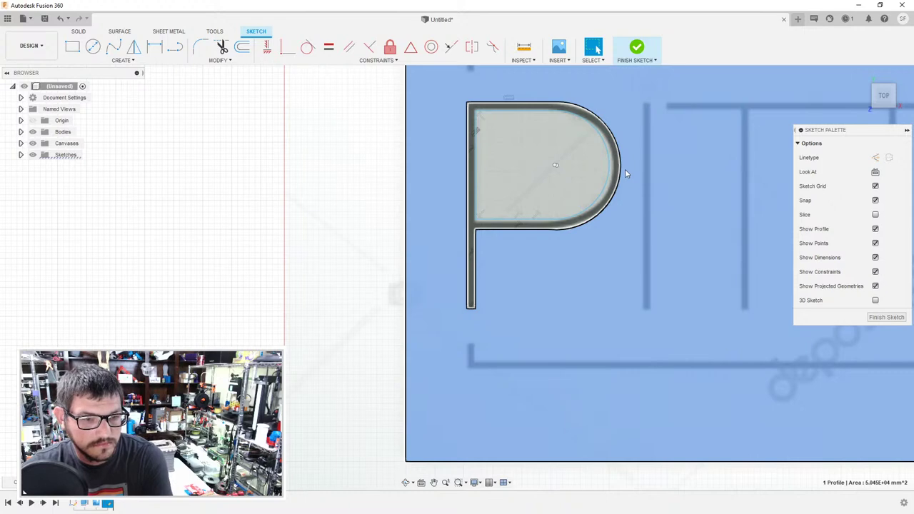
- Examine the traced P against the full skyline canvas and its neighbouring letters
scroll(552, 269, down, 2)
scroll(551, 270, down, 5)
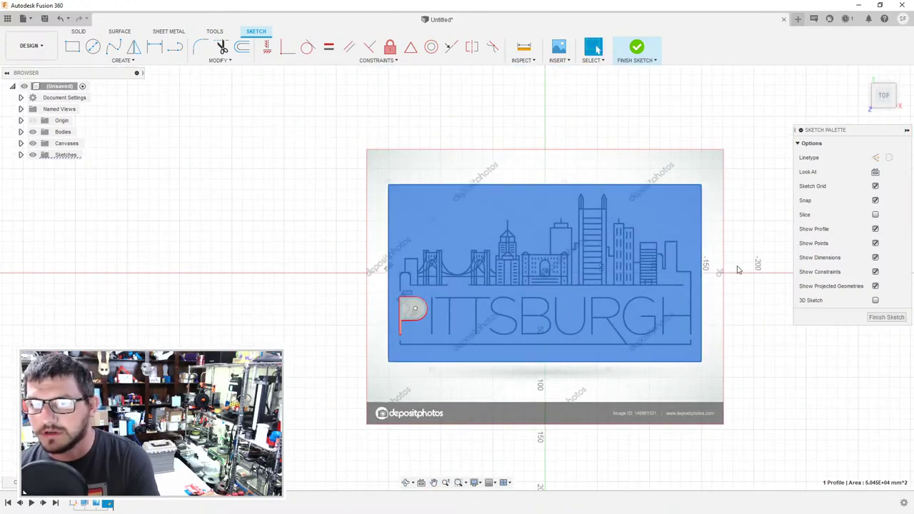
click(739, 269)
scroll(717, 237, up, 1)
middle_drag(712, 230, 681, 200)
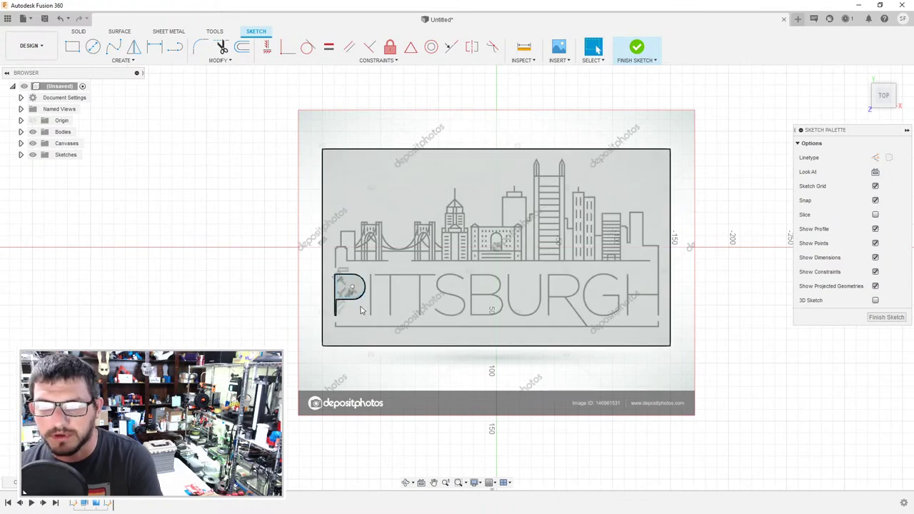
scroll(360, 306, up, 5)
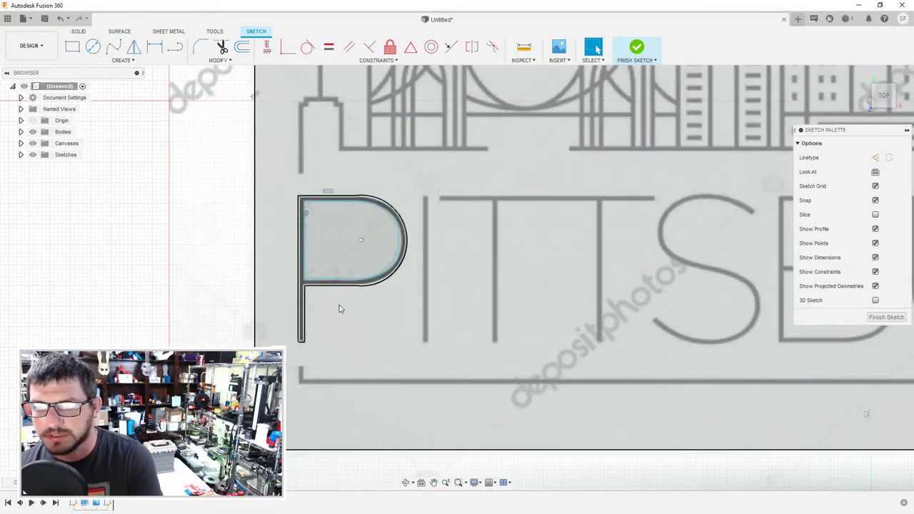
scroll(338, 307, down, 5)
scroll(338, 307, up, 6)
scroll(335, 318, up, 2)
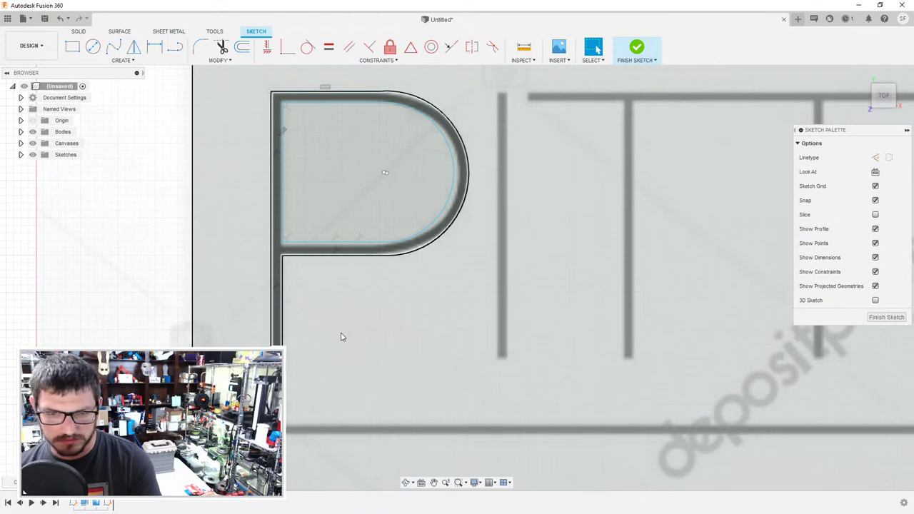
- Sketch the bottom border's left tick inner edge about 3.4 mm down, then its upper edge about 276 mm across to the right tick
middle_drag(341, 331, 343, 312)
scroll(343, 311, up, 2)
key(l)
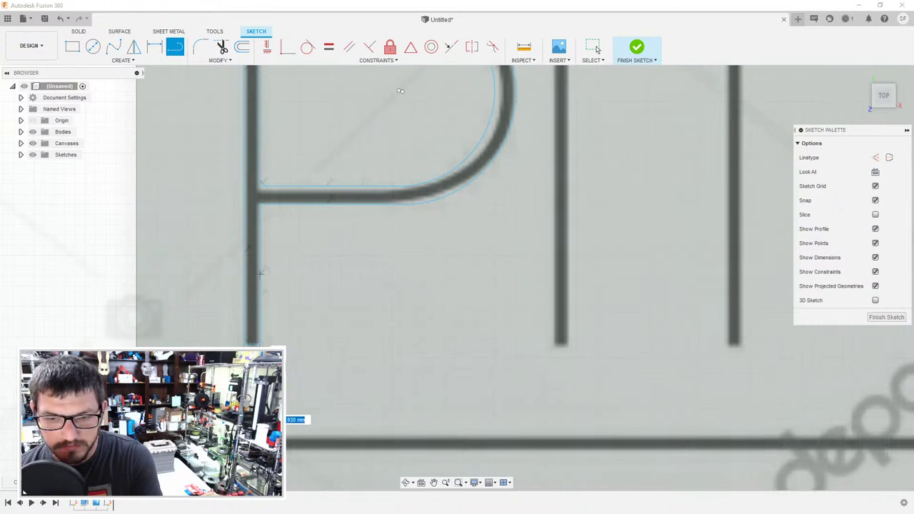
scroll(279, 400, up, 5)
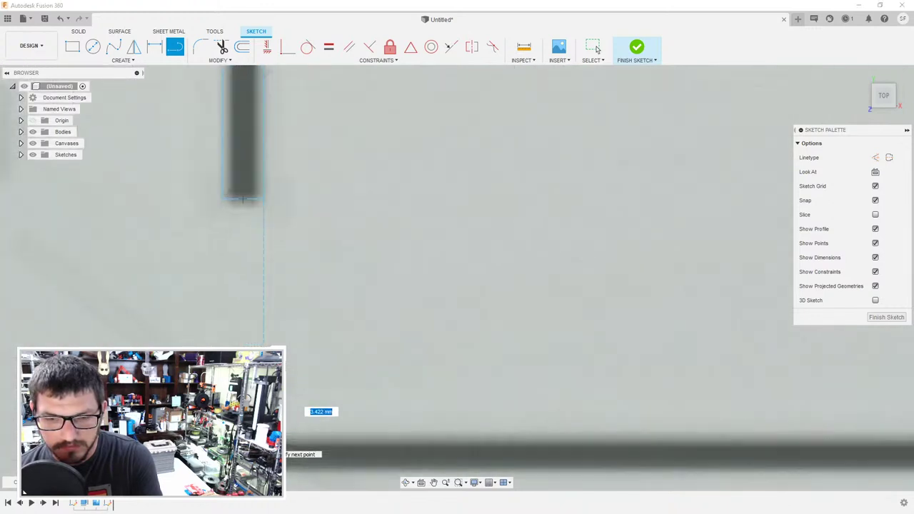
click(264, 439)
scroll(295, 415, down, 10)
middle_drag(848, 419, 269, 330)
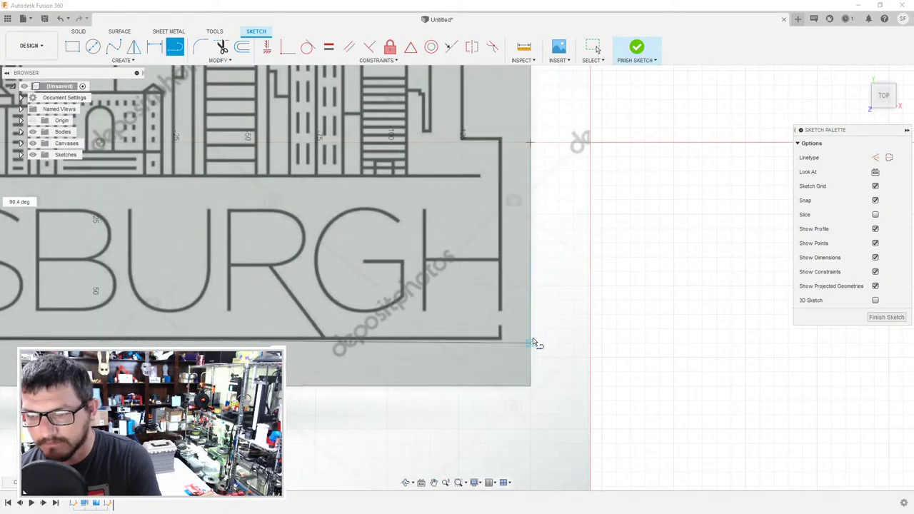
scroll(533, 340, up, 3)
scroll(478, 336, up, 5)
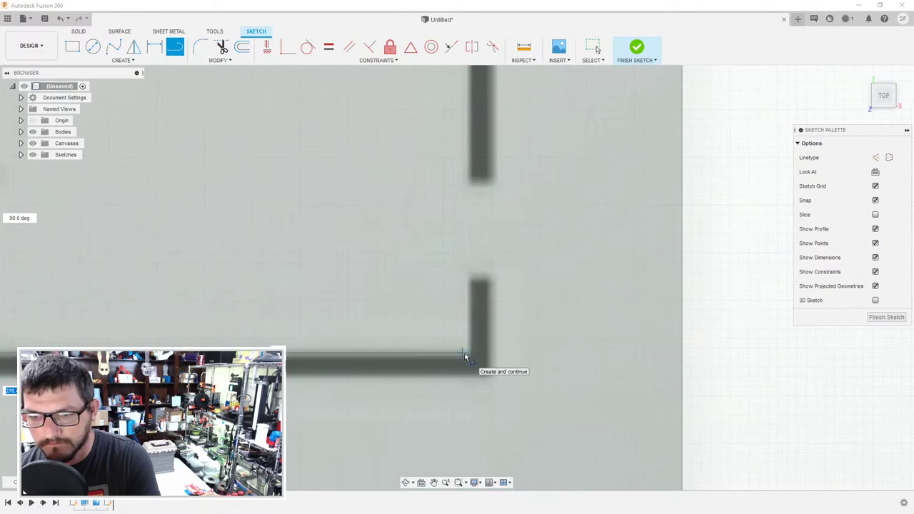
click(464, 355)
- Follow the sketched upper edge of the bottom border back to the P and inspect it against the canvas
scroll(461, 361, down, 3)
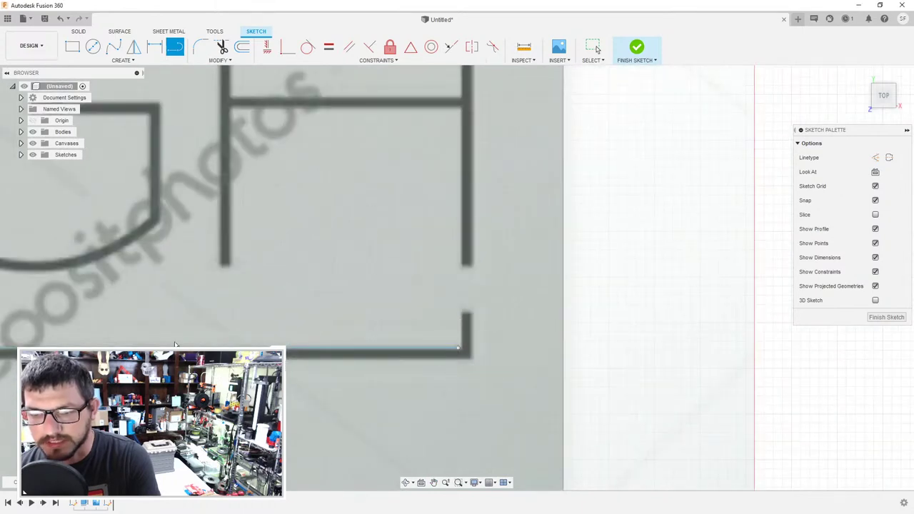
middle_drag(176, 346, 703, 326)
middle_drag(253, 343, 757, 323)
middle_drag(307, 355, 826, 398)
middle_drag(252, 331, 624, 310)
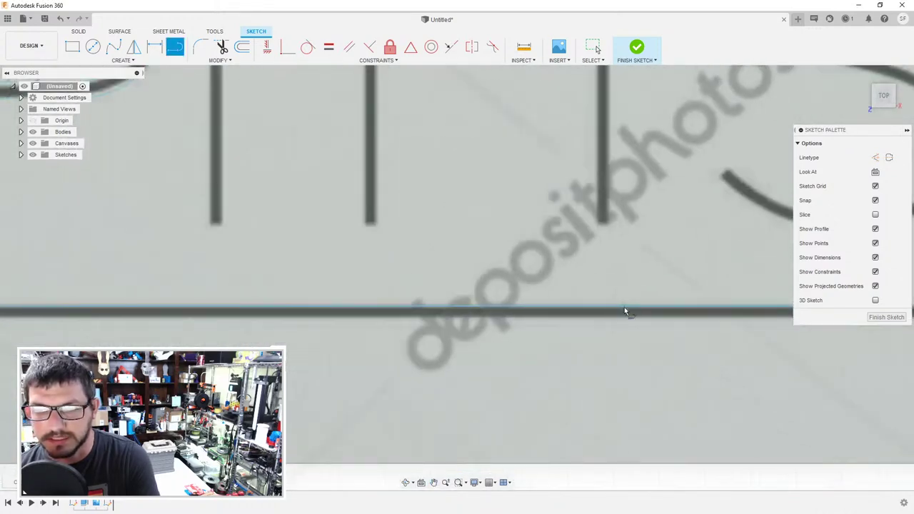
scroll(378, 296, down, 2)
middle_drag(299, 291, 526, 277)
scroll(323, 338, down, 2)
scroll(524, 307, down, 3)
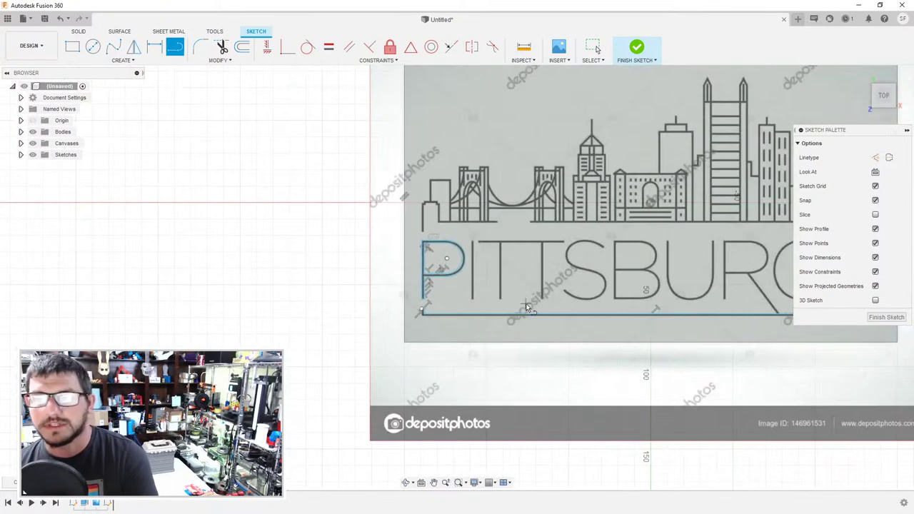
- Examine the traced P and the bottom border's upper edge against the full skyline canvas
scroll(526, 307, down, 2)
middle_drag(678, 335, 520, 348)
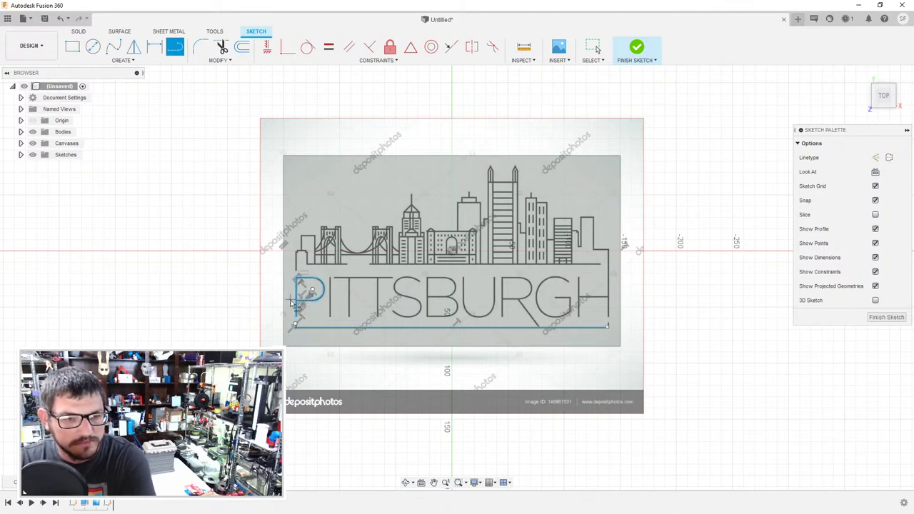
scroll(291, 304, up, 4)
middle_drag(341, 398, 371, 199)
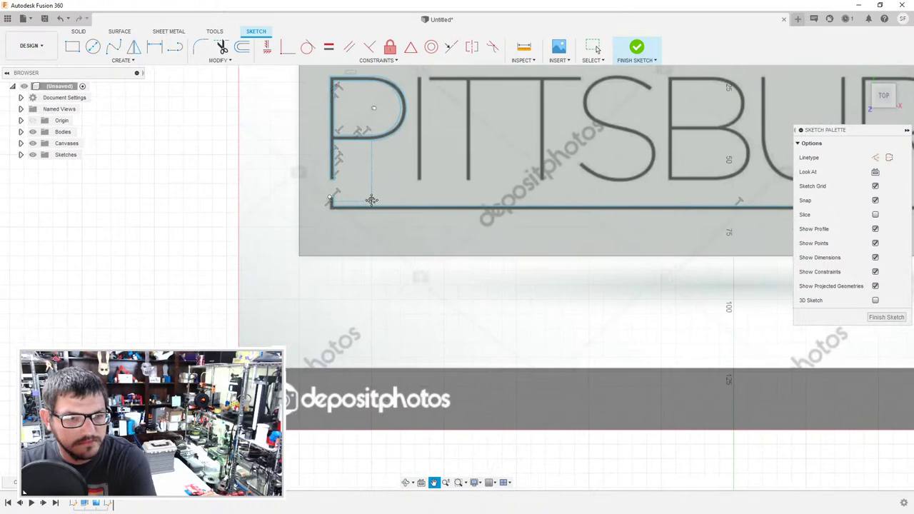
scroll(371, 200, down, 3)
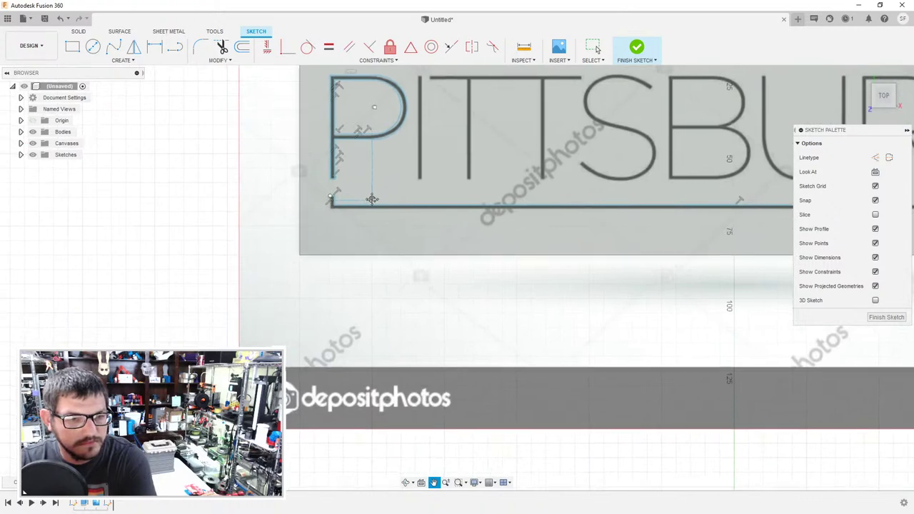
key(o)
scroll(400, 198, down, 5)
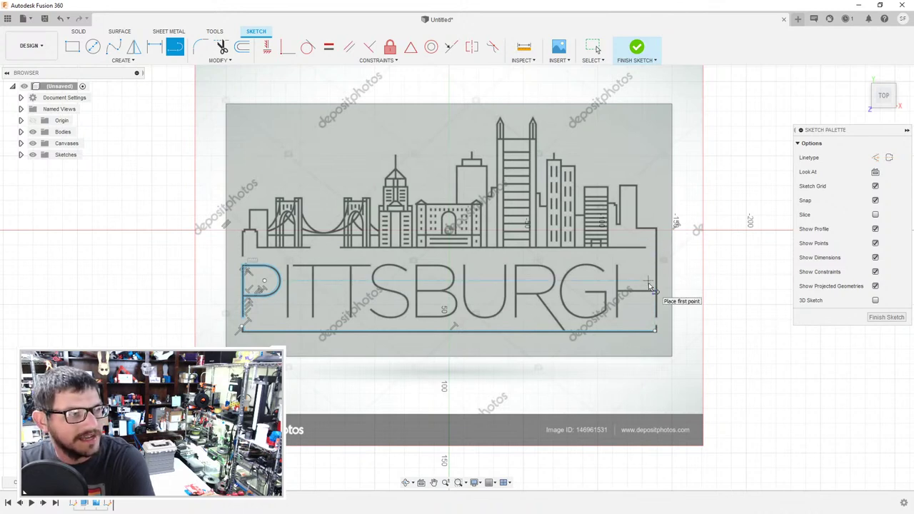
middle_drag(403, 331, 656, 311)
scroll(528, 327, down, 4)
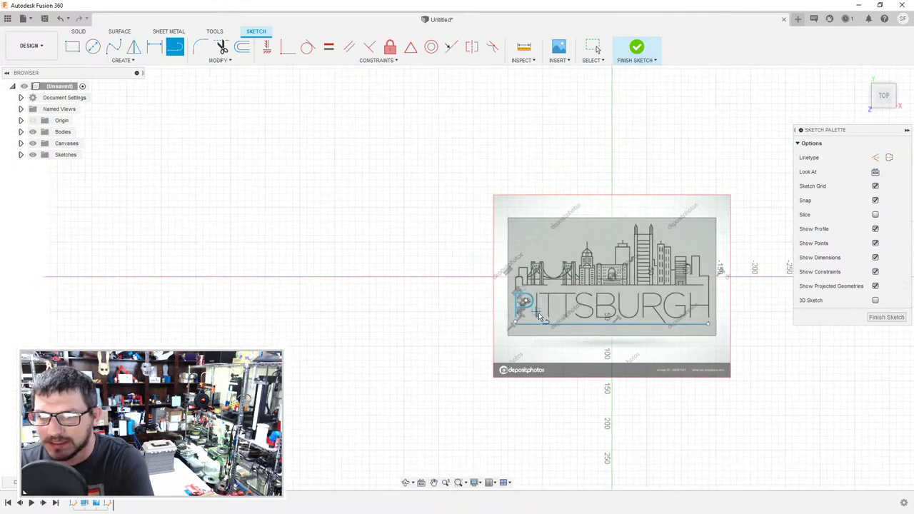
- Dimension the top edge of the bottom border's left tick to 1.6 mm
scroll(527, 311, up, 7)
scroll(509, 309, up, 10)
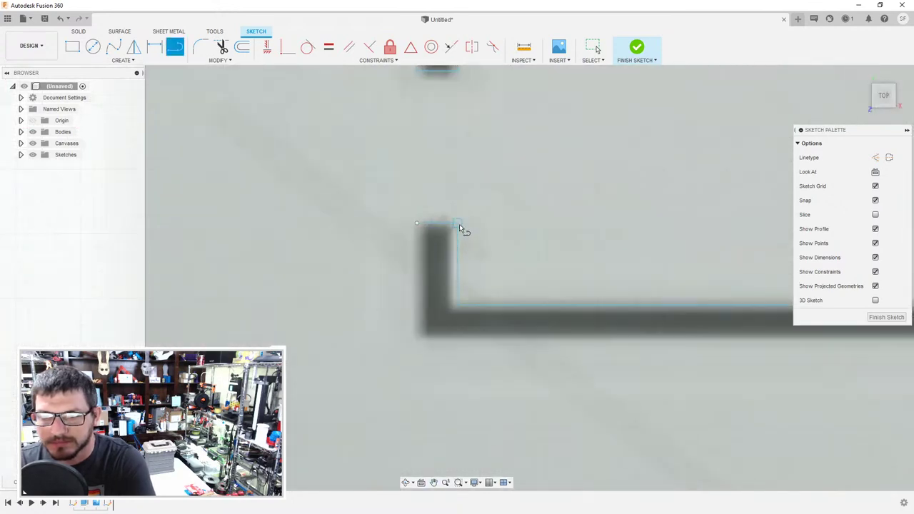
click(433, 224)
click(439, 192)
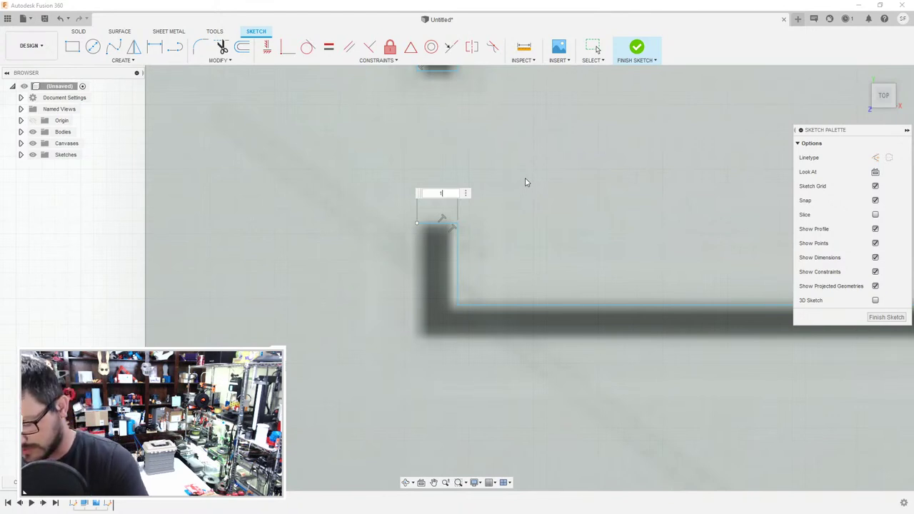
text(1.6)
key(Return)
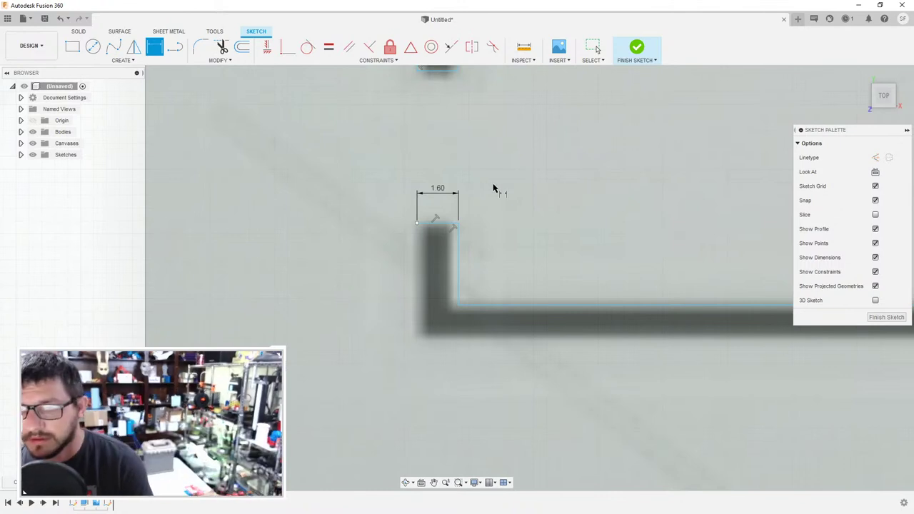
- Sketch the left tick's outer edge about 4.4 mm down, then the bottom border's lower edge across to the right tick's outer corner
key(l)
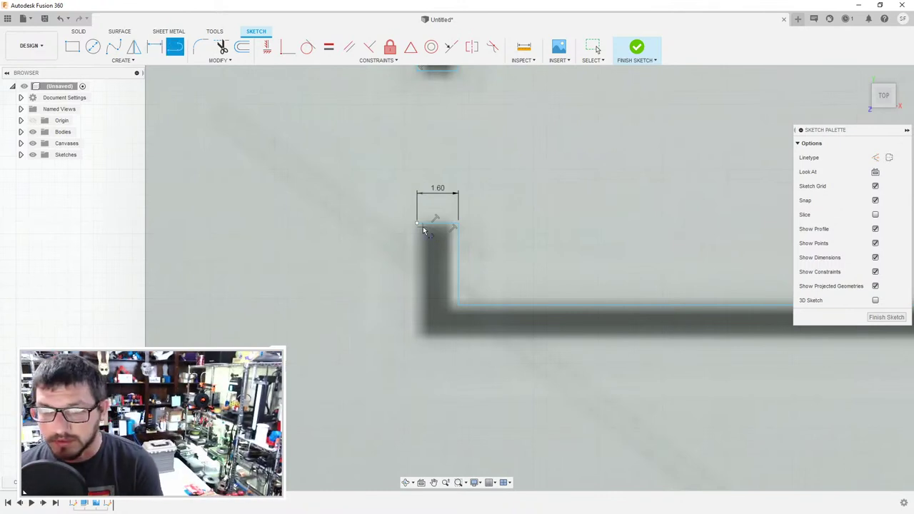
click(418, 224)
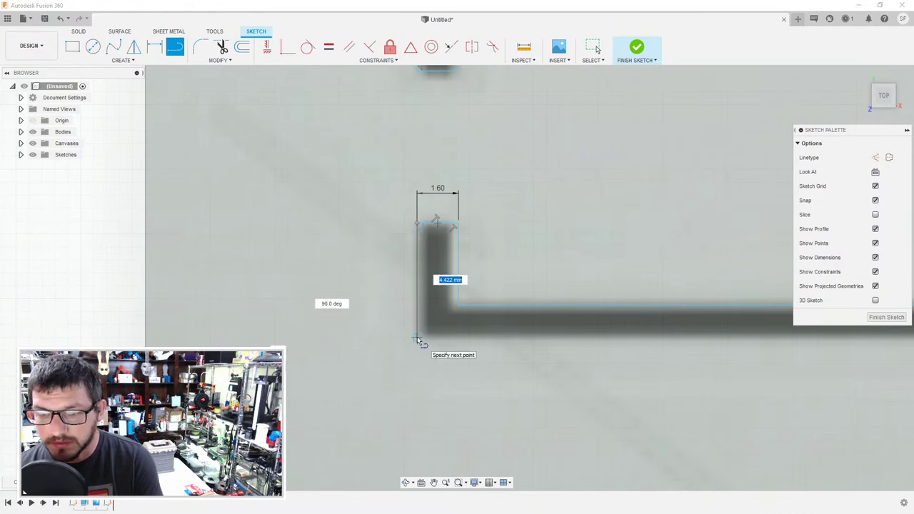
click(416, 340)
scroll(457, 347, down, 5)
middle_drag(570, 330, 221, 316)
middle_drag(814, 357, 246, 341)
middle_drag(685, 339, 373, 325)
middle_drag(867, 328, 225, 338)
scroll(417, 309, up, 5)
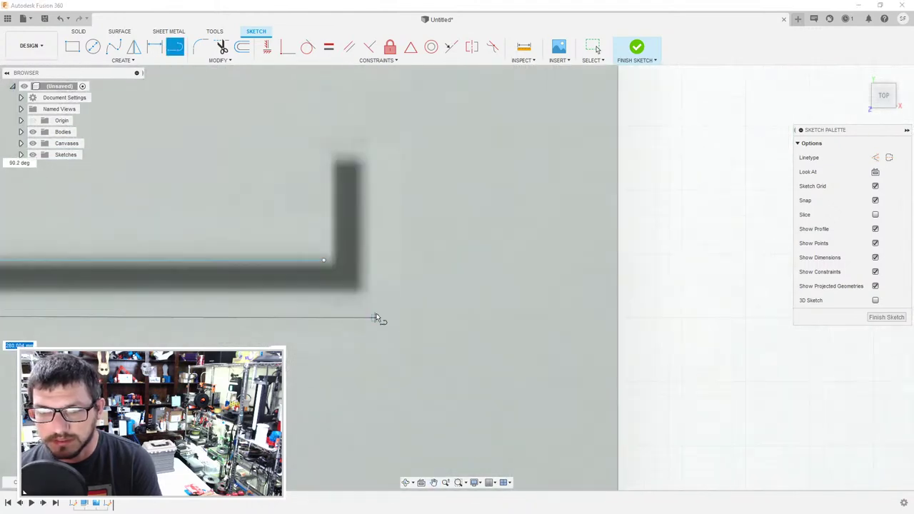
click(348, 278)
scroll(353, 281, down, 2)
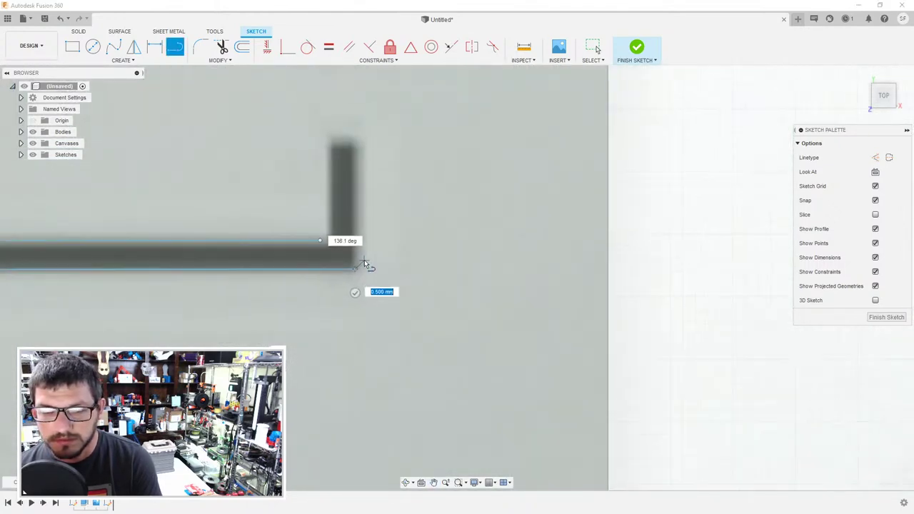
key(Escape)
- Sketch the right tick's inner edge about 3.7 mm up from the border's upper edge, then its top edge 1.6 mm outward
middle_drag(381, 222, 410, 346)
key(l)
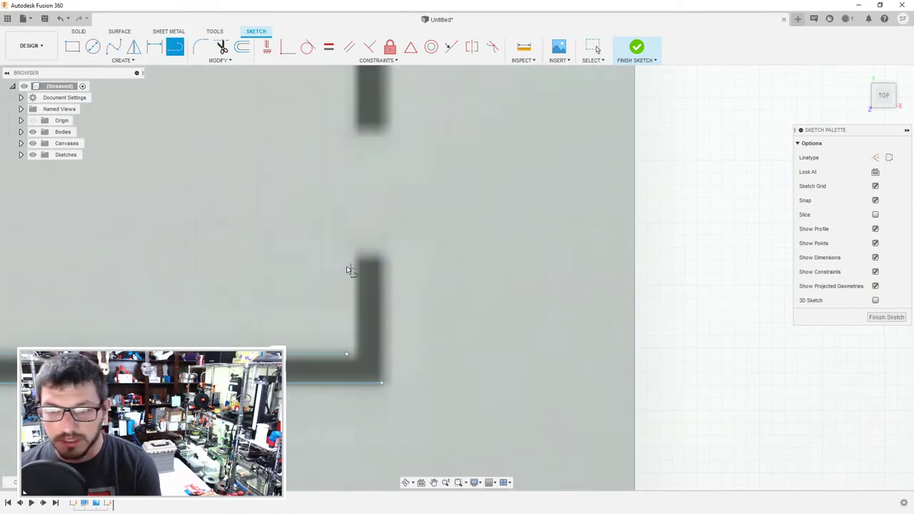
click(346, 352)
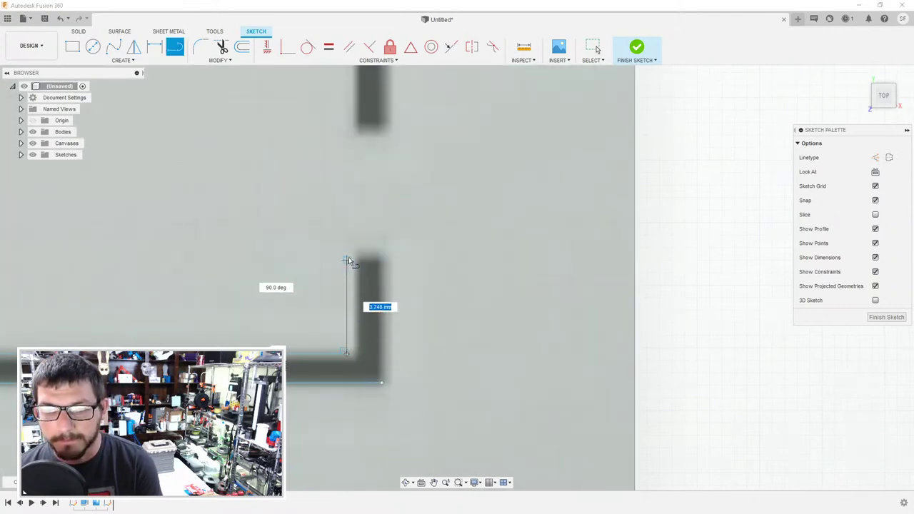
click(347, 261)
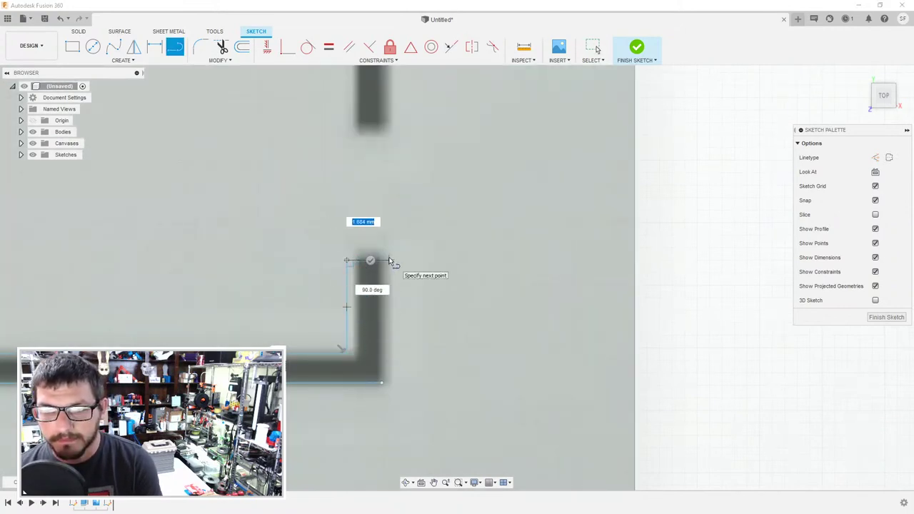
text(1.6)
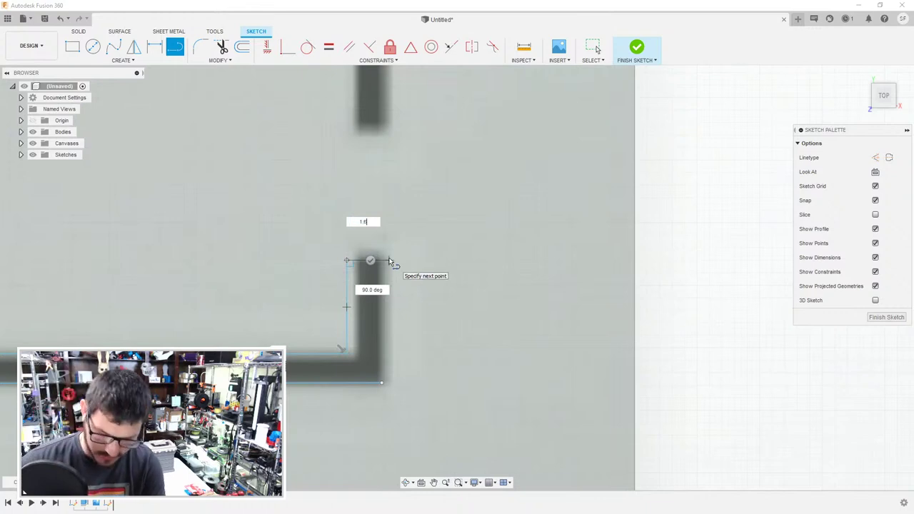
key(Return)
key(Escape)
- Try to close the right tick with a line from its top outer corner to the end of the border's lower edge
key(l)
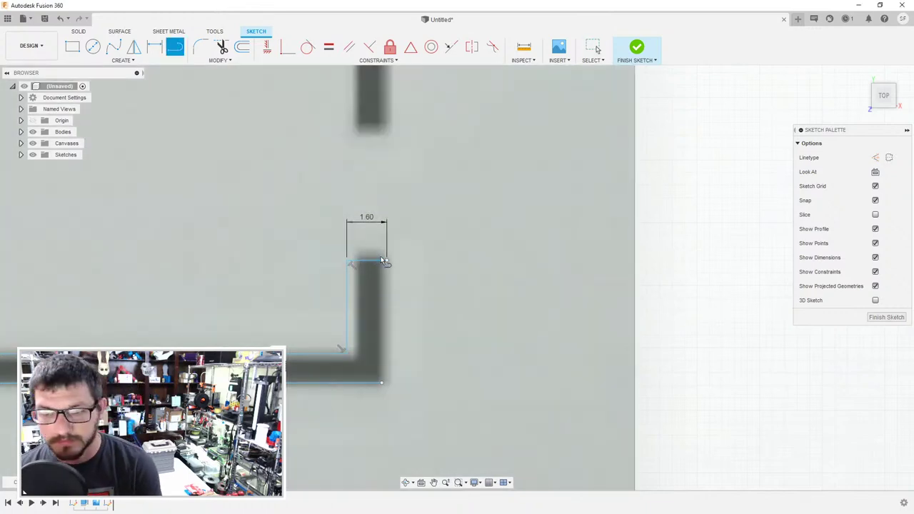
click(384, 382)
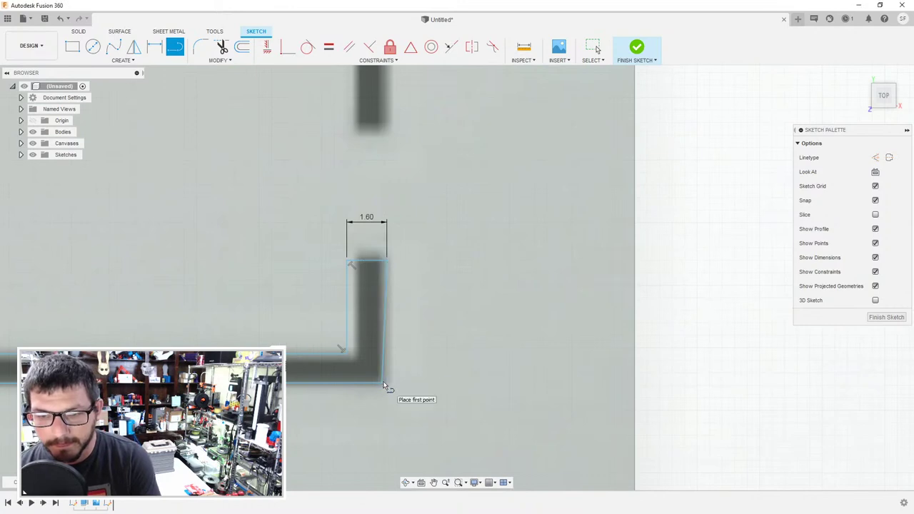
key(Escape)
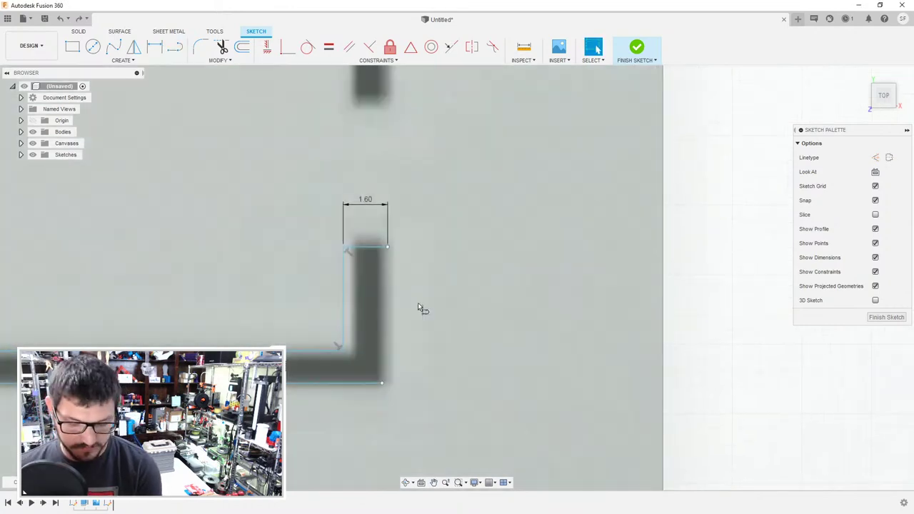
- Sketch the right tick's outer edge vertically about 4.9 mm down and join it to the end of the border's lower edge
key(l)
click(386, 249)
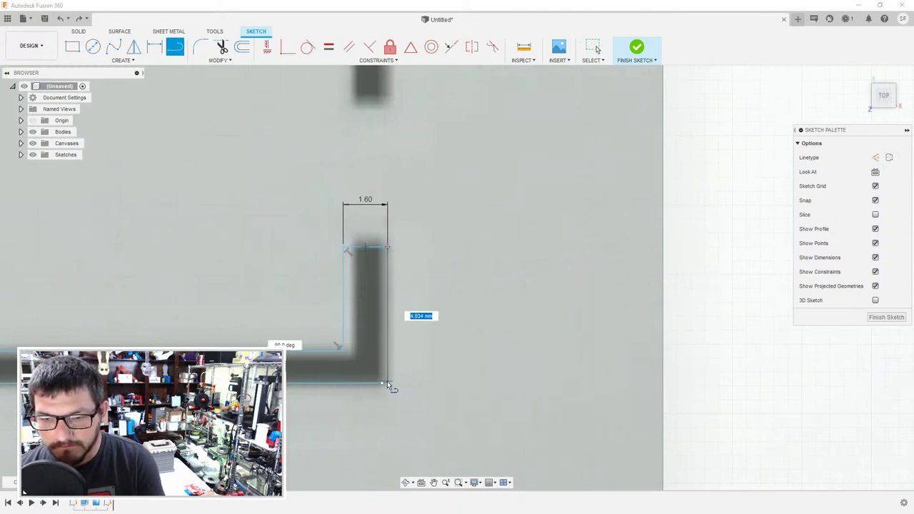
scroll(386, 386, up, 4)
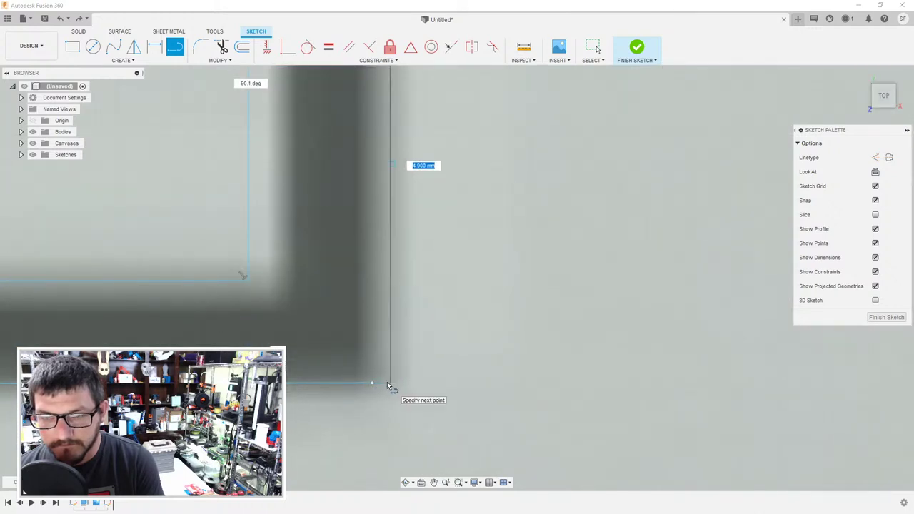
click(391, 385)
click(369, 382)
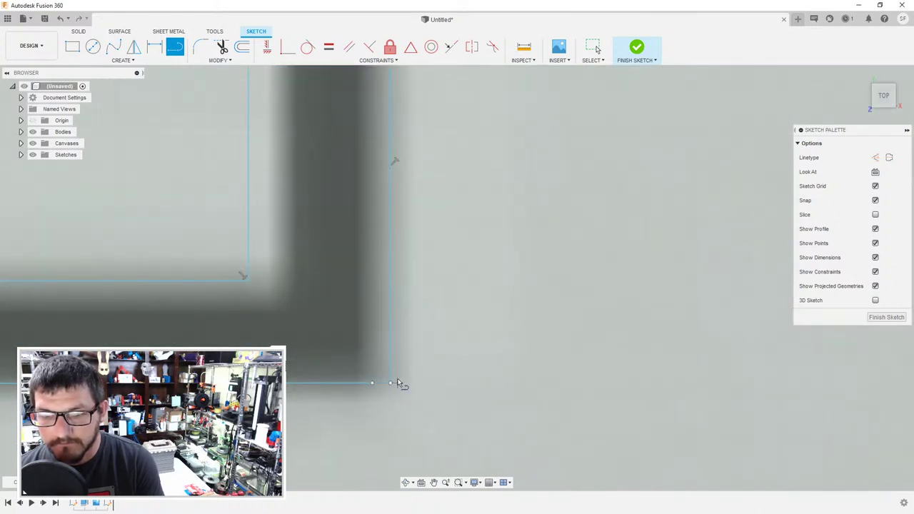
key(Escape)
- Try to dimension the right tick between its inner and outer side edges
scroll(372, 363, down, 5)
scroll(297, 340, down, 1)
key(d)
click(326, 303)
click(363, 298)
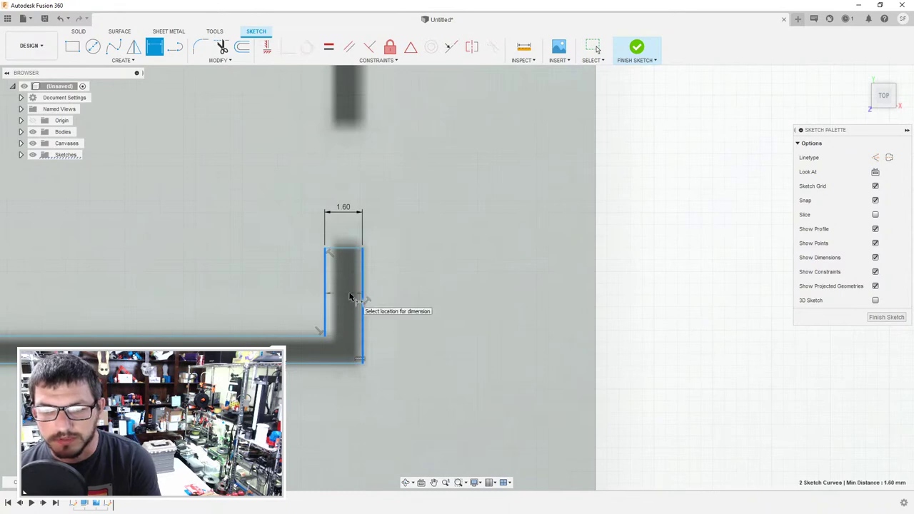
click(351, 300)
text(0.1)
key(Return)
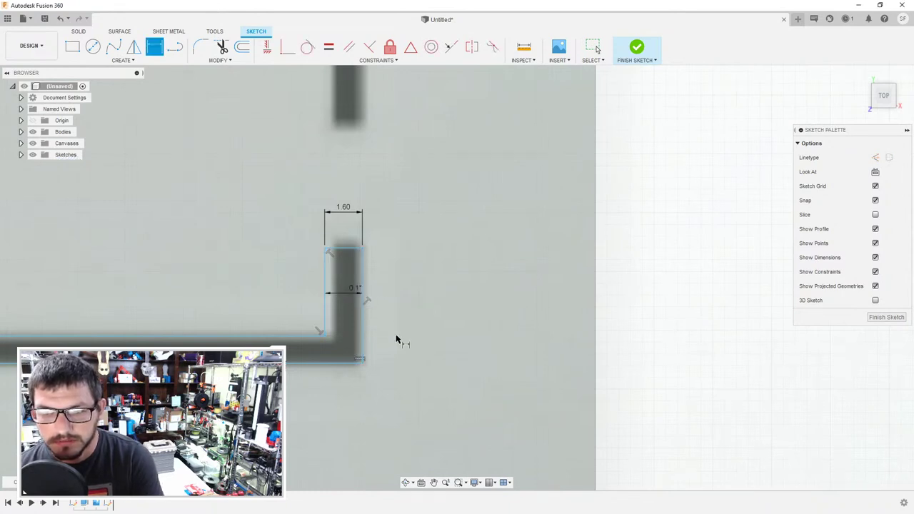
key(Escape)
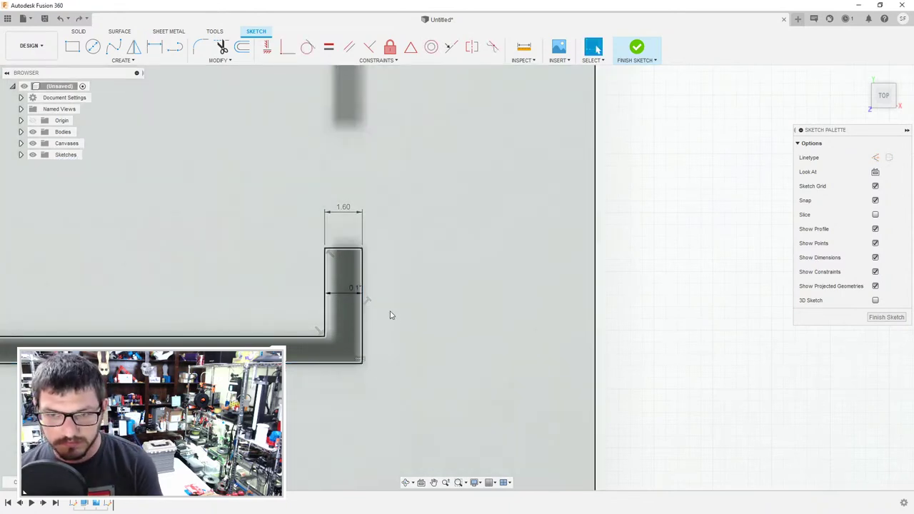
- Try to dimension the bottom border between its upper and lower edges
middle_drag(390, 315, 512, 287)
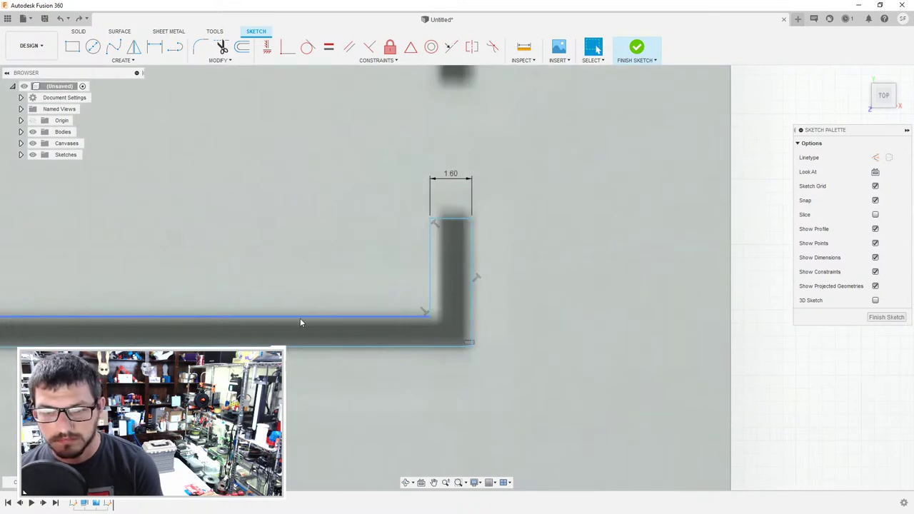
click(300, 318)
shift+click(304, 336)
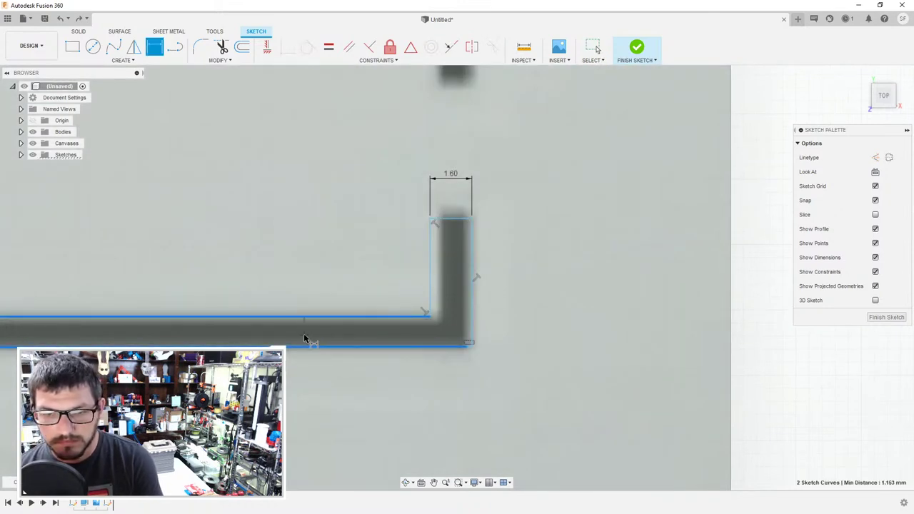
click(304, 337)
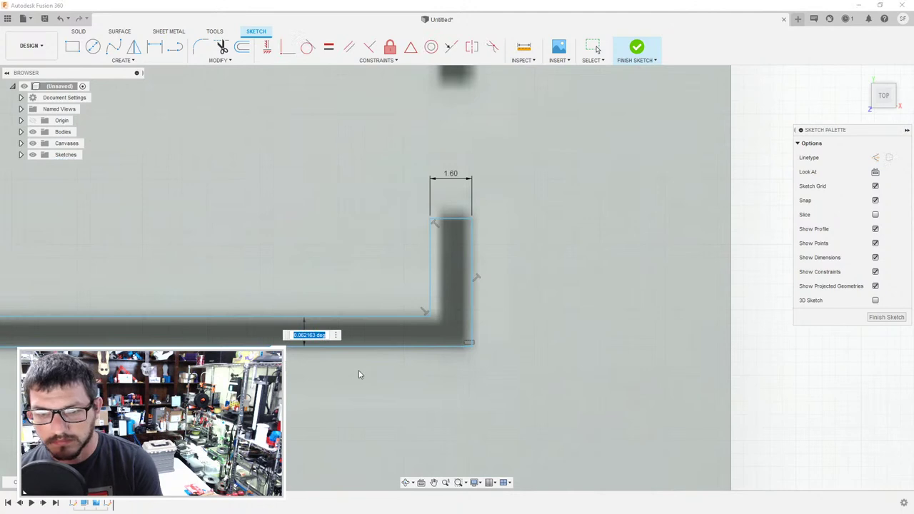
text(0)
key(Return)
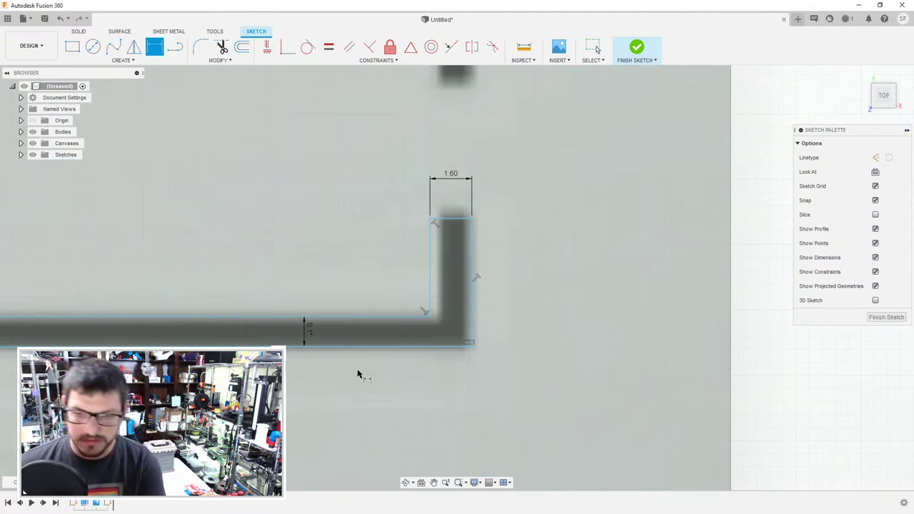
key(Escape)
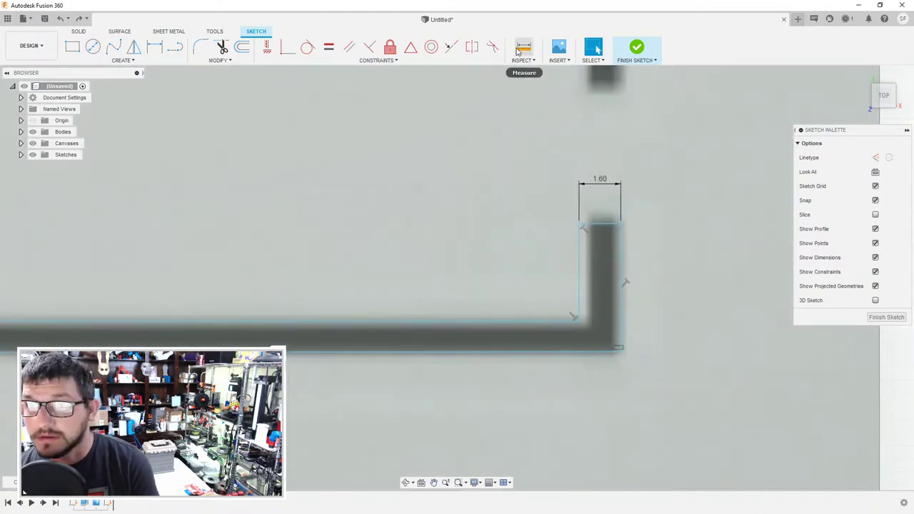
- Measure the distance between the bottom border's upper and lower edges
click(523, 46)
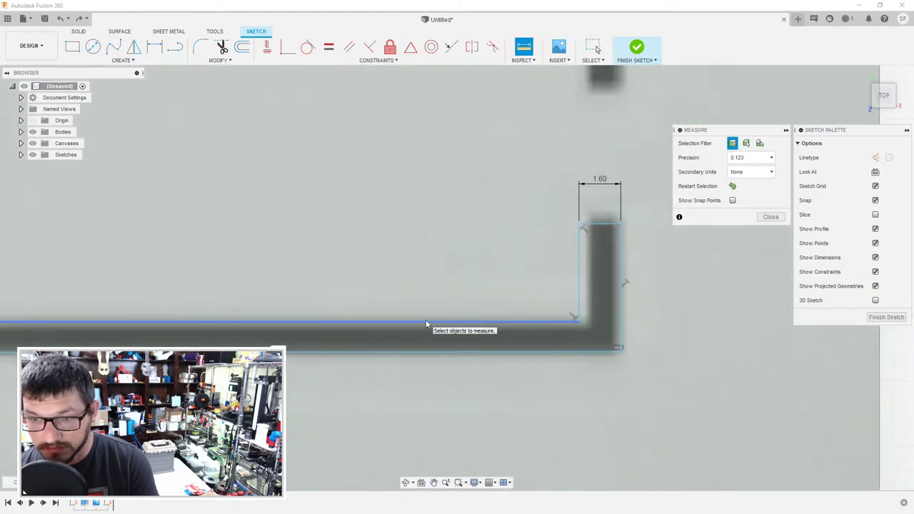
click(427, 322)
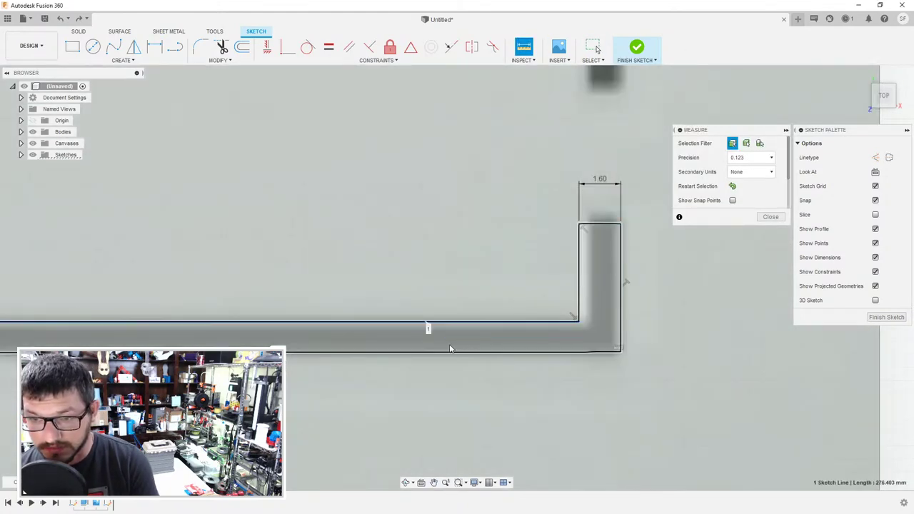
click(444, 350)
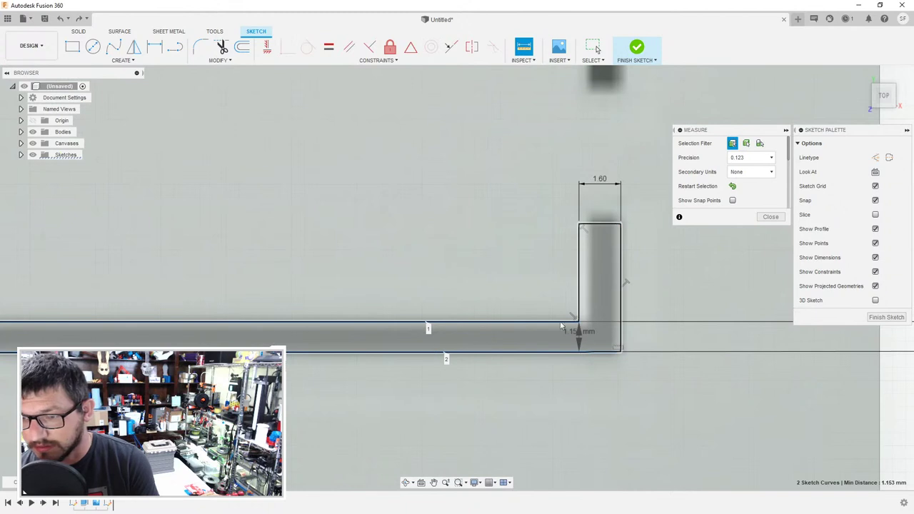
click(770, 216)
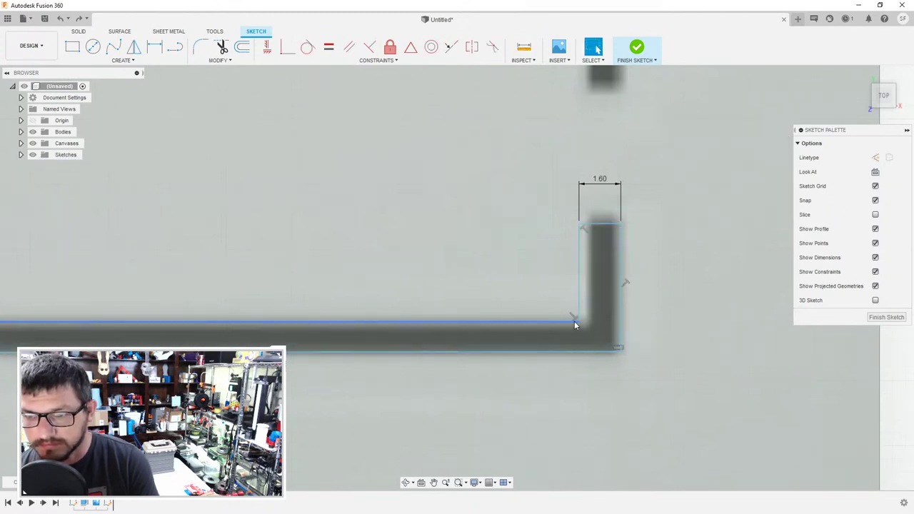
key(d)
click(412, 325)
click(415, 352)
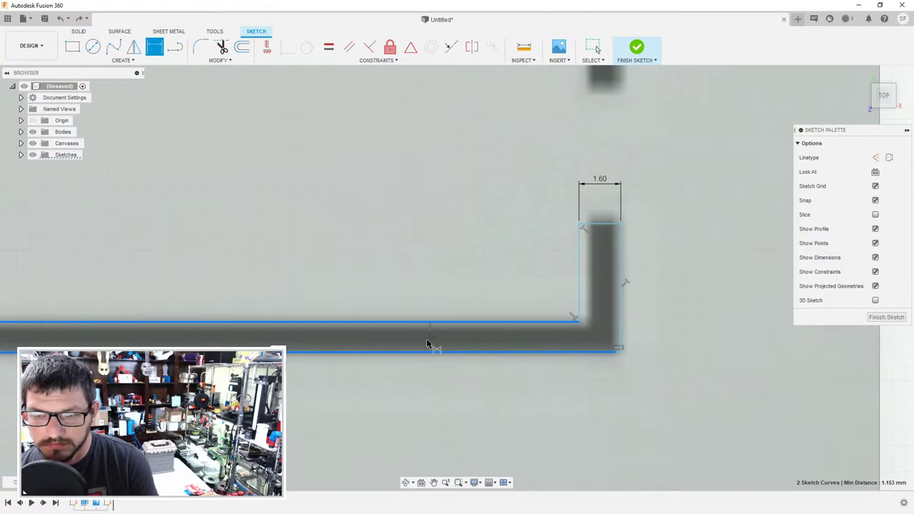
scroll(419, 336, down, 6)
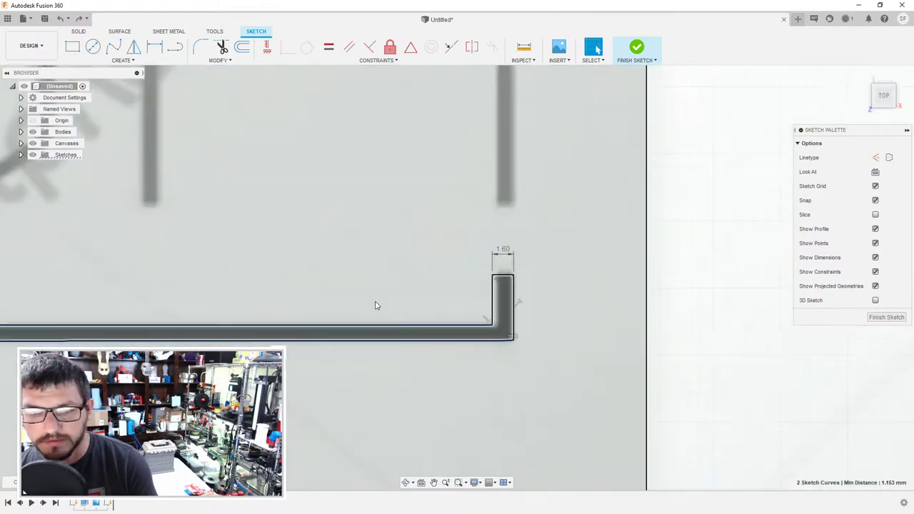
scroll(306, 283, down, 6)
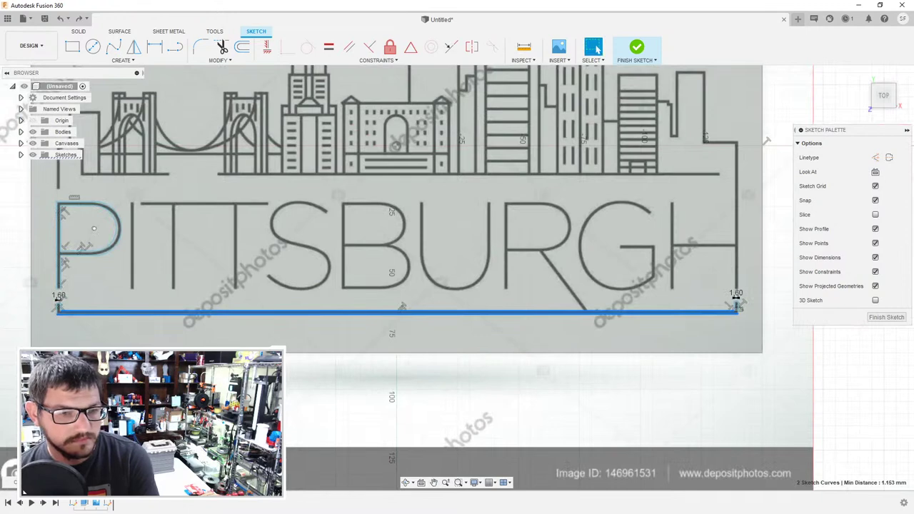
middle_drag(176, 370, 351, 364)
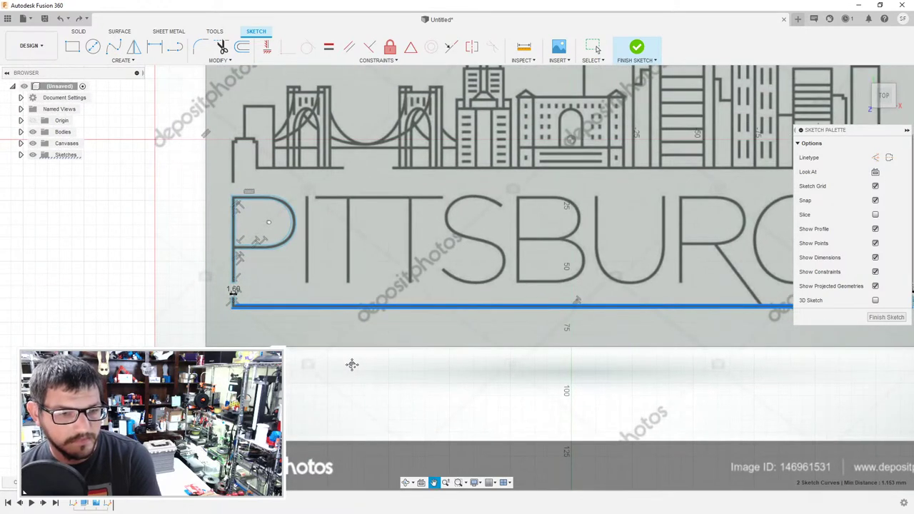
scroll(351, 360, down, 2)
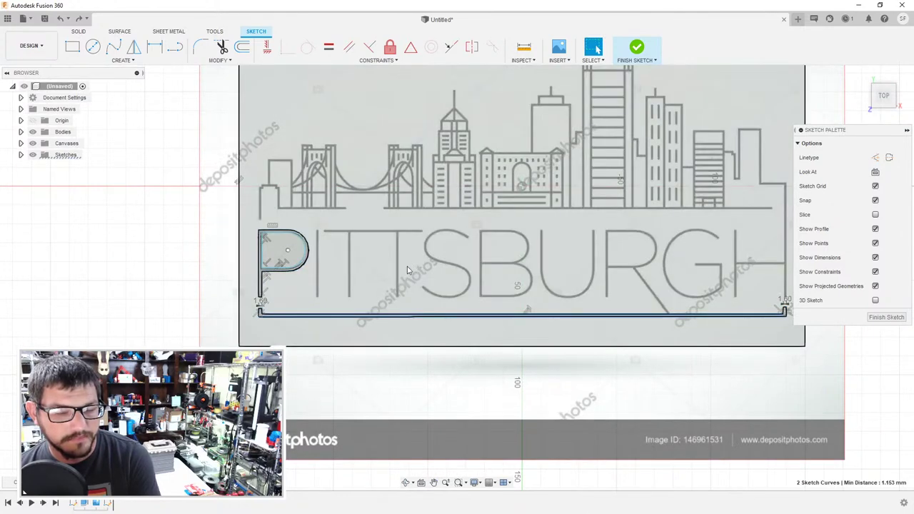
middle_drag(420, 237, 382, 331)
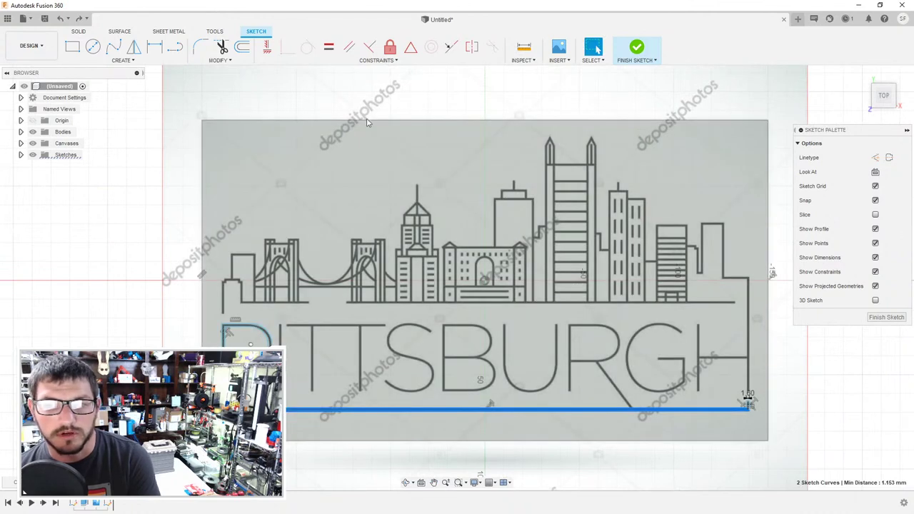
click(439, 294)
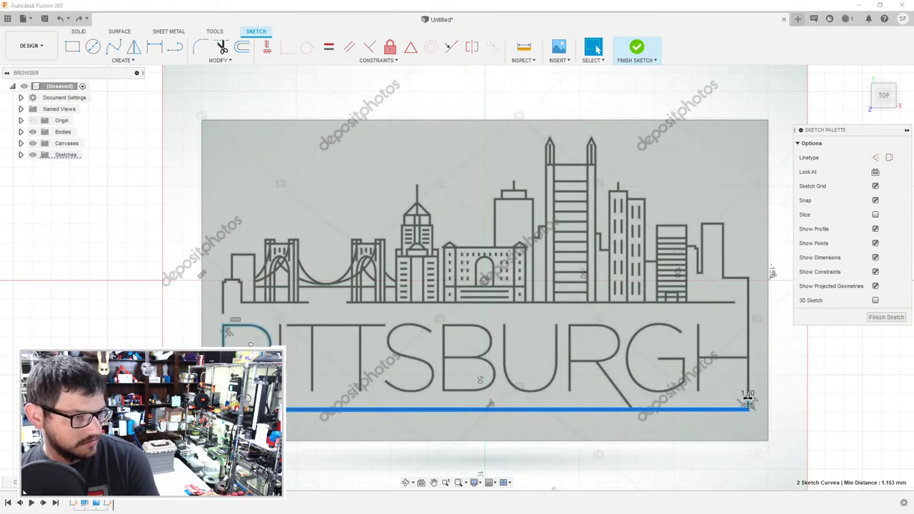
- Switch to the Chrome browser, search the web for "jpg to svg" and open Convertio's JPG to SVG converter
drag(0, 22, 773, 18)
click(640, 43)
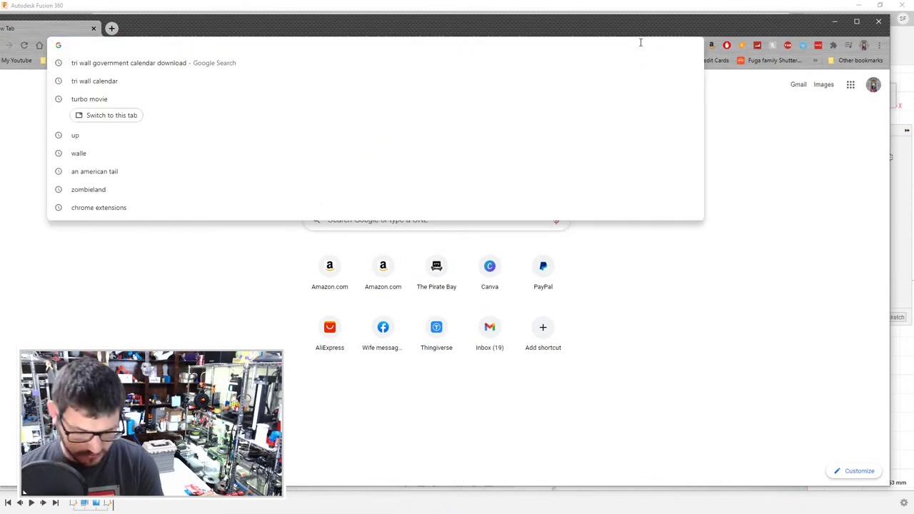
text(jpg to svg)
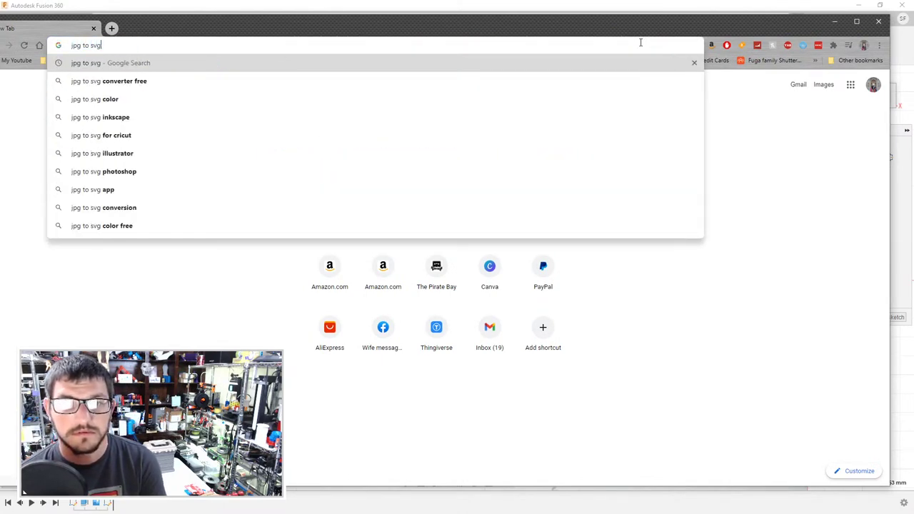
key(Return)
key(super+Up)
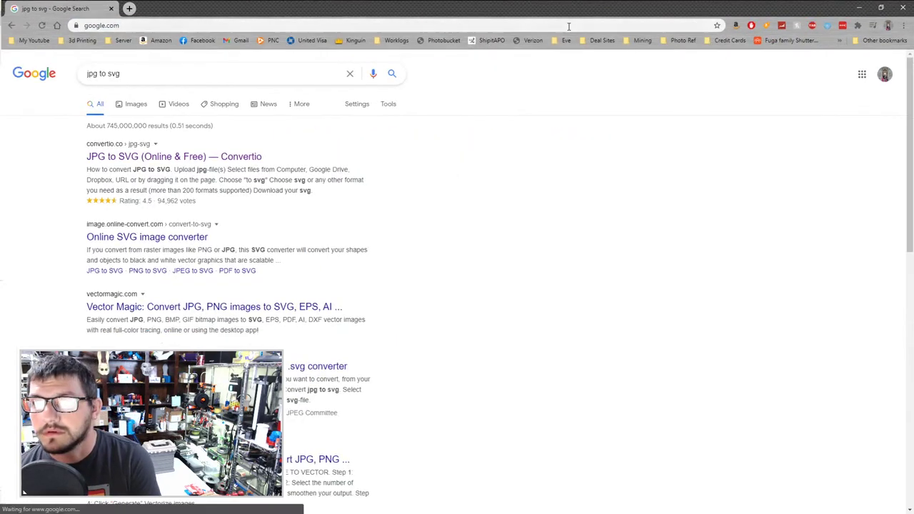
click(118, 156)
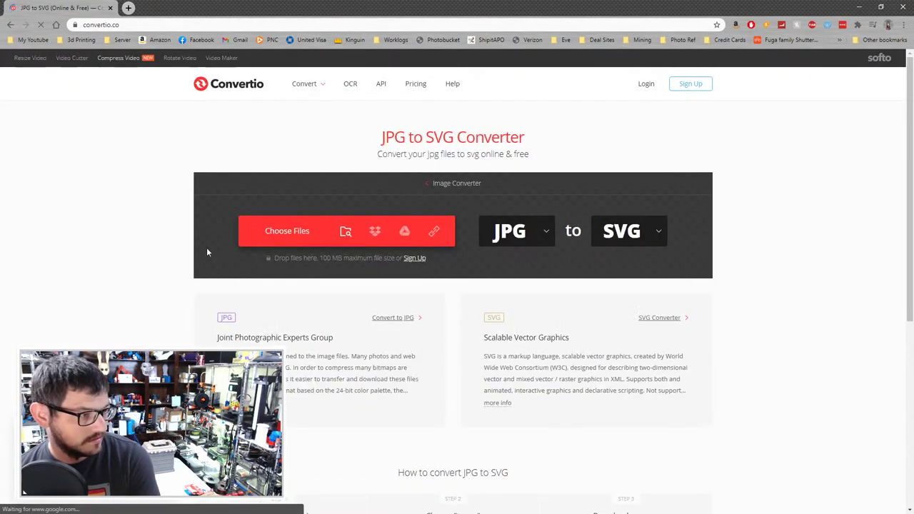
- Upload the depositphotos city skyline JPG to Convertio and convert it to SVG
click(307, 244)
drag(194, 14, 0, 15)
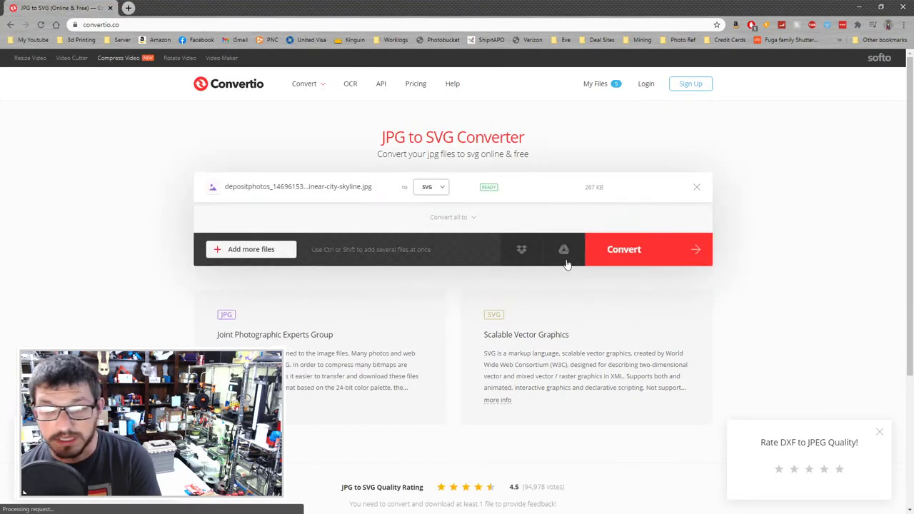
click(632, 249)
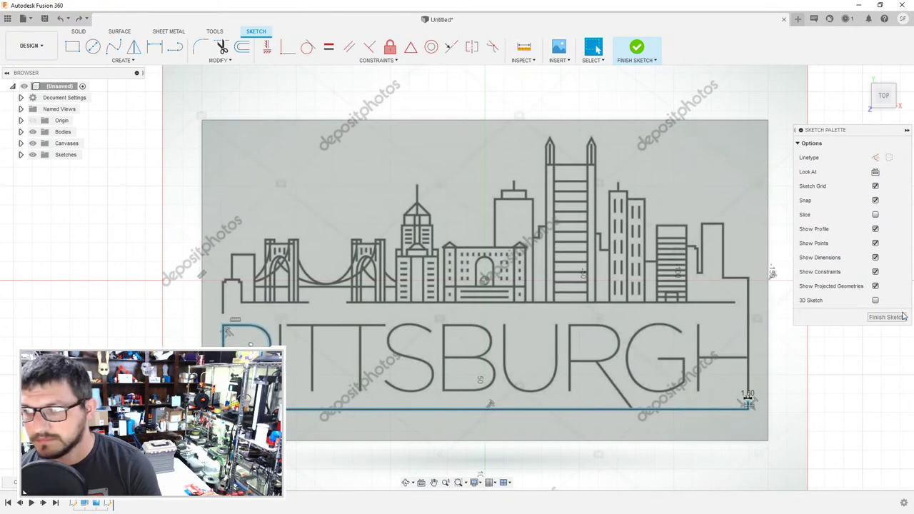
click(905, 316)
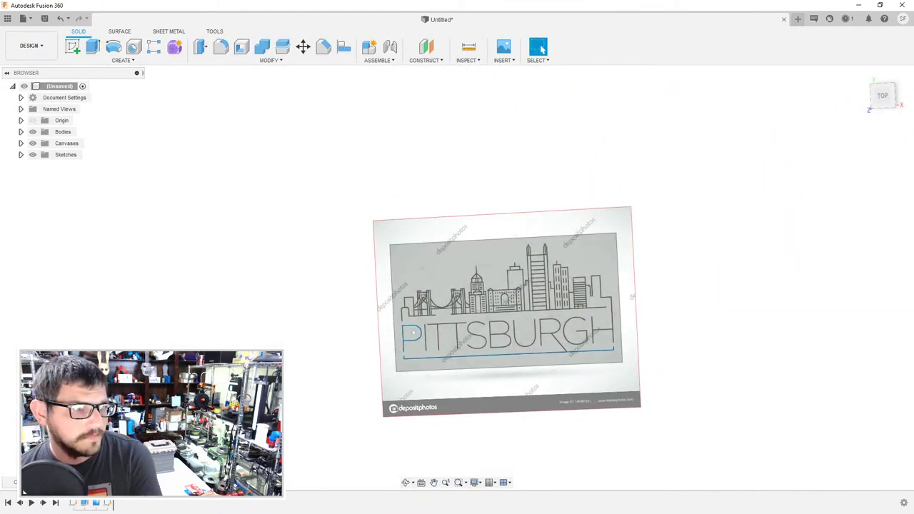
click(504, 57)
click(519, 117)
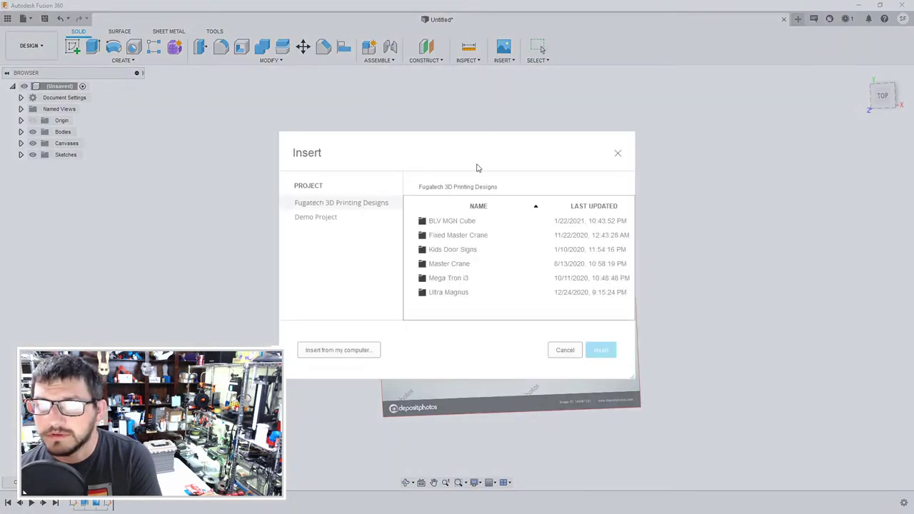
click(357, 350)
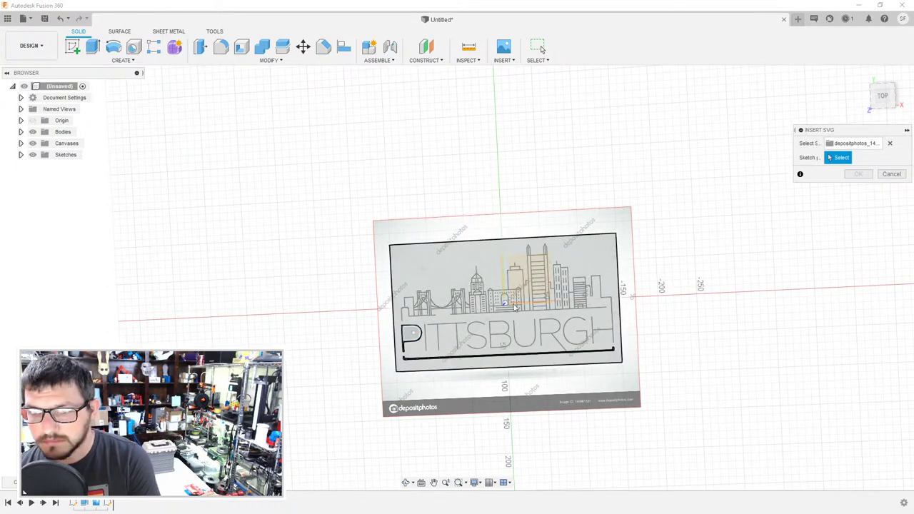
scroll(486, 312, down, 2)
scroll(450, 276, up, 2)
click(450, 276)
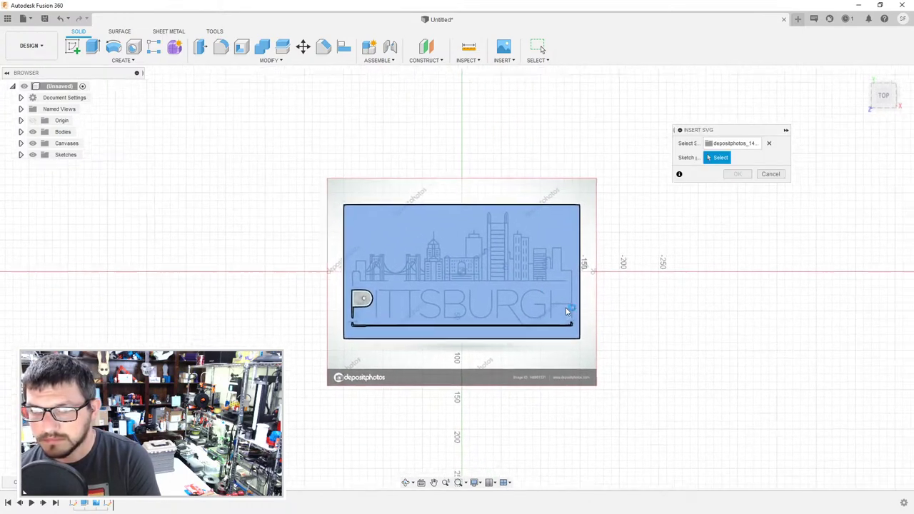
scroll(421, 231, up, 1)
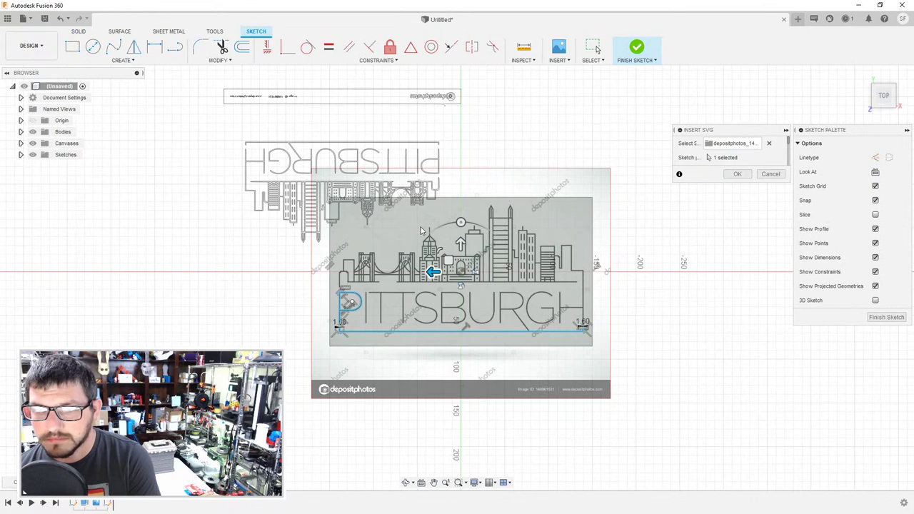
scroll(421, 230, up, 2)
key(Escape)
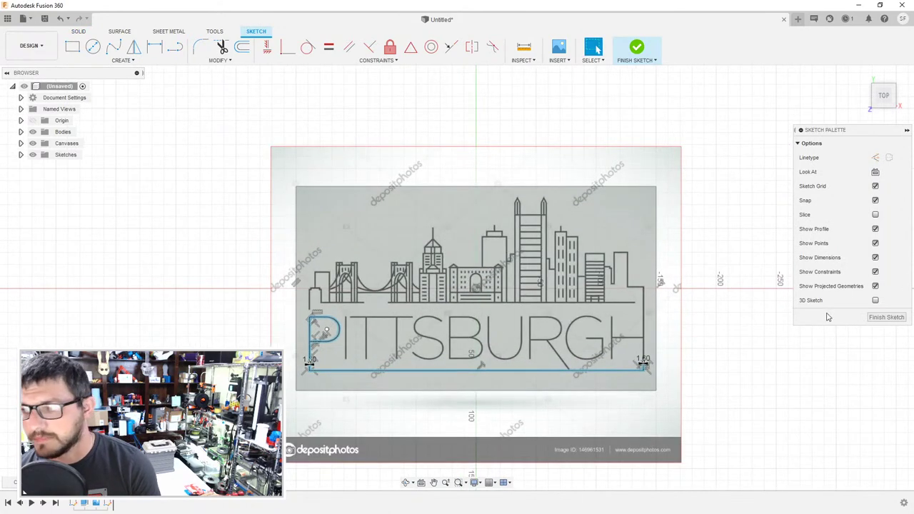
- Finish the sketch and delete the hand-traced sketch and the skyline canvas, keeping only the plain plate
click(884, 321)
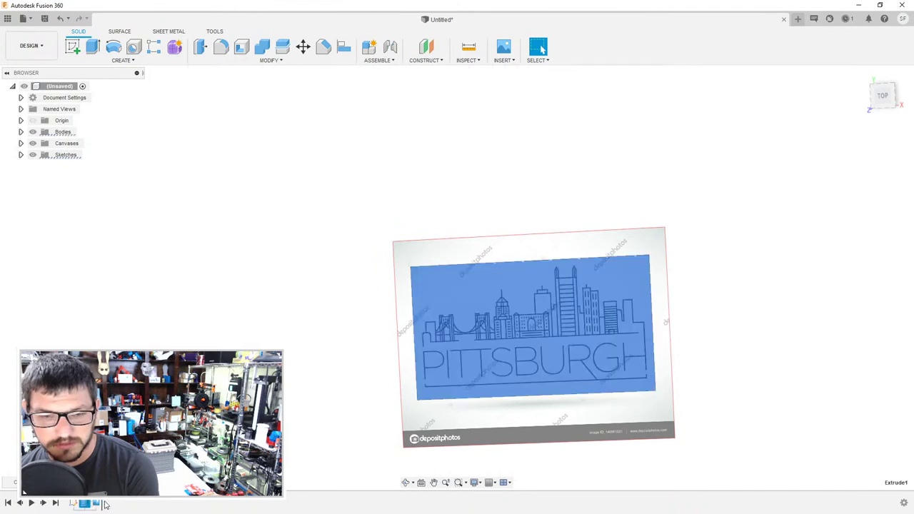
click(100, 504)
key(Delete)
- Insert the converted skyline SVG on the plate's top face, turned upright and readable, enlarged and positioned so the artwork fits within the plate
click(545, 340)
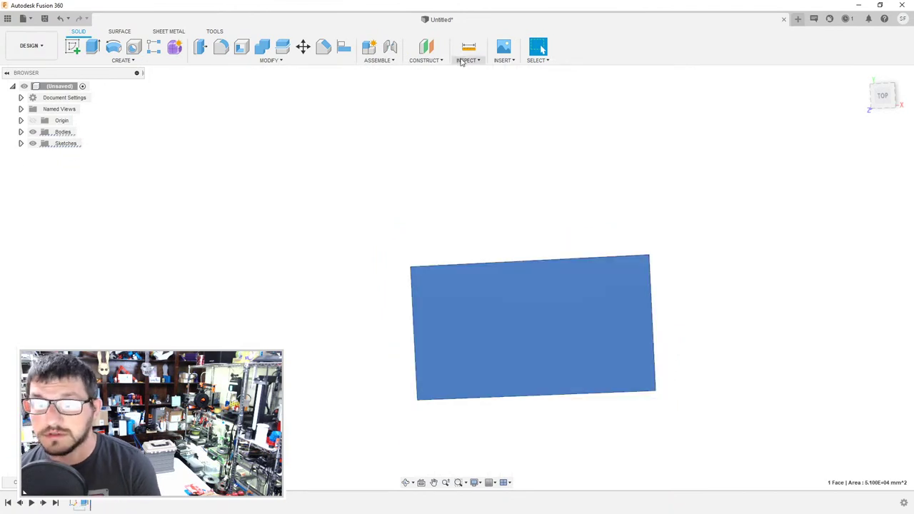
click(504, 57)
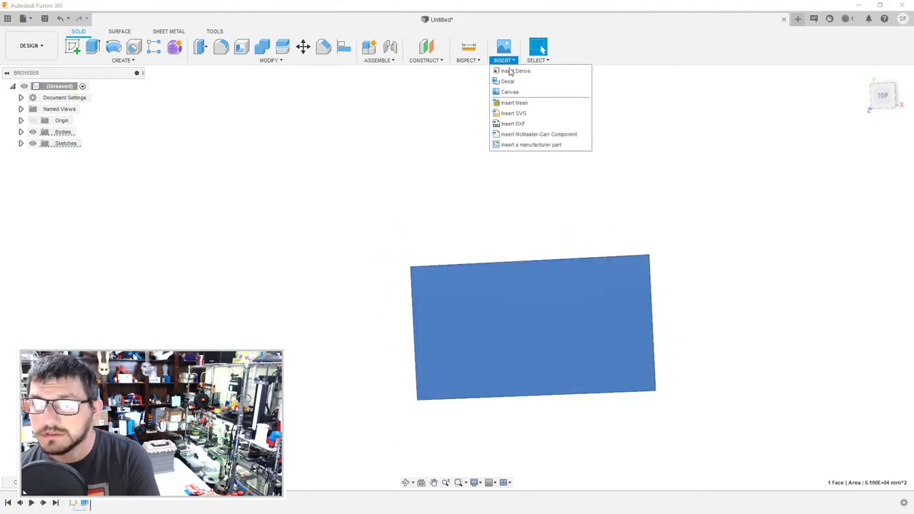
click(516, 116)
click(354, 349)
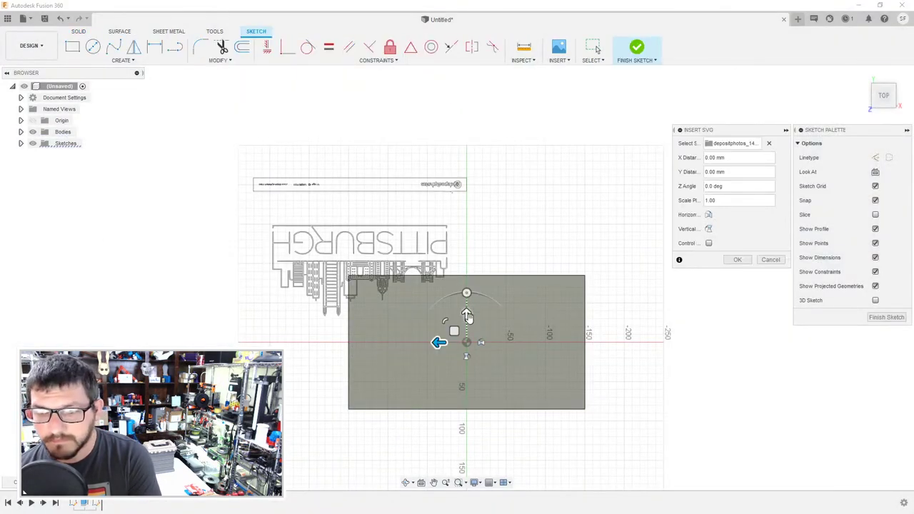
drag(465, 291, 346, 269)
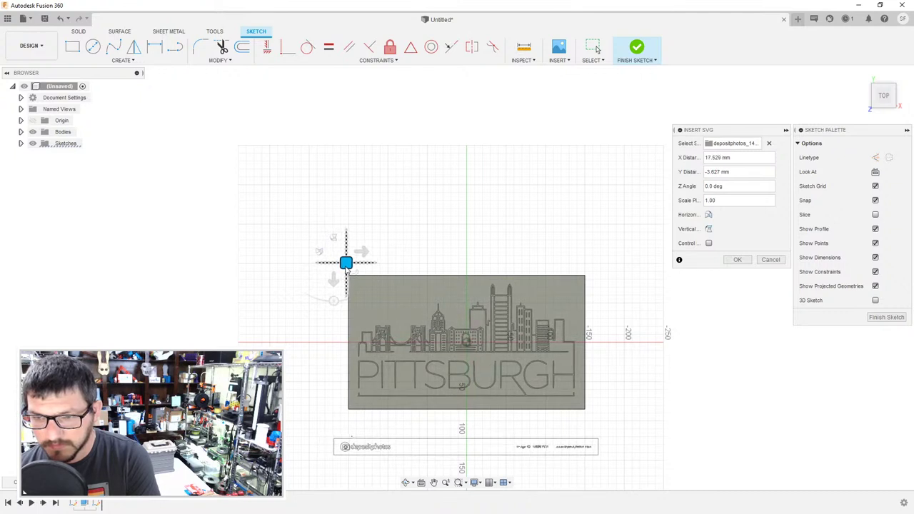
click(738, 260)
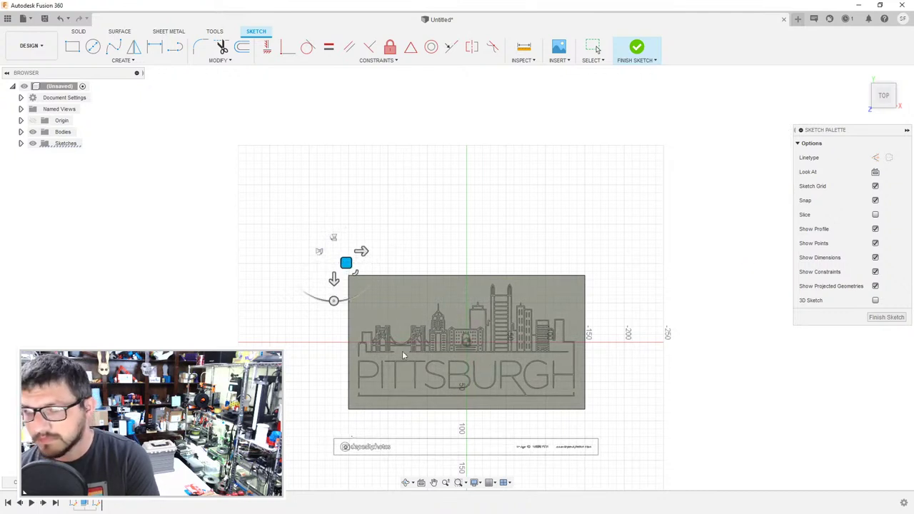
- Delete the imported depositphotos banner below the plate, including its frame, logo, image ID and web address outlines
scroll(498, 366, down, 3)
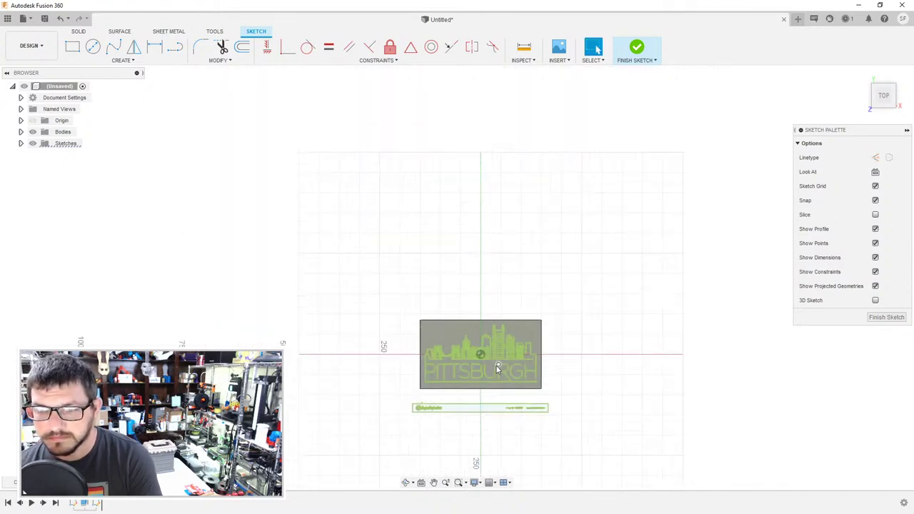
scroll(458, 327, up, 7)
mouse_move(482, 250)
middle_down()
mouse_move(522, 171)
mouse_move(501, 85)
middle_up()
middle_drag(459, 357, 438, 251)
drag(398, 390, 264, 316)
key(Delete)
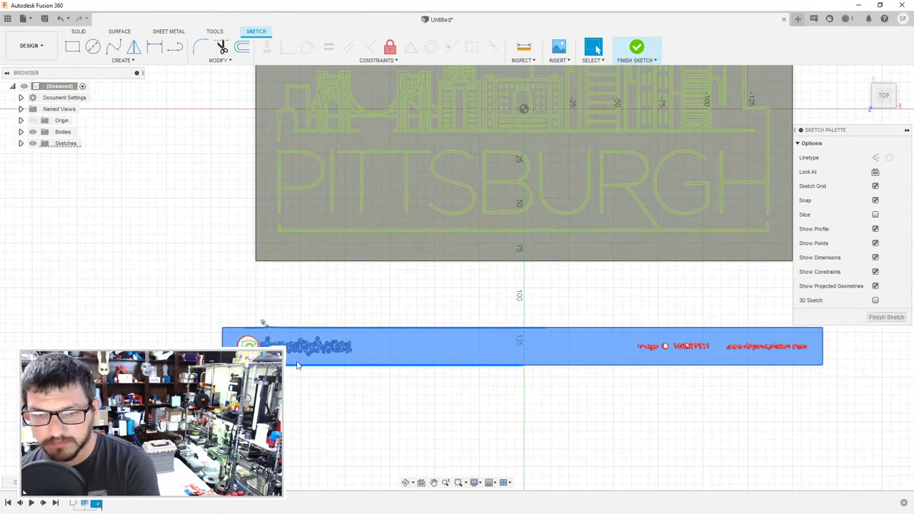
key(Delete)
mouse_move(294, 318)
mouse_down()
mouse_move(214, 342)
mouse_move(164, 343)
mouse_up()
middle_drag(408, 303, 362, 304)
mouse_move(742, 300)
mouse_down()
mouse_move(563, 392)
mouse_move(353, 400)
mouse_up()
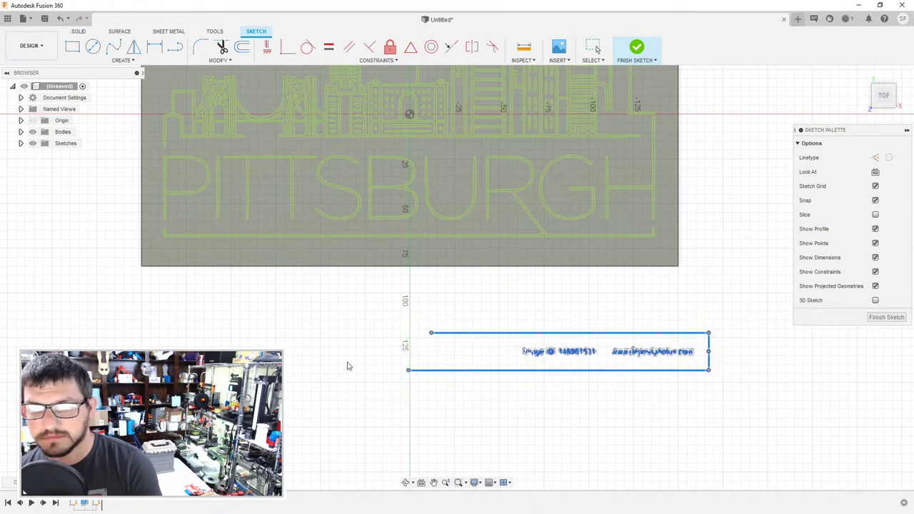
key(Delete)
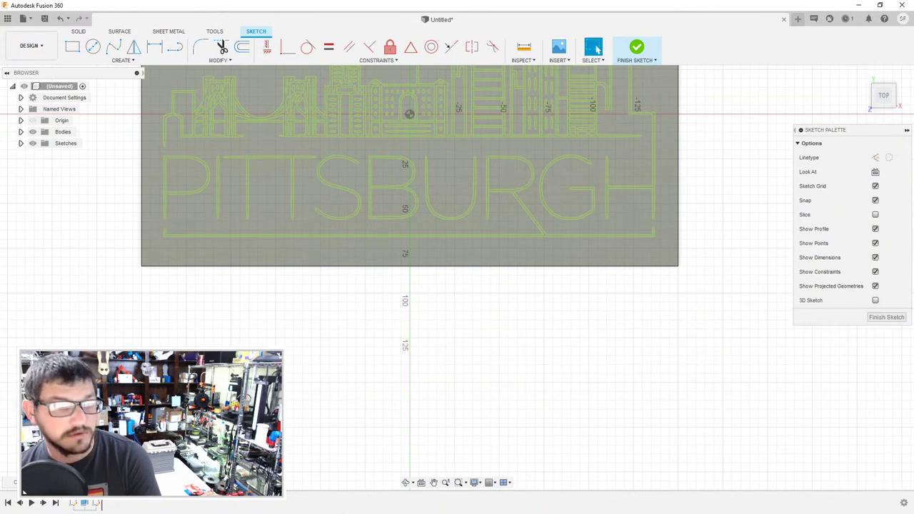
- Examine the imported skyline buildings, bridge and PITTSBURGH lettering outlines on the plate up close
middle_drag(279, 344, 300, 473)
scroll(291, 404, down, 1)
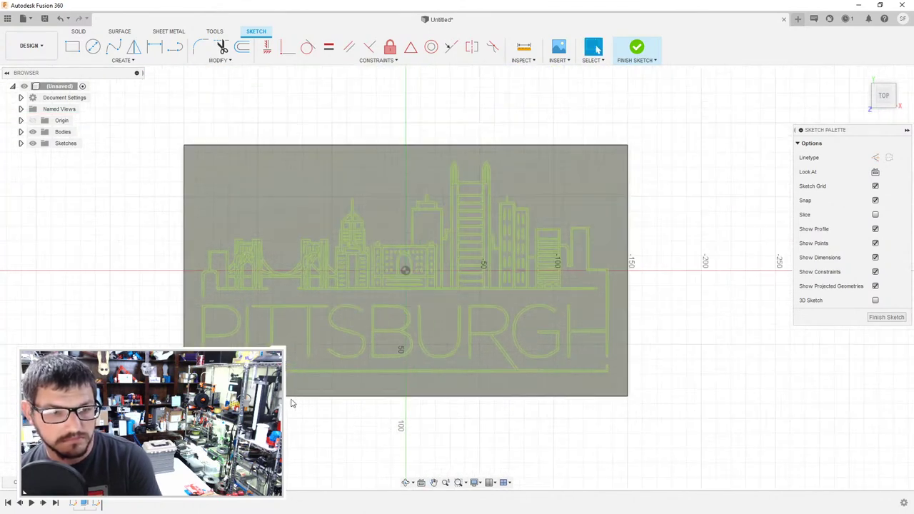
scroll(291, 403, up, 2)
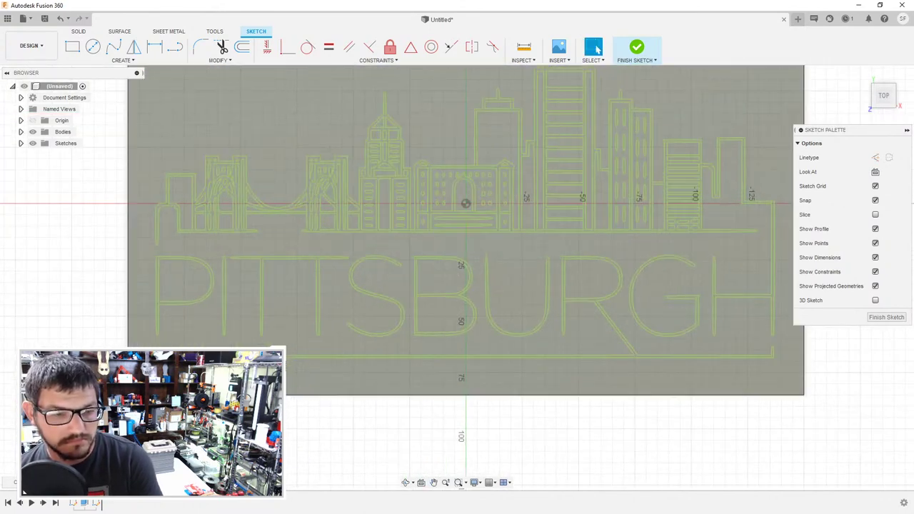
scroll(459, 298, up, 2)
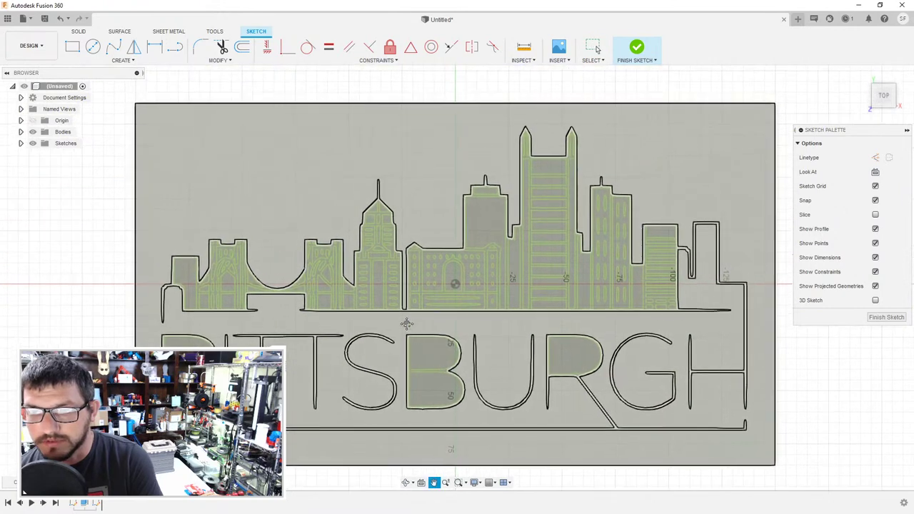
middle_drag(406, 324, 405, 322)
scroll(817, 348, down, 2)
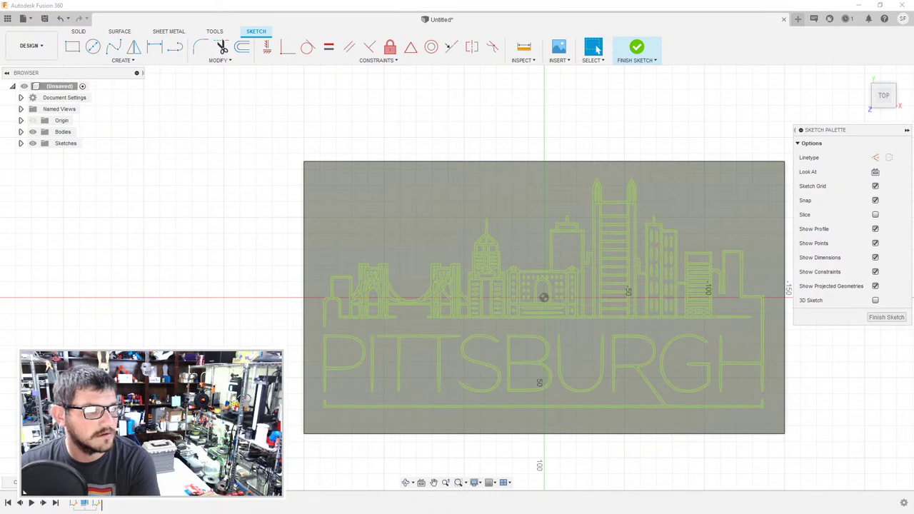
middle_drag(536, 96, 467, 112)
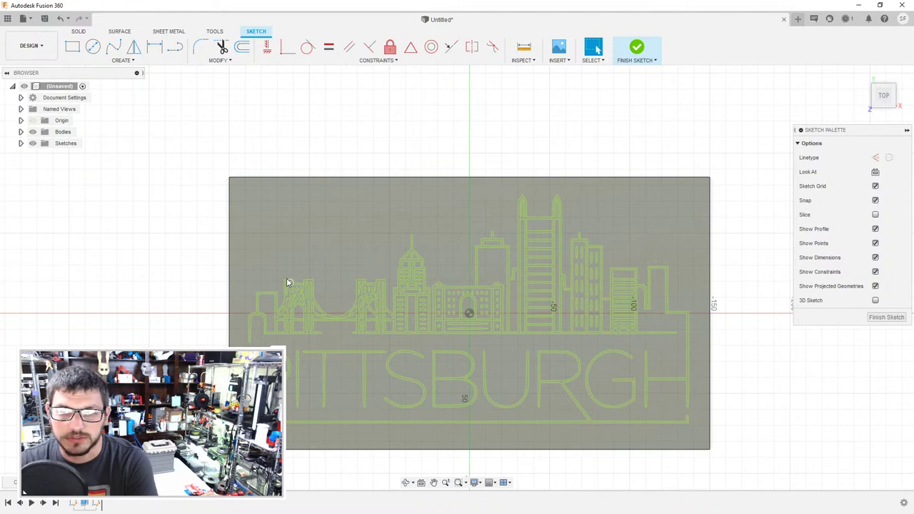
scroll(287, 281, up, 3)
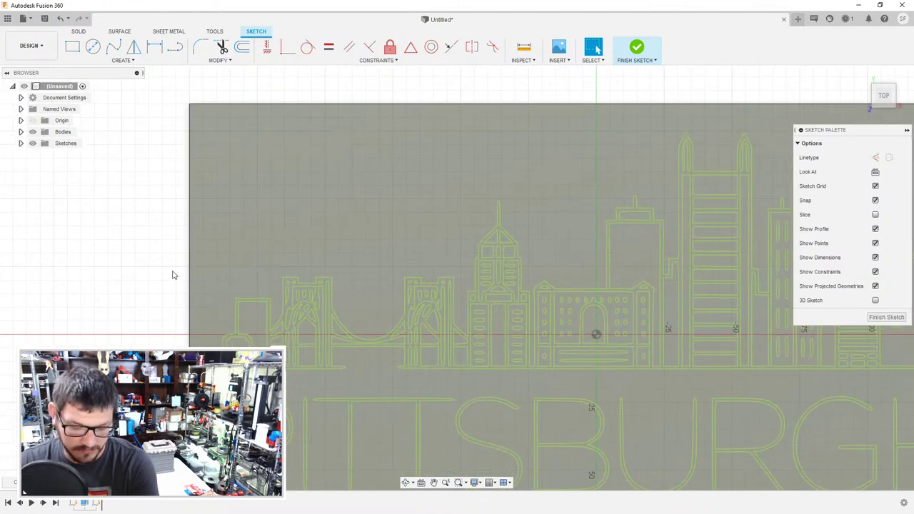
key(o)
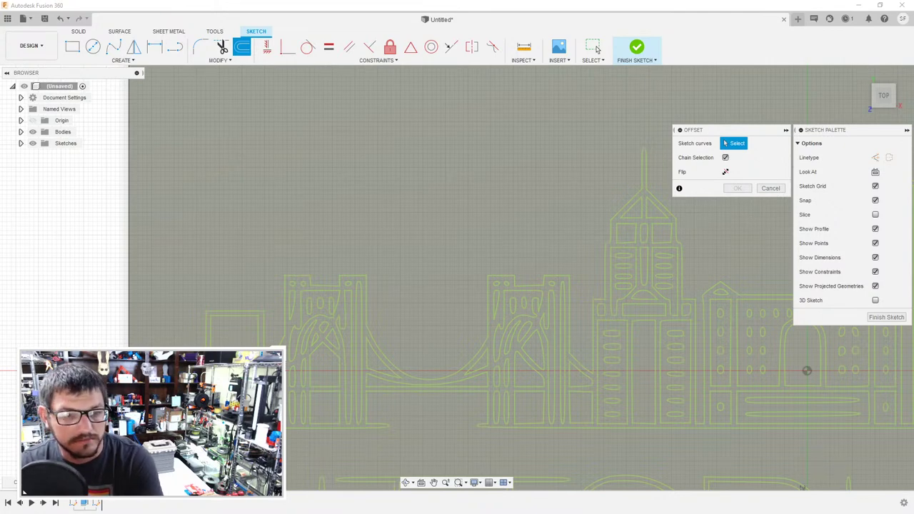
click(594, 48)
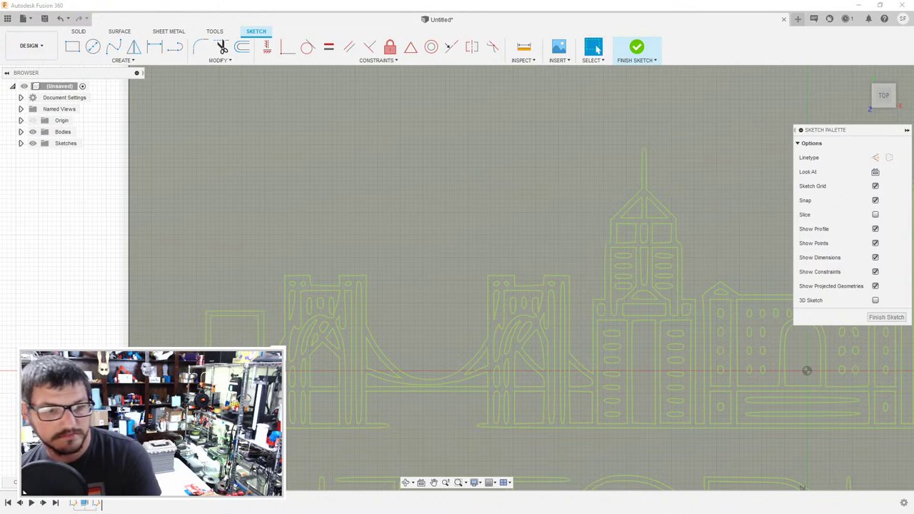
- Finish editing the skyline sketch on the plate
scroll(481, 242, down, 5)
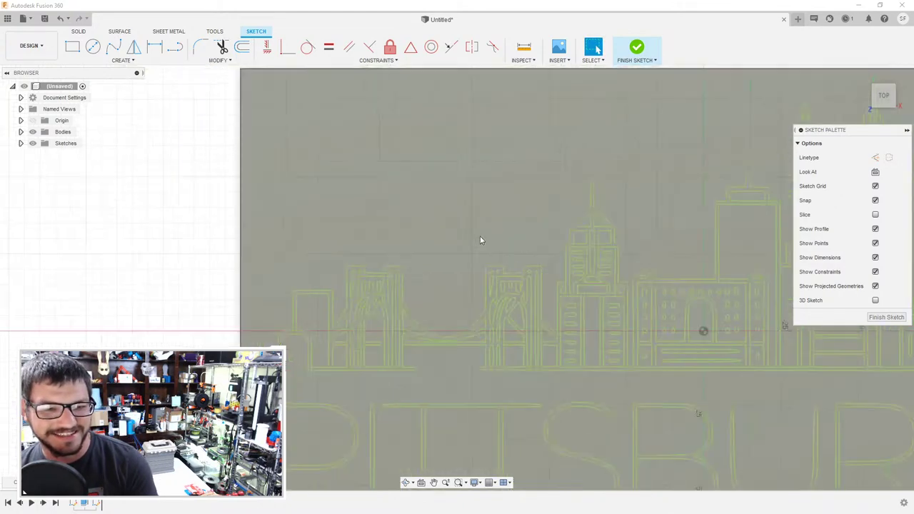
mouse_move(585, 135)
middle_down()
mouse_move(461, 141)
mouse_move(416, 128)
middle_up()
scroll(461, 141, down, 1)
key(Escape)
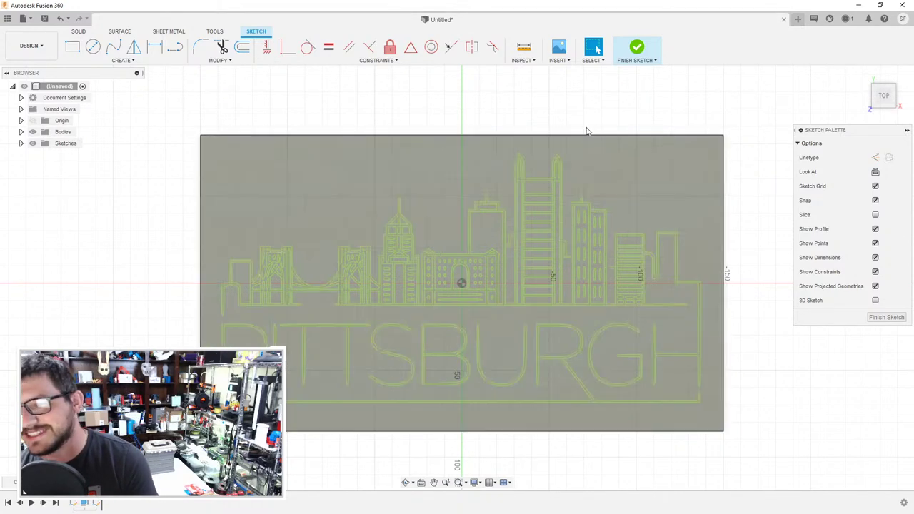
click(885, 317)
- Insert the Pennsylvania state outline SVG onto the plate's top face
mouse_move(381, 107)
shift+middle_down()
mouse_move(435, 128)
mouse_move(437, 164)
shift+middle_up()
scroll(443, 178, down, 3)
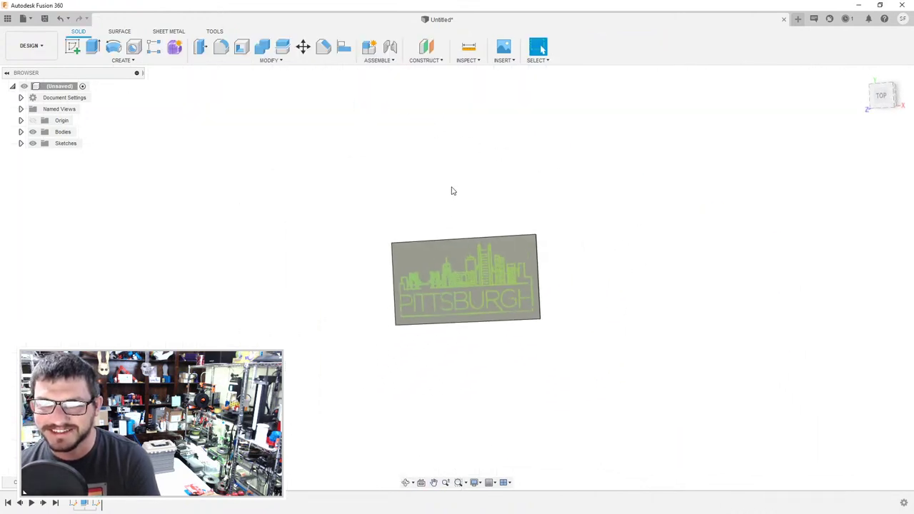
scroll(452, 191, up, 4)
click(509, 63)
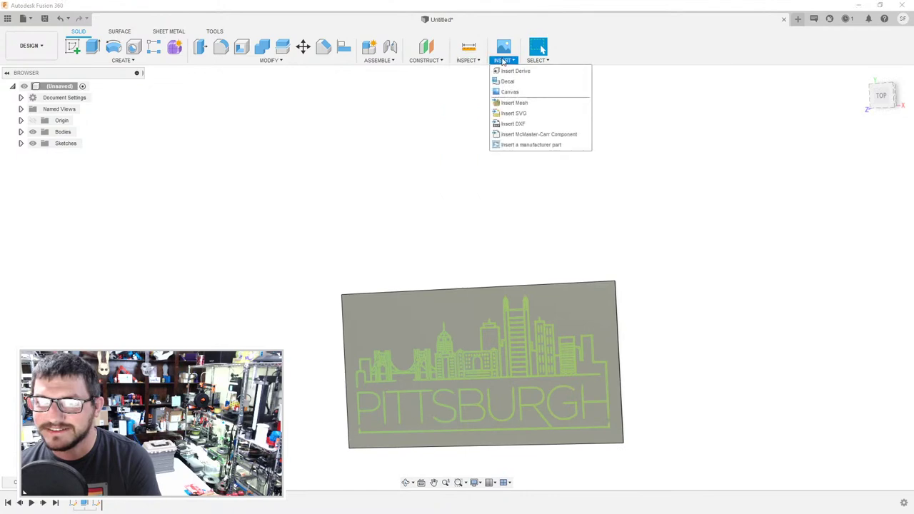
click(521, 123)
click(376, 350)
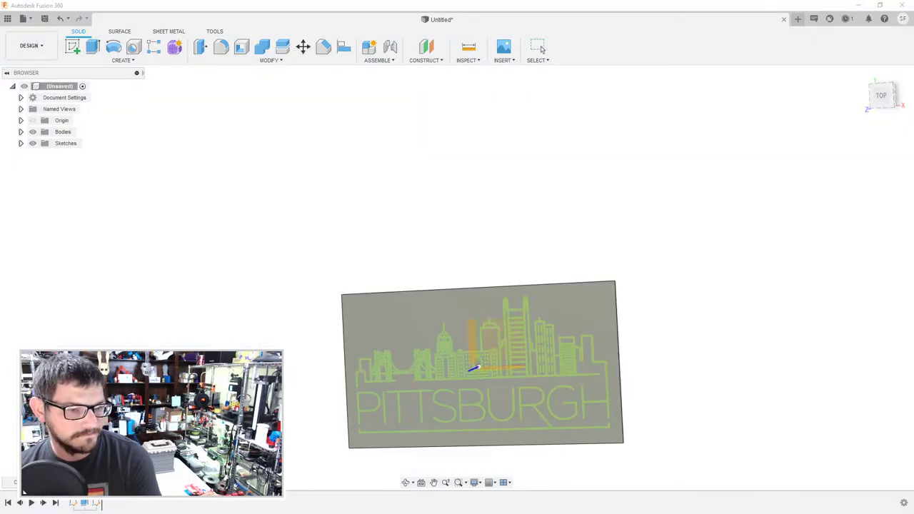
click(385, 305)
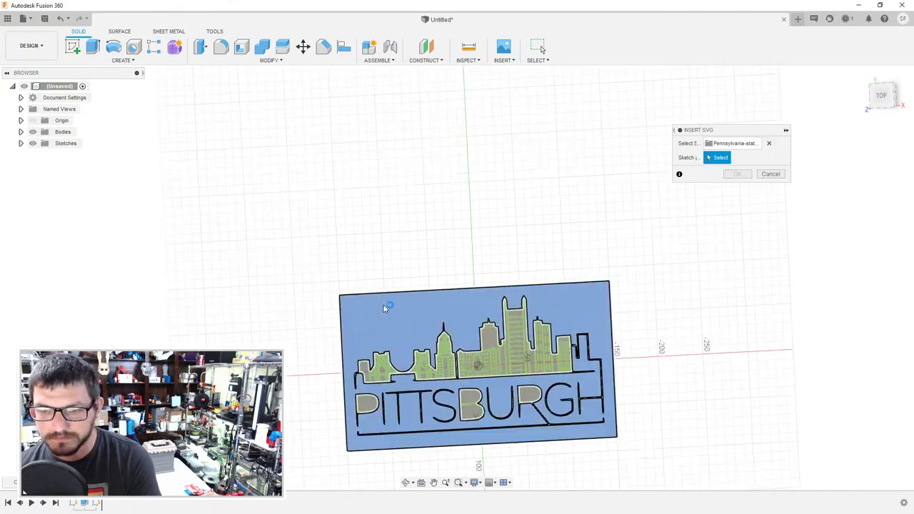
- Turn the state outline upright, enlarge it, position it around the plate and skyline artwork, and accept the insertion
drag(456, 229, 461, 326)
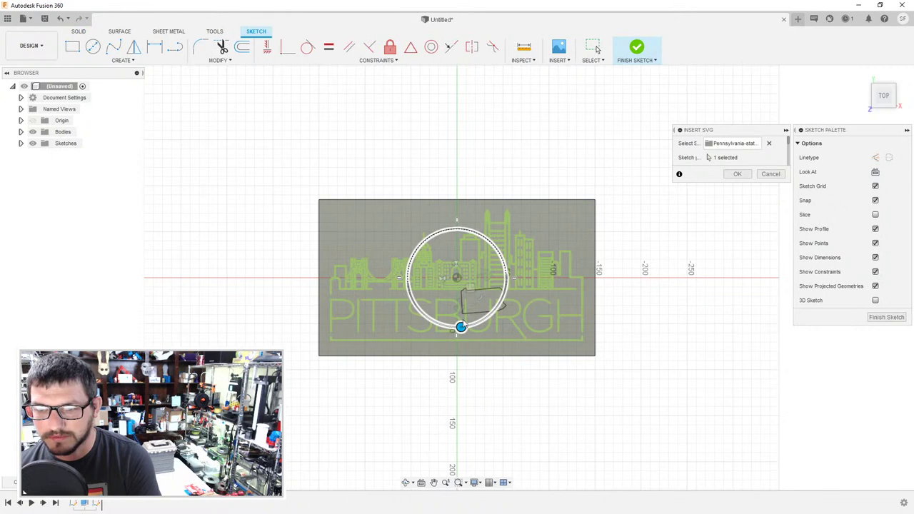
drag(462, 287, 667, 457)
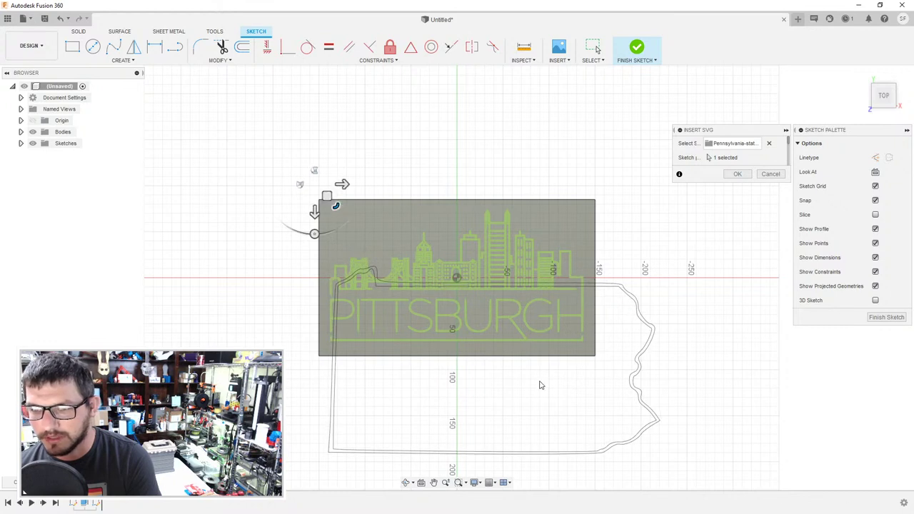
drag(326, 196, 305, 115)
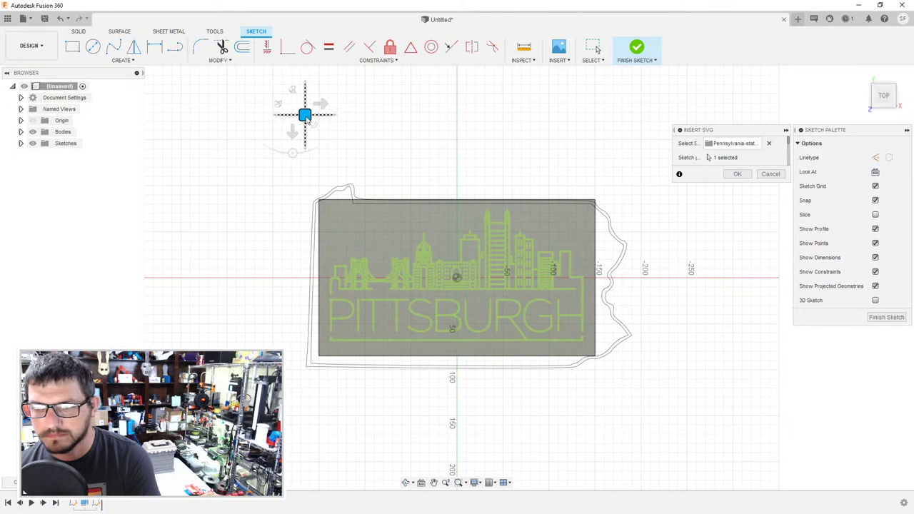
drag(305, 116, 306, 116)
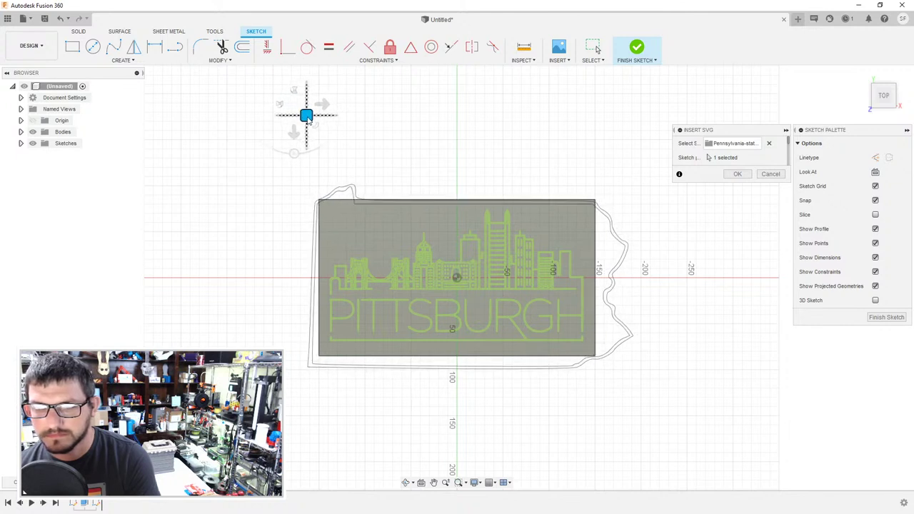
click(737, 173)
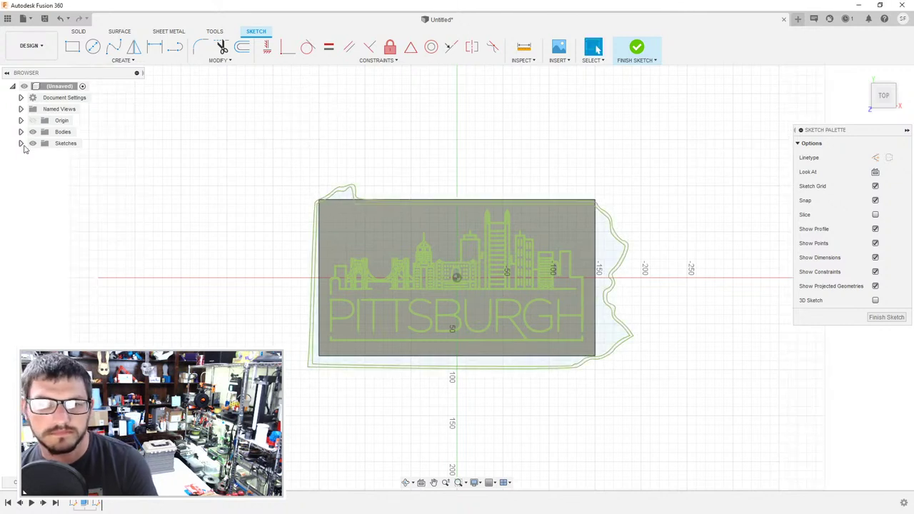
- Hide the plate body and check the closed profiles between the skyline, plate edges and state outline
click(21, 132)
click(41, 143)
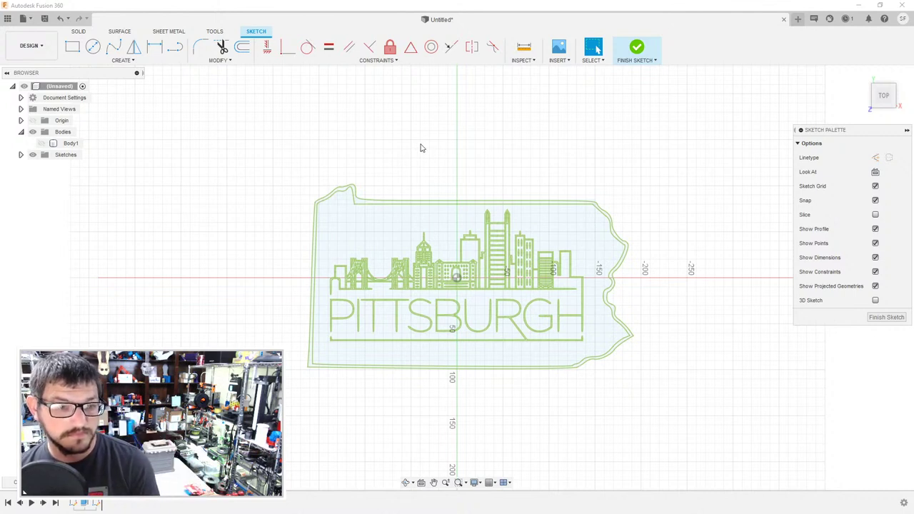
scroll(553, 251, down, 2)
scroll(548, 240, up, 4)
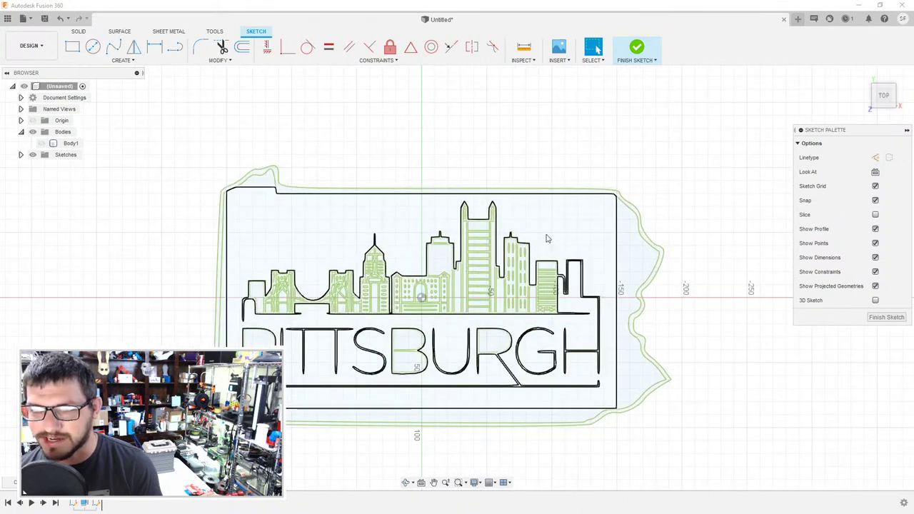
click(629, 230)
click(568, 244)
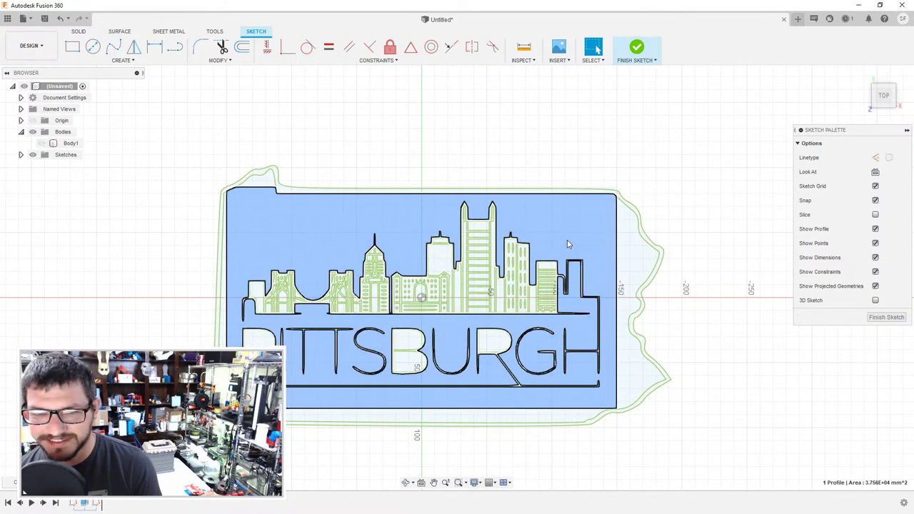
click(632, 244)
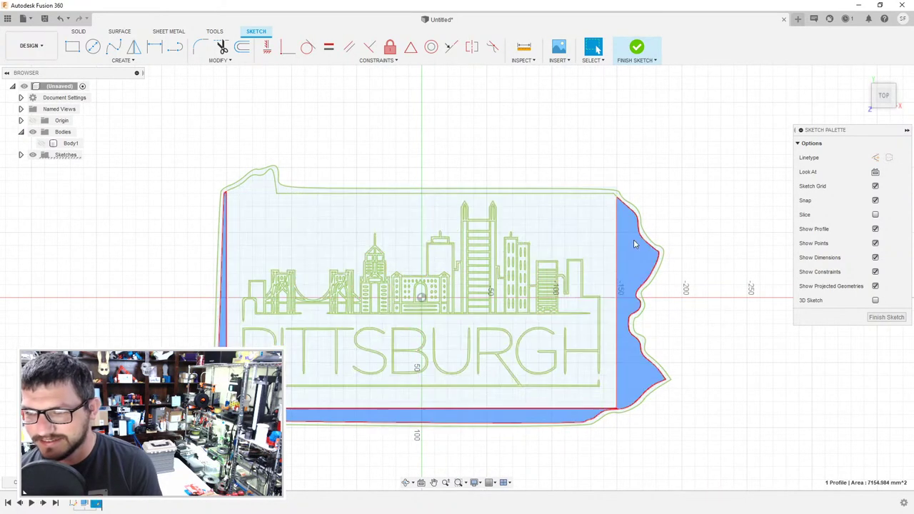
click(665, 155)
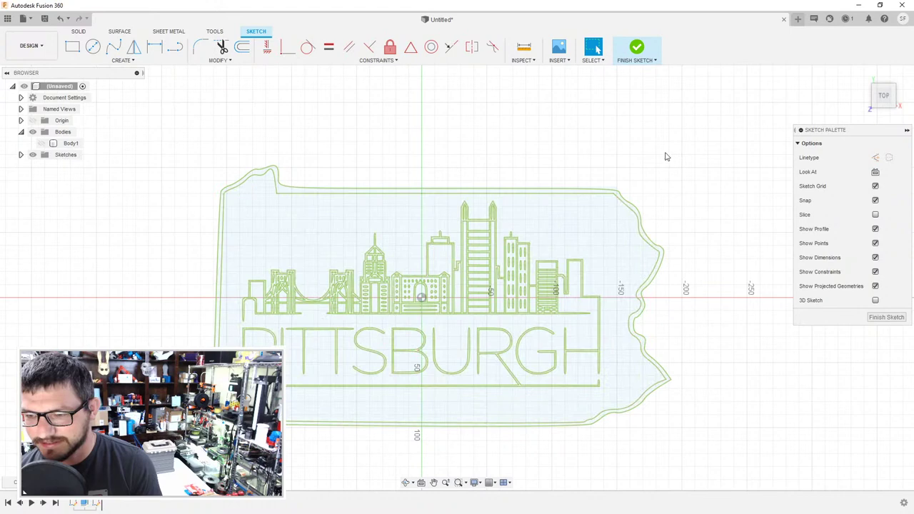
- Delete the rectangular plate edge lines from the sketch so only the state outline surrounds the skyline and lettering
click(619, 237)
scroll(542, 385, down, 2)
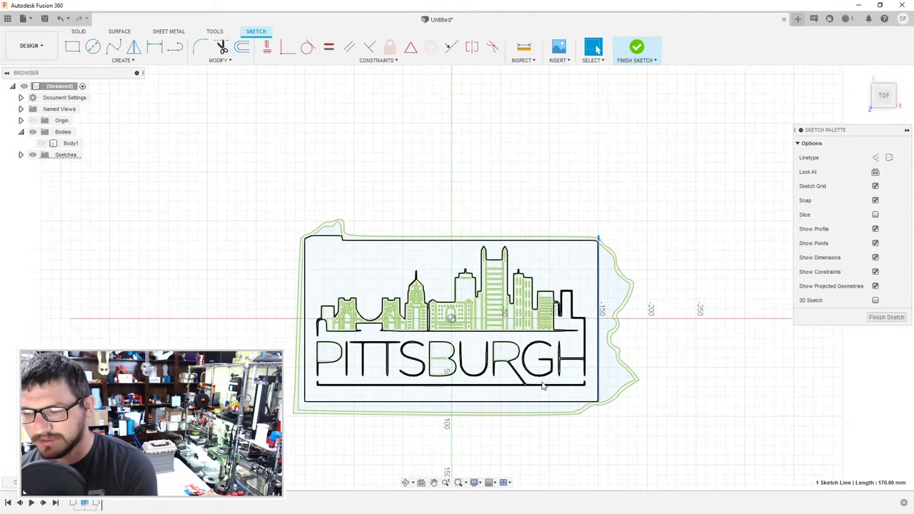
scroll(543, 385, up, 2)
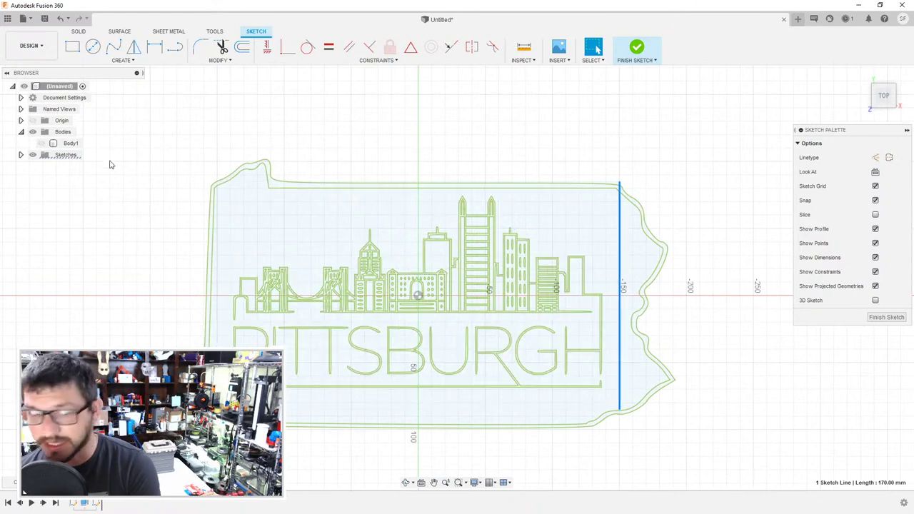
click(20, 155)
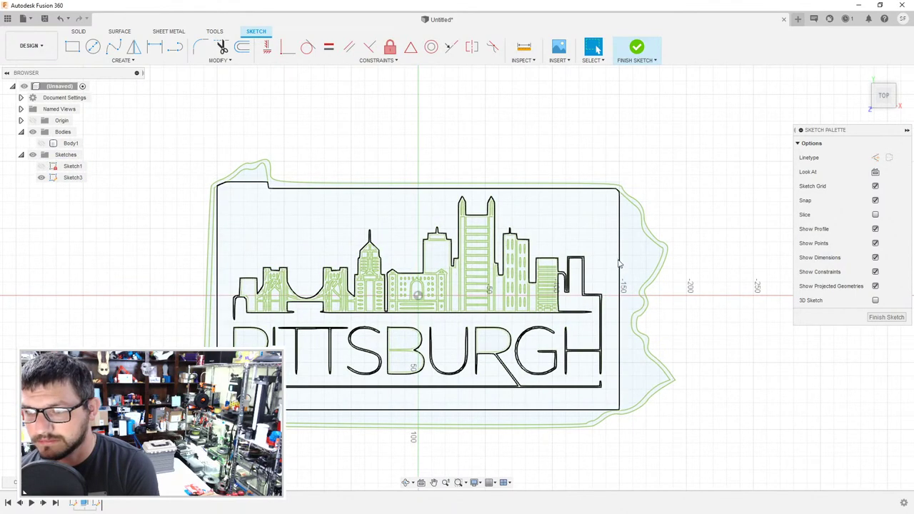
click(595, 412)
key(Delete)
click(218, 216)
click(253, 183)
key(Delete)
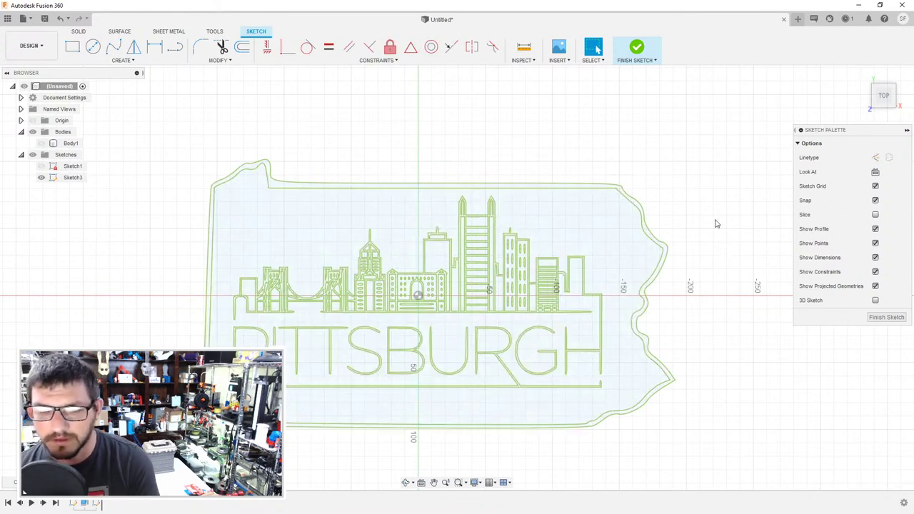
- Start an extrusion of the background area inside the state outline, and check the selected profile with the sketch temporarily hidden
key(e)
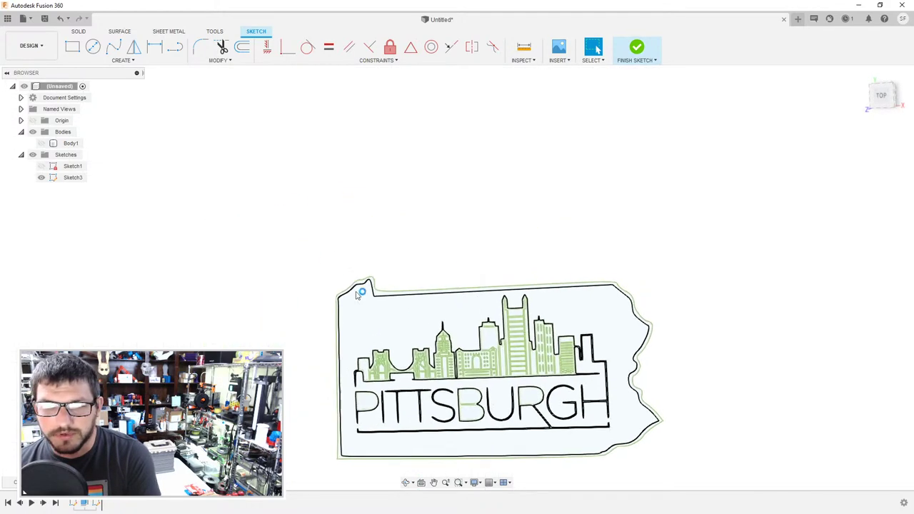
click(359, 320)
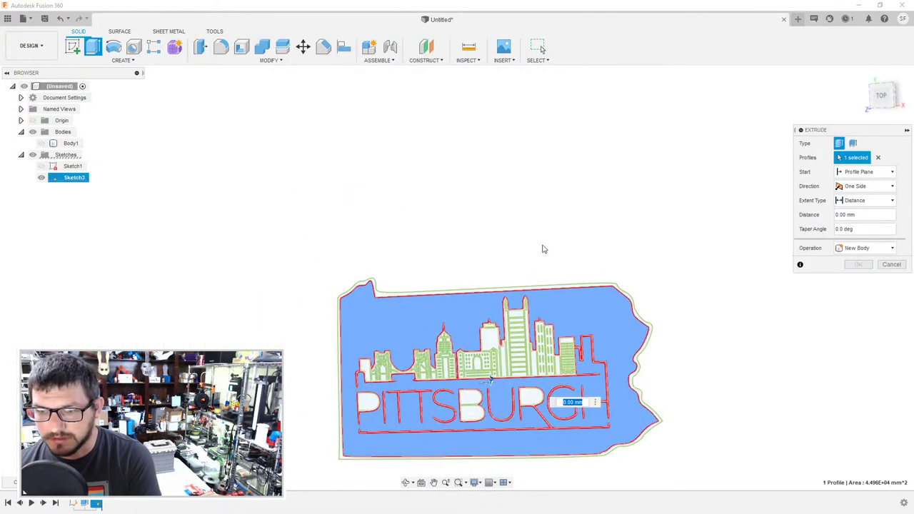
scroll(541, 248, up, 5)
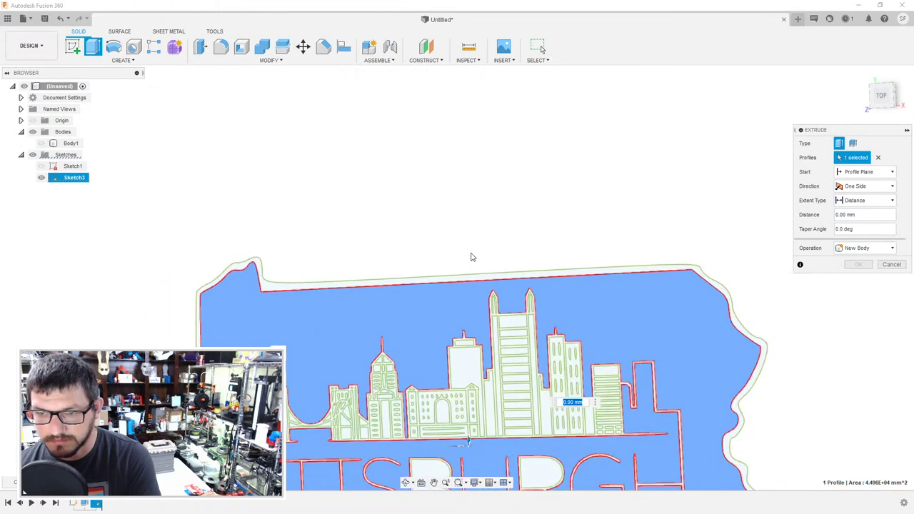
middle_drag(457, 239, 471, 127)
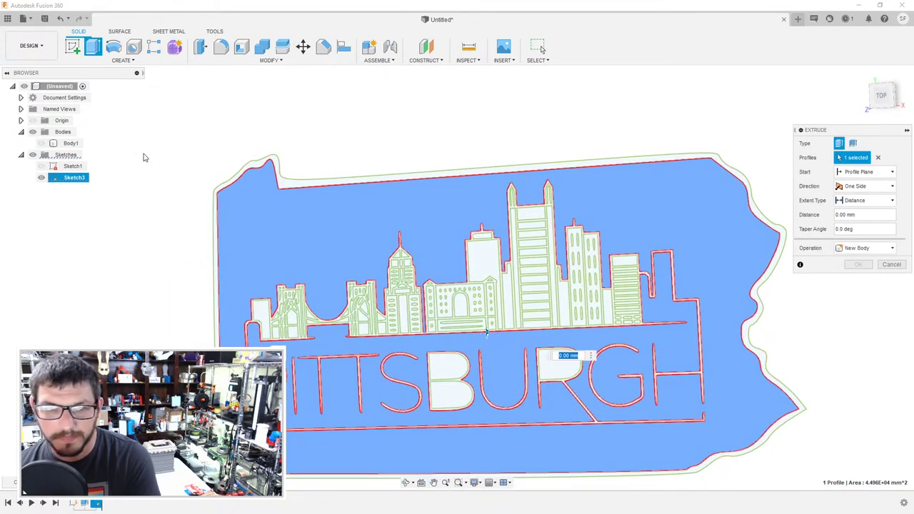
click(40, 177)
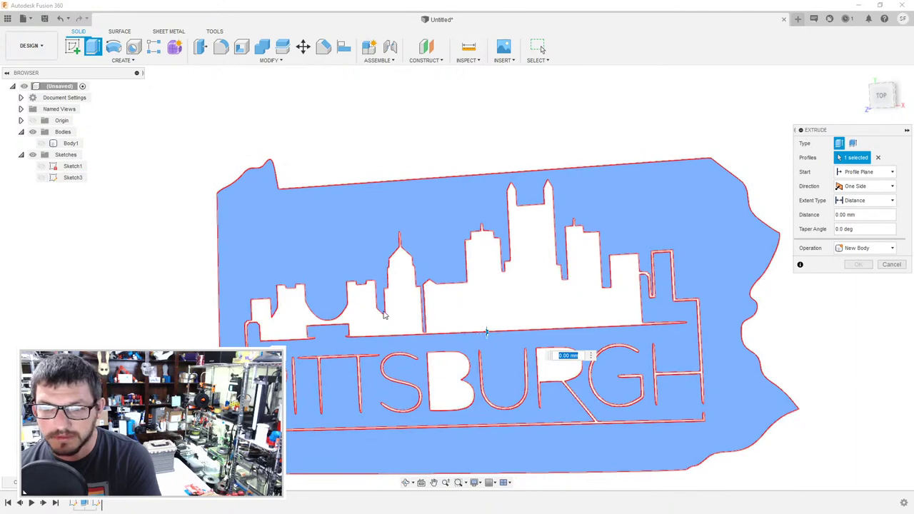
click(40, 178)
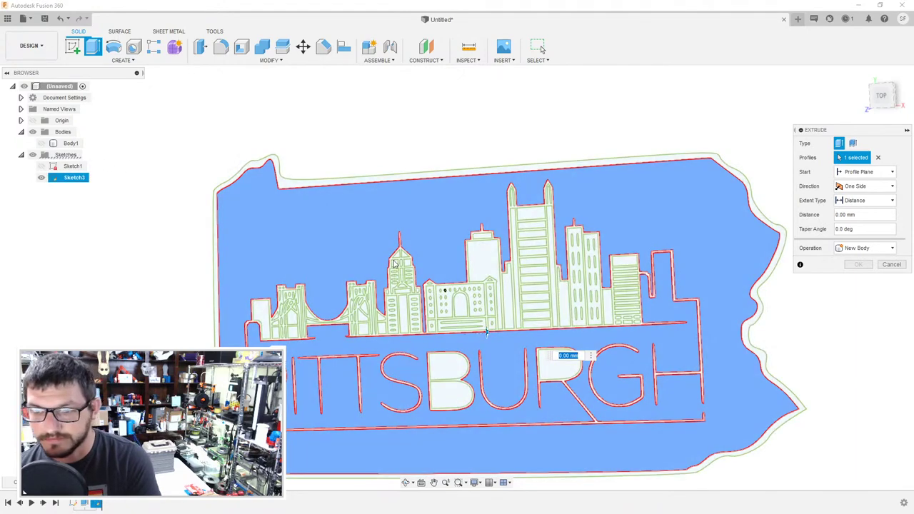
- Add the large panel and roof cap opening of the flat-topped building to the extrusion profiles
scroll(453, 251, up, 5)
click(453, 251)
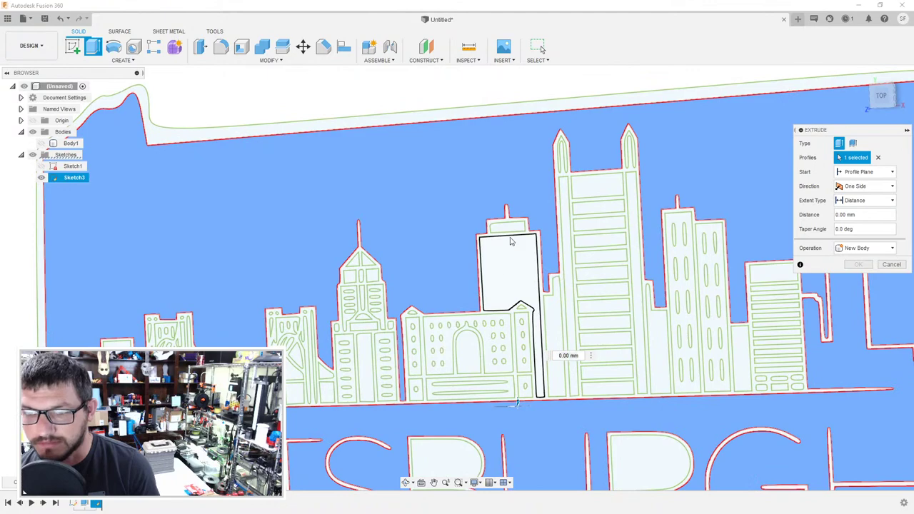
click(511, 227)
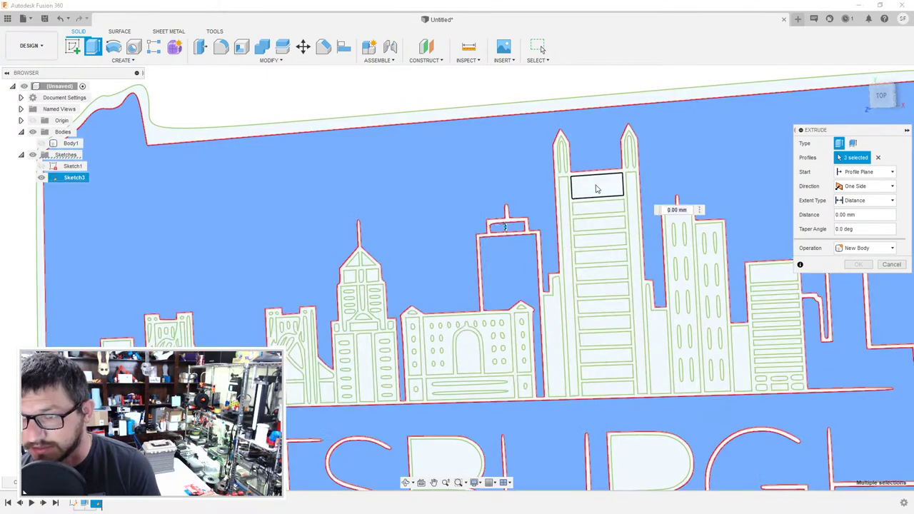
- Add the twin-spired tower's top panel, both spire openings and both long side columns to the extrusion profiles
click(599, 189)
scroll(576, 168, up, 7)
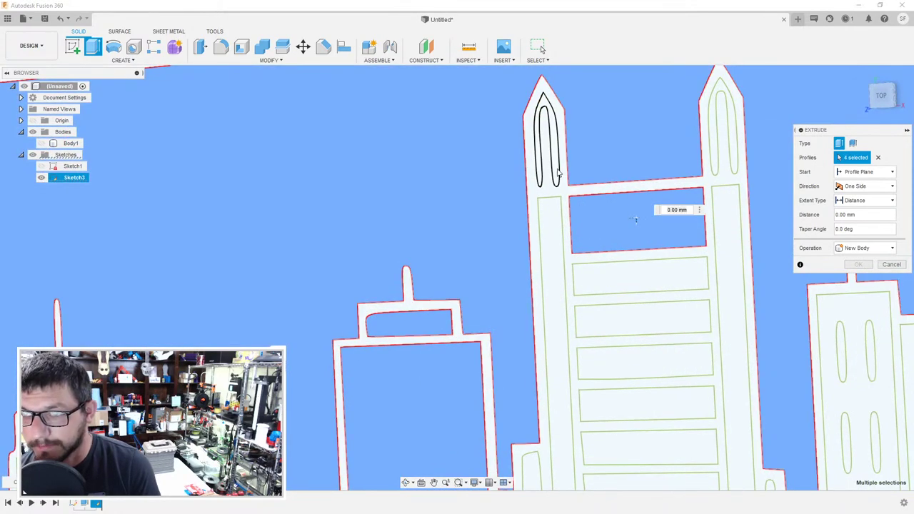
click(558, 172)
click(557, 227)
click(735, 200)
click(734, 166)
- Add the six upper window bands below the twin-spired tower's top panel to the extrusion profiles
click(678, 282)
click(678, 318)
click(681, 361)
click(683, 404)
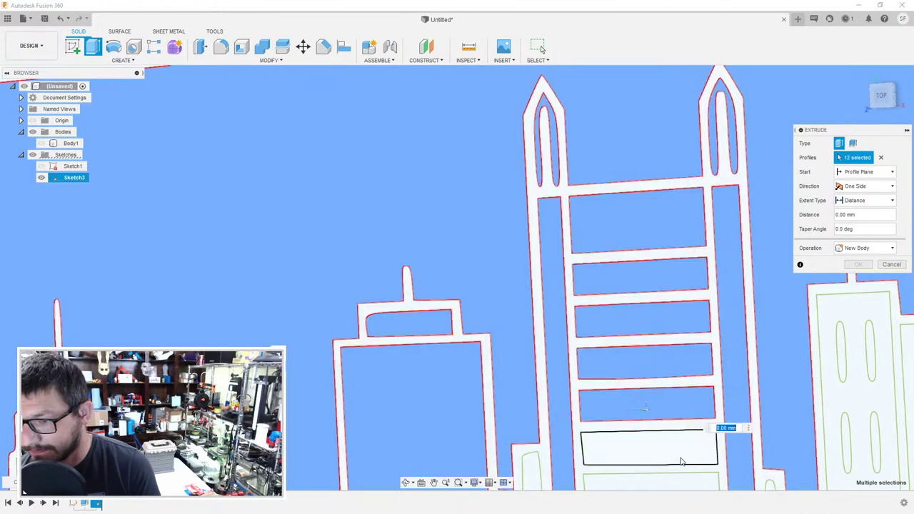
click(681, 462)
click(673, 486)
- Add the six remaining lower window bands of the twin-spired tower and the narrow areas on both sides of it to the extrusion profiles
middle_drag(640, 401, 594, 92)
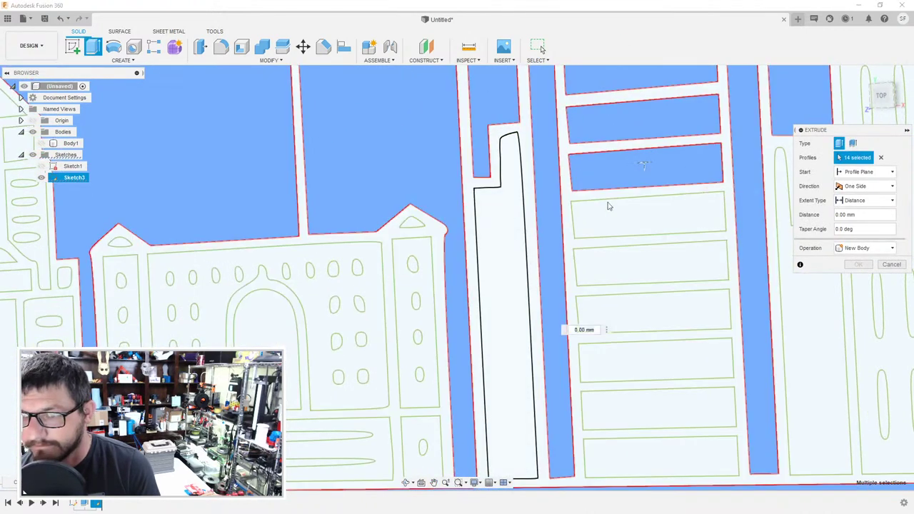
click(575, 208)
click(653, 267)
click(651, 314)
click(646, 360)
click(644, 409)
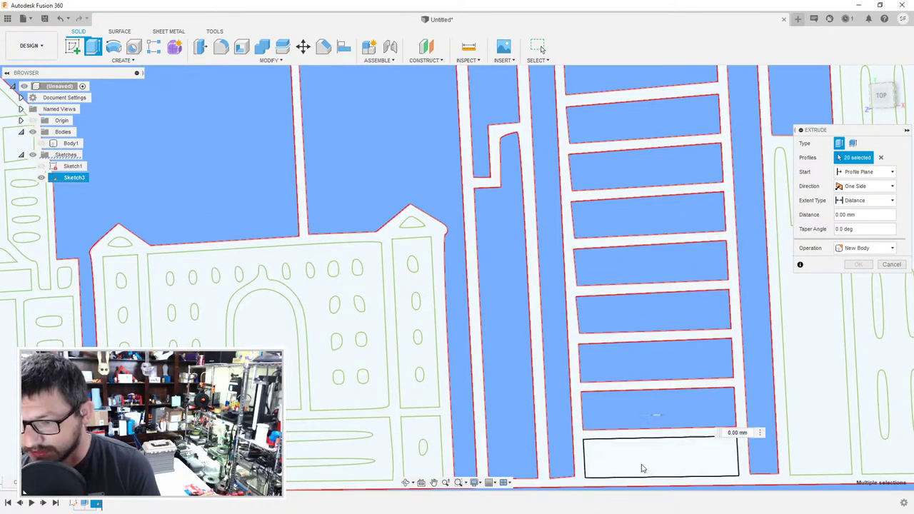
click(643, 468)
click(831, 379)
- Add the facade area around the window slots of the antenna-topped tower, without the slots themselves, to the extrusion profiles
middle_drag(689, 281, 305, 334)
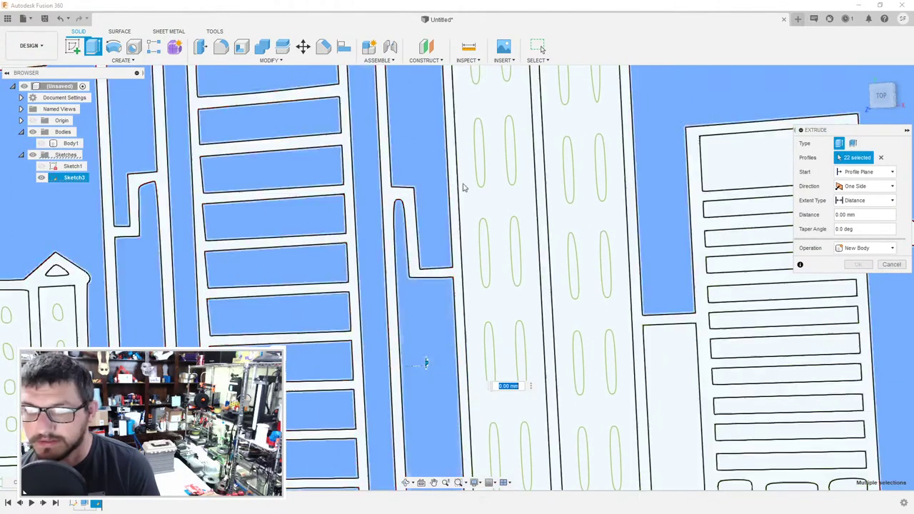
middle_drag(461, 194, 377, 316)
click(393, 180)
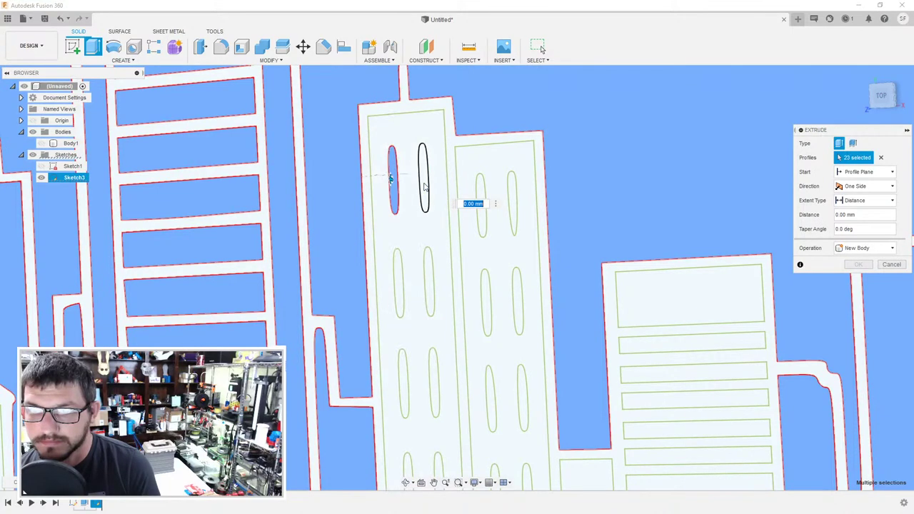
click(394, 184)
click(411, 192)
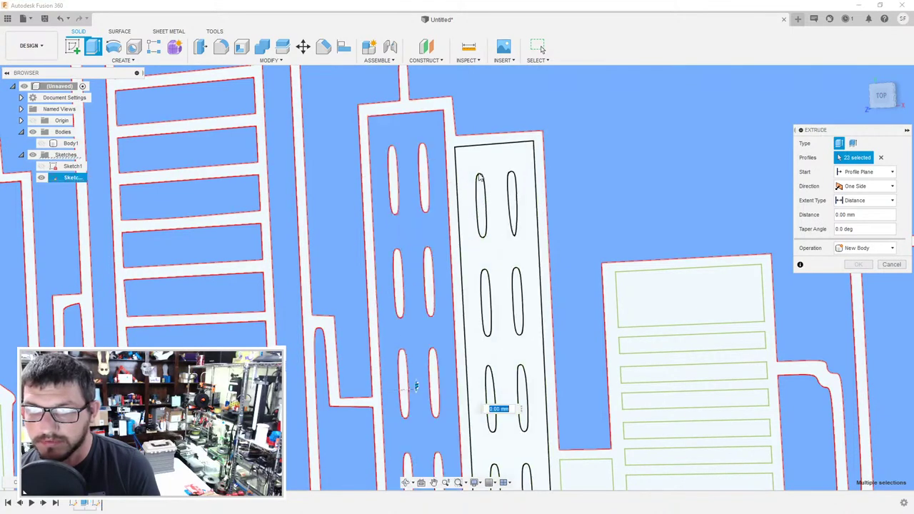
- Add the slotted facade beside the antenna-topped tower, the narrow block next to it and the banded building's top panel to the extrusion profiles
click(481, 161)
scroll(492, 158, down, 3)
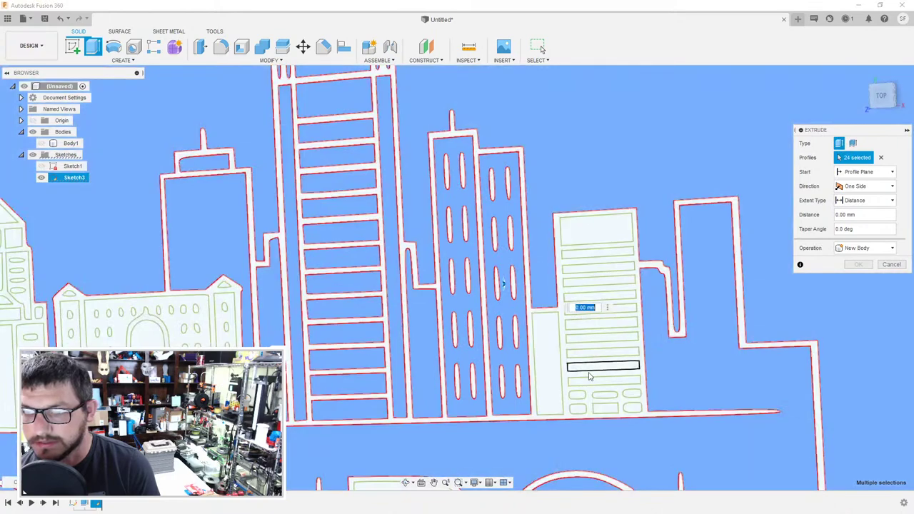
click(592, 222)
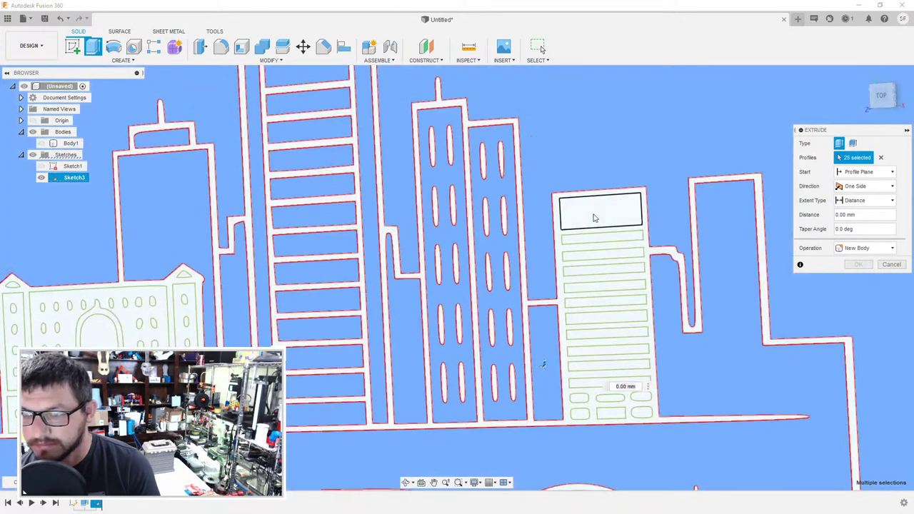
- Add the seven upper window bands below the banded building's top panel to the extrusion profiles
scroll(596, 243, up, 3)
click(598, 249)
click(601, 286)
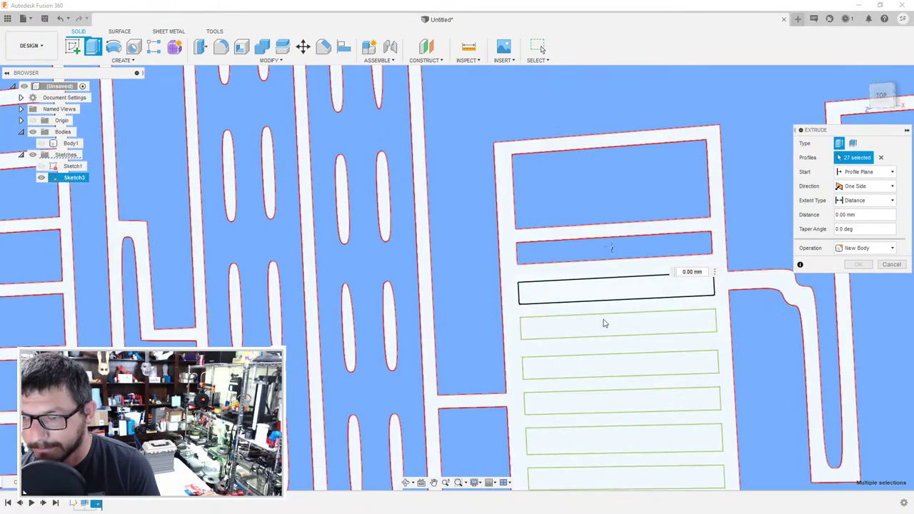
click(611, 362)
click(602, 401)
click(604, 437)
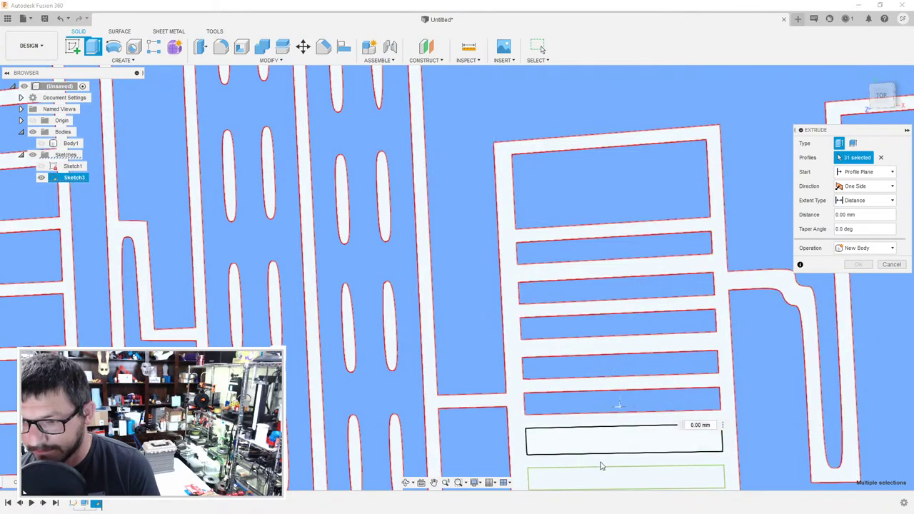
click(603, 468)
- Try to add the remaining profiles by window-selecting the whole state outline, and cancel the extrusion
scroll(568, 421, down, 6)
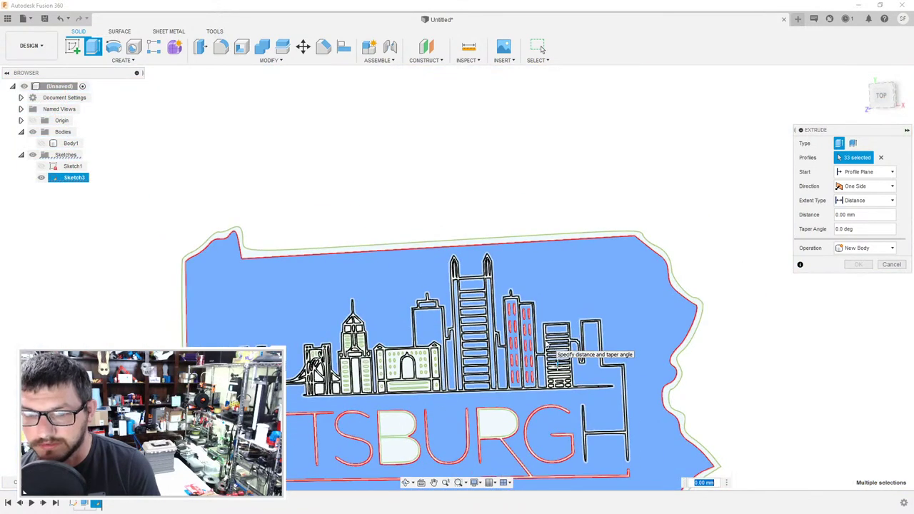
click(547, 344)
middle_drag(671, 187, 684, 136)
drag(730, 161, 575, 328)
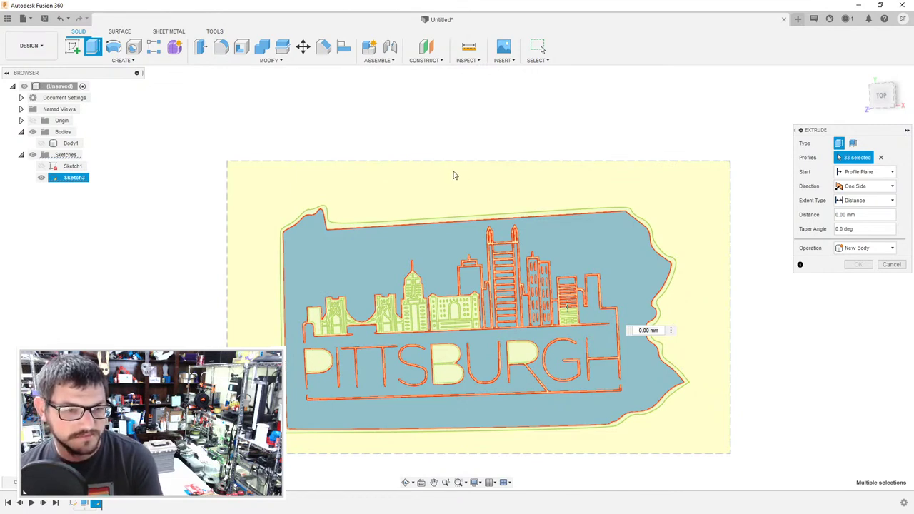
click(630, 216)
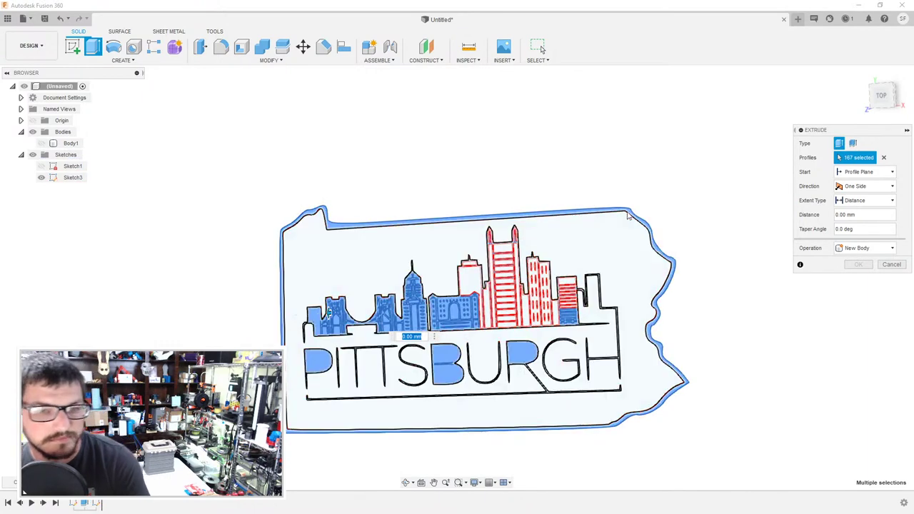
key(Escape)
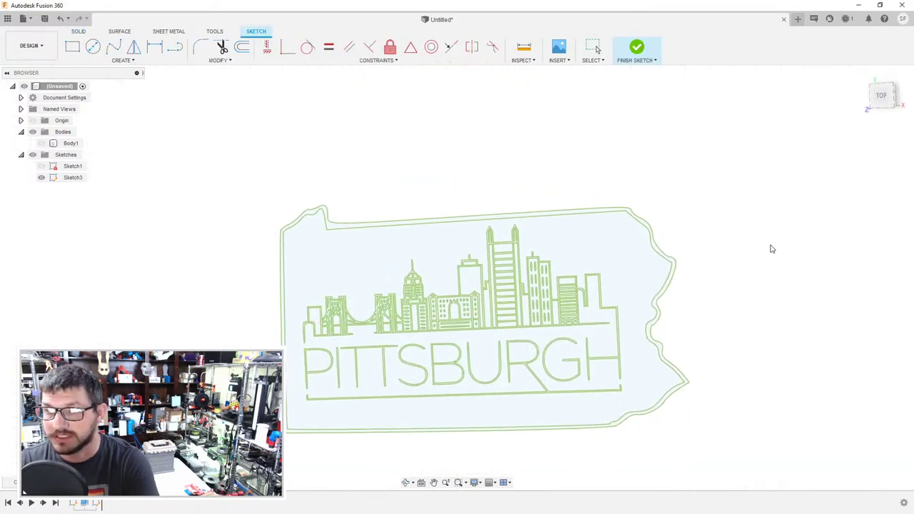
- Start a new extrusion with all profiles of the sketch window-selected, and exclude the outer border strip around the state outline
key(e)
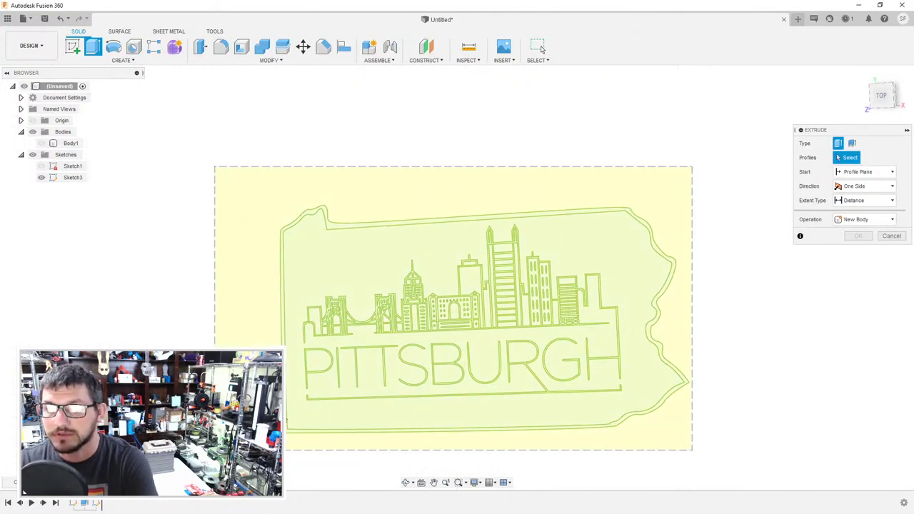
click(386, 351)
scroll(307, 218, up, 5)
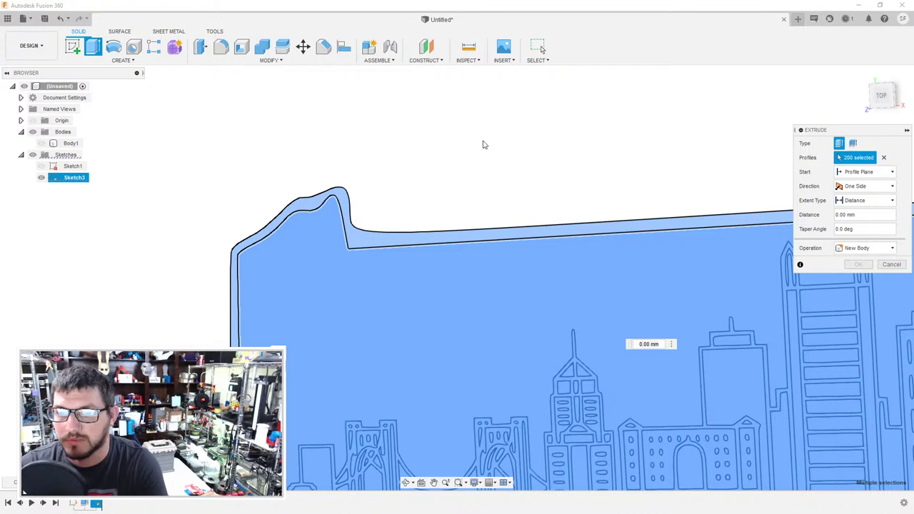
click(507, 141)
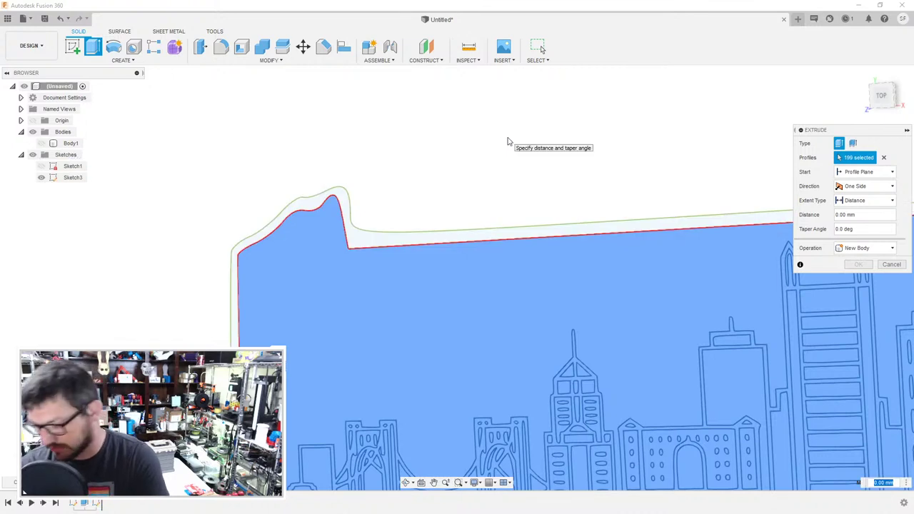